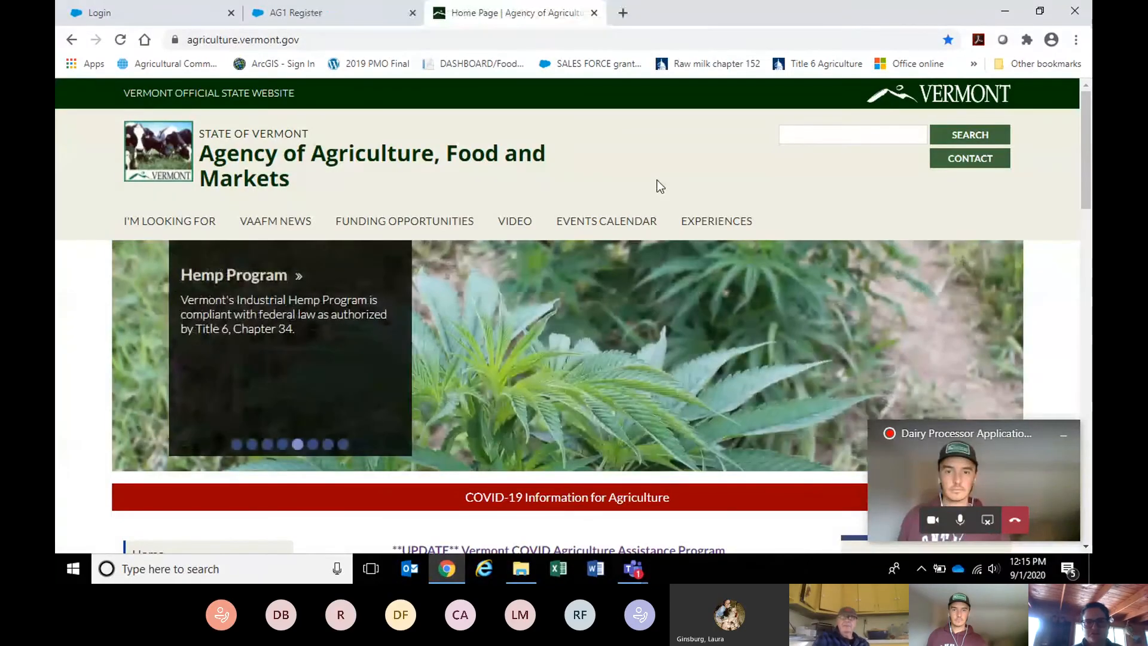
Open the Vermont COVID-19 Agriculture Assistance Program page and scroll to its three application options.
scroll(657, 180, "down", 3)
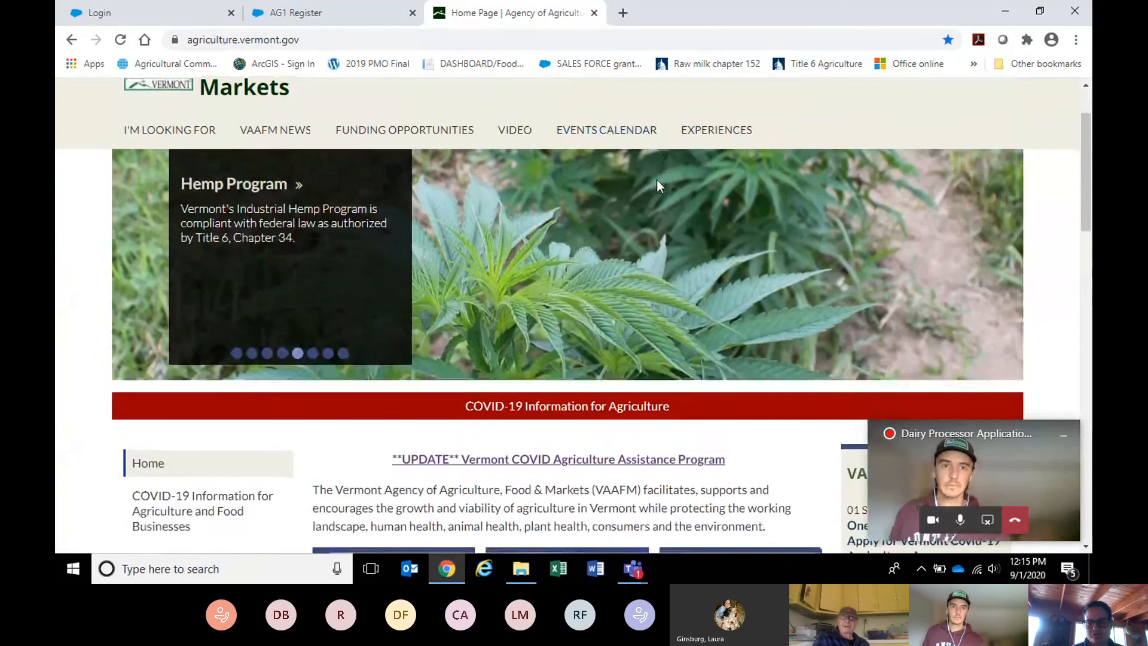
scroll(656, 179, "down", 3)
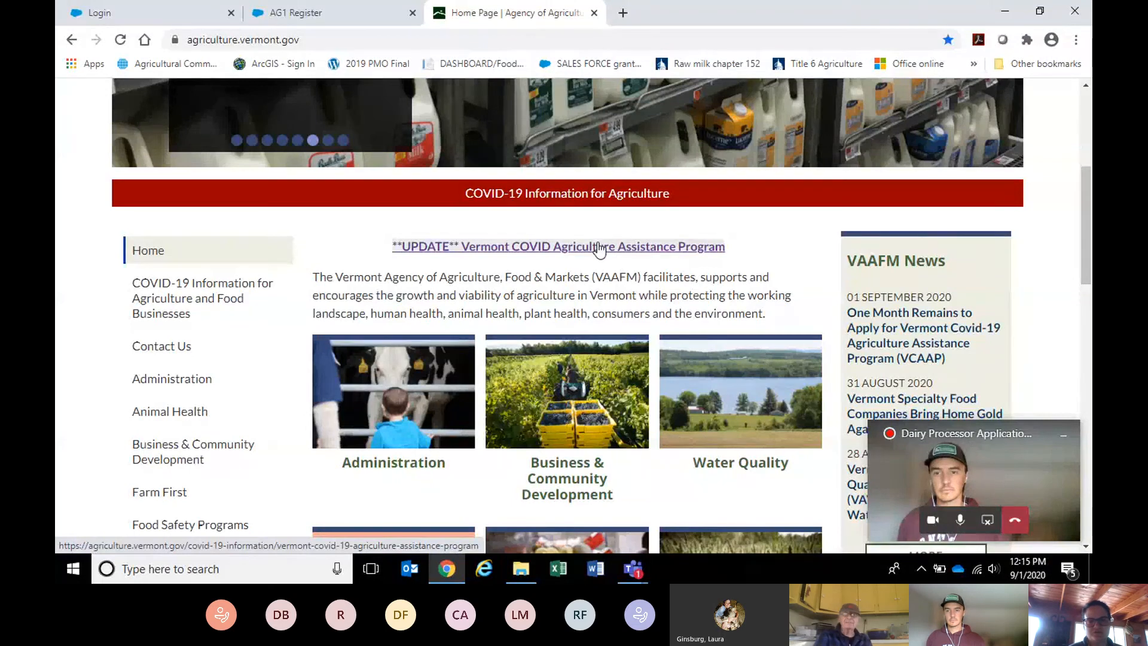
left_click(553, 253)
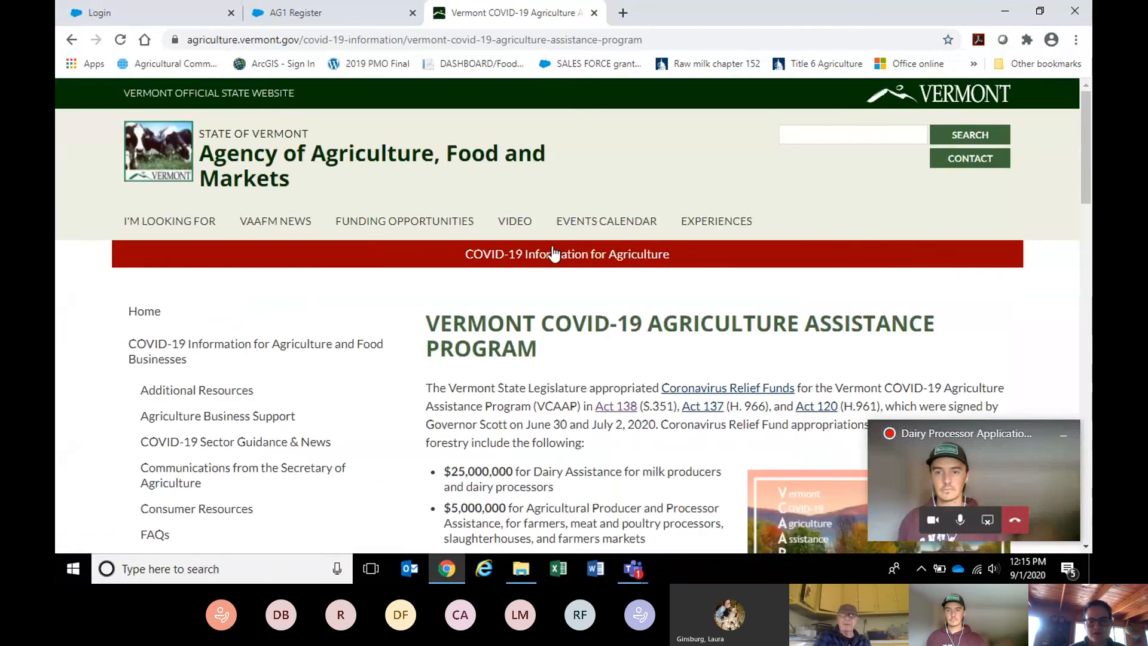
scroll(554, 253, "down", 7)
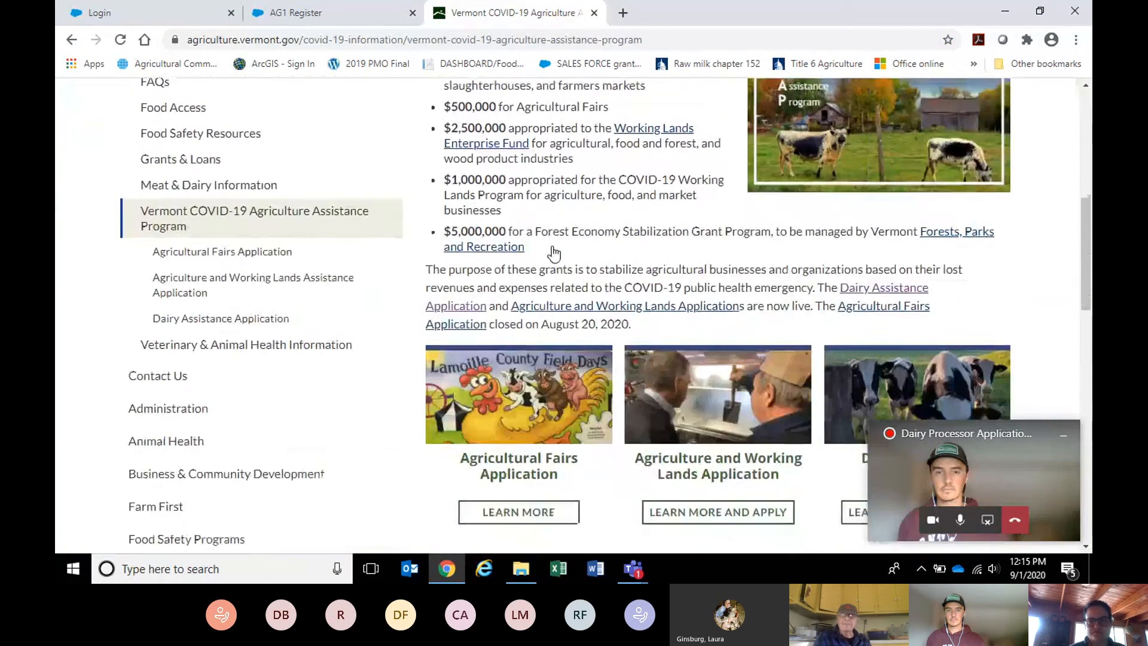
scroll(553, 253, "down", 1)
scroll(551, 251, "up", 2)
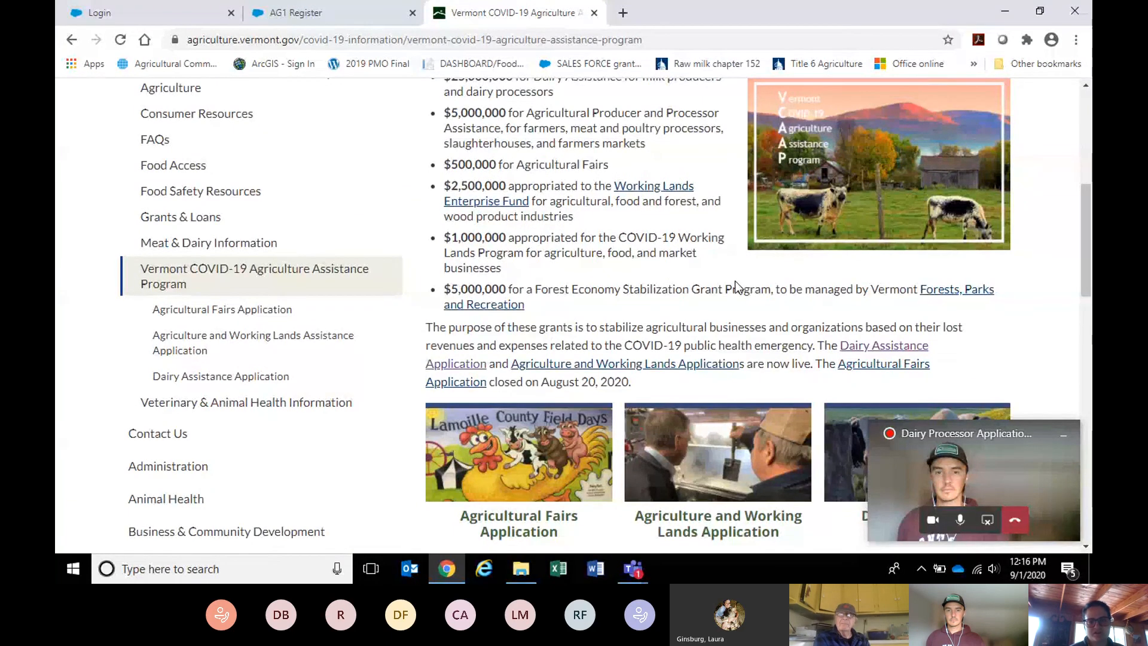
scroll(735, 285, "down", 2)
scroll(736, 284, "down", 3)
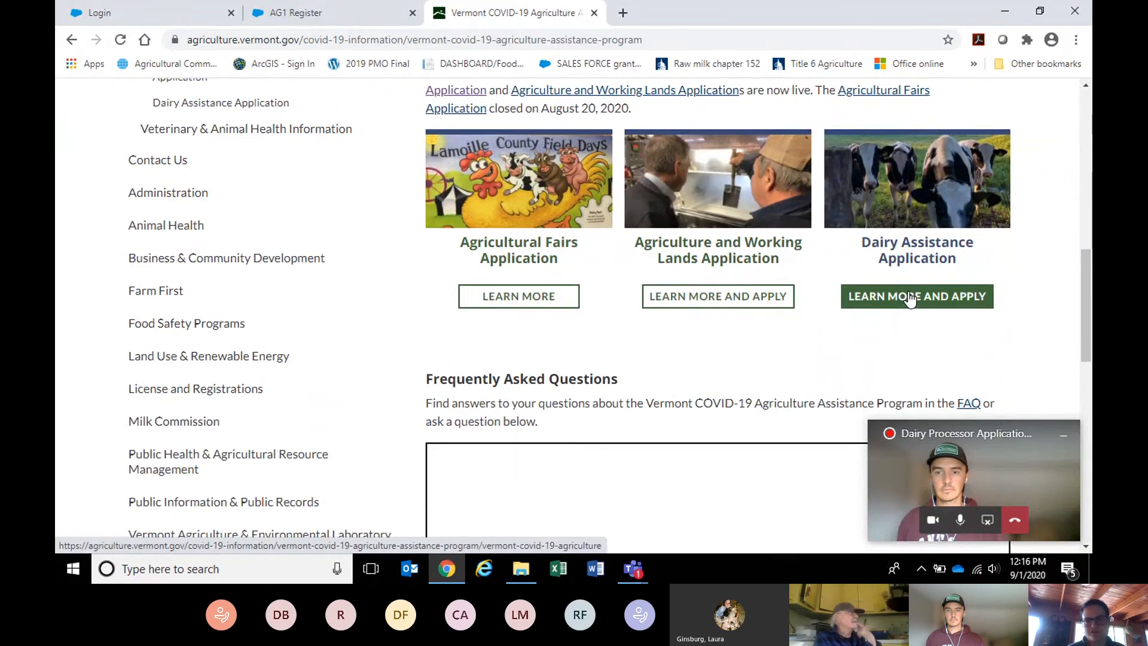
Open the Dairy Assistance Application page and choose REGISTER NOW TO APPLY to reach the Agriculture Registration Form.
left_click(909, 299)
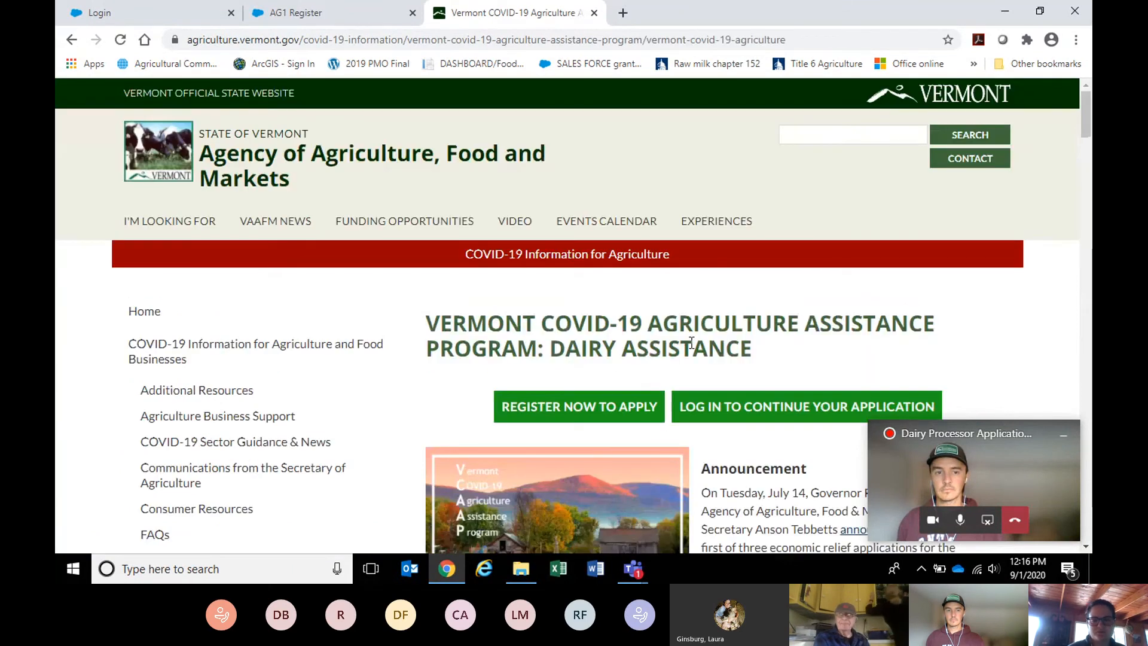
scroll(690, 344, "down", 2)
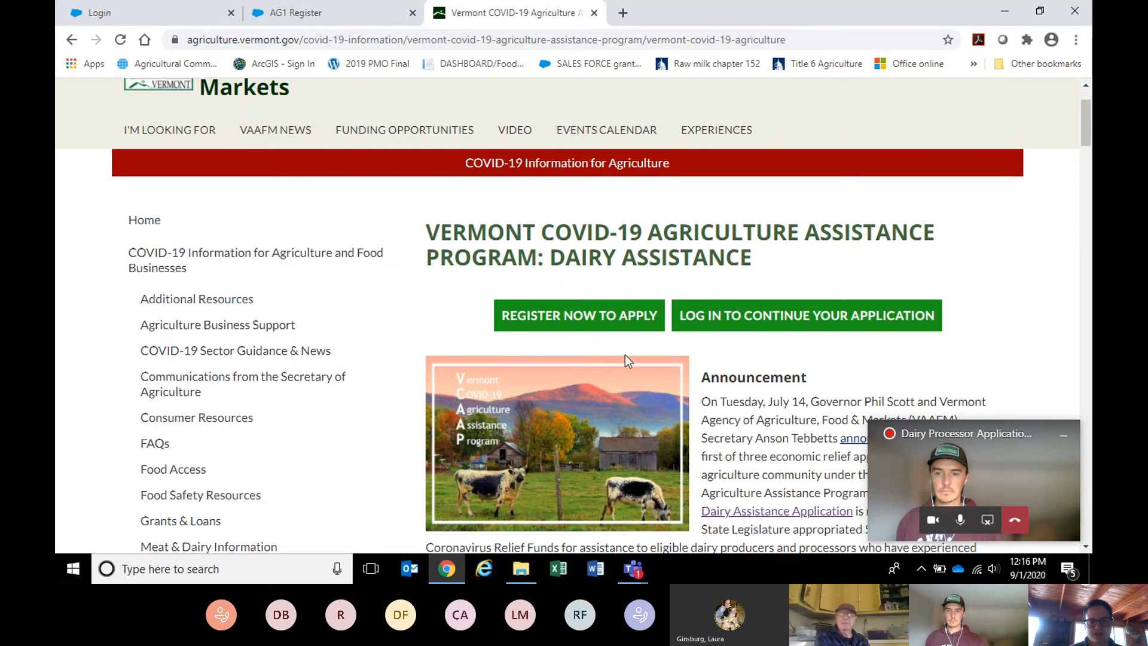
left_click(604, 326)
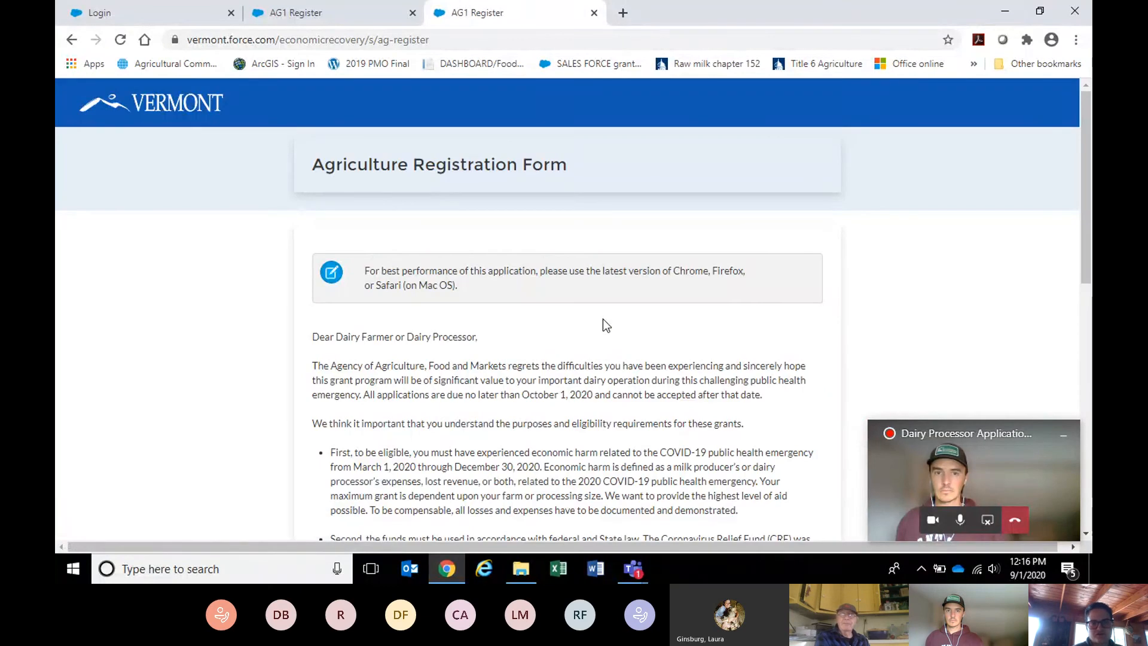
Read the registration letter and answer Yes to complying with the terms and processing milk on March 1, 2020.
scroll(603, 322, "down", 1)
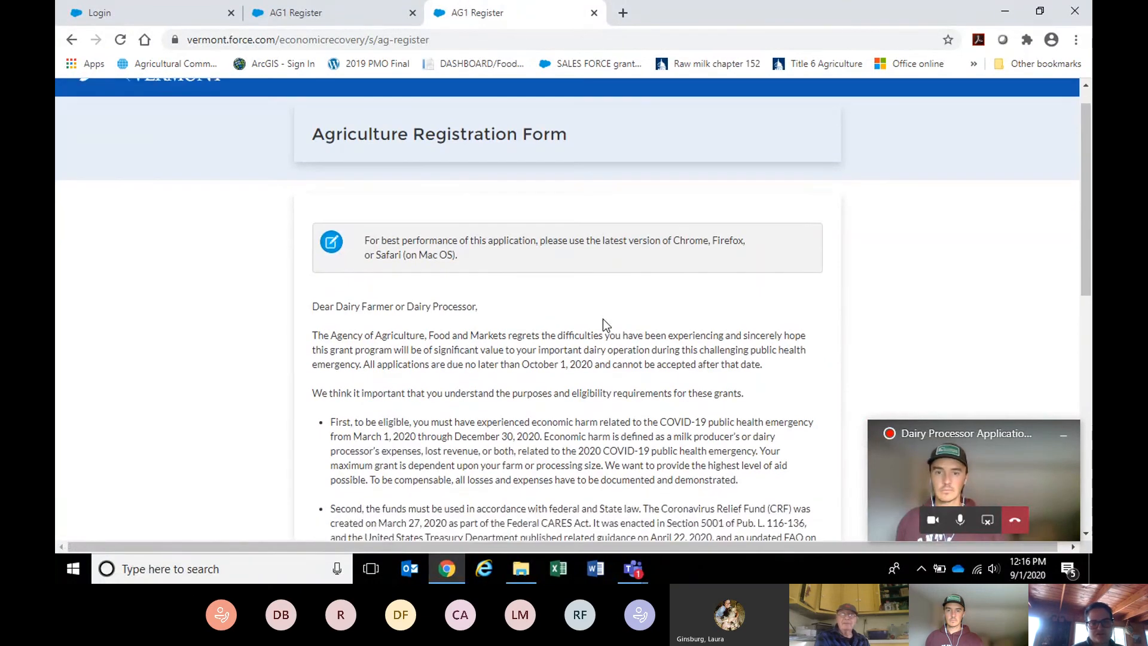
scroll(602, 318, "down", 3)
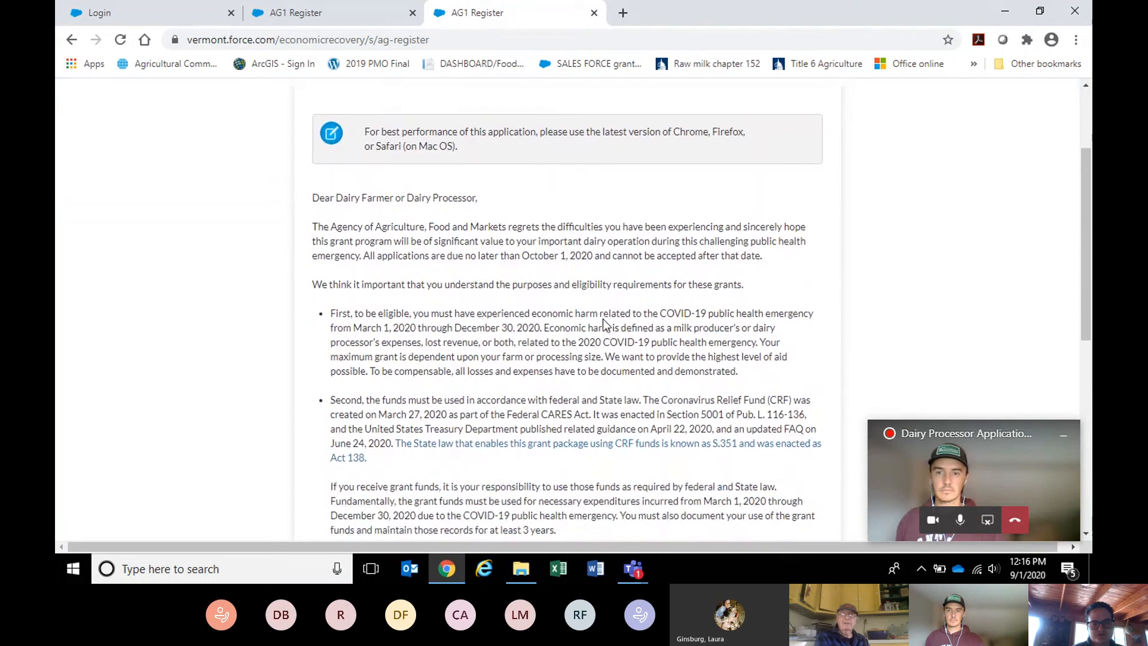
scroll(604, 319, "down", 1)
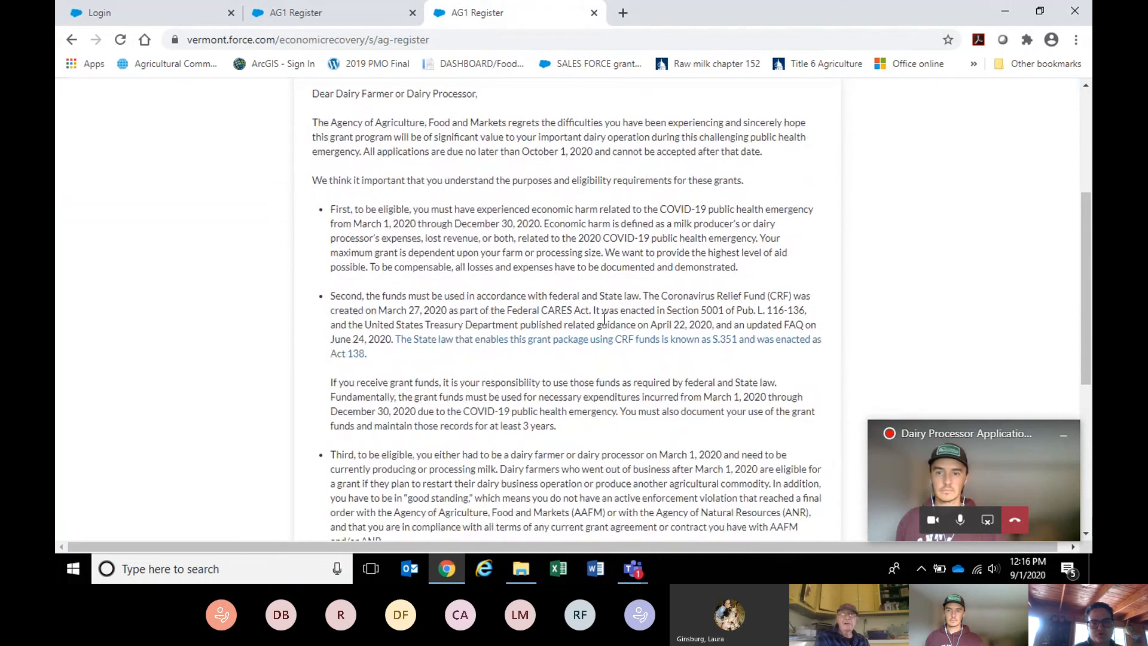
scroll(604, 318, "down", 3)
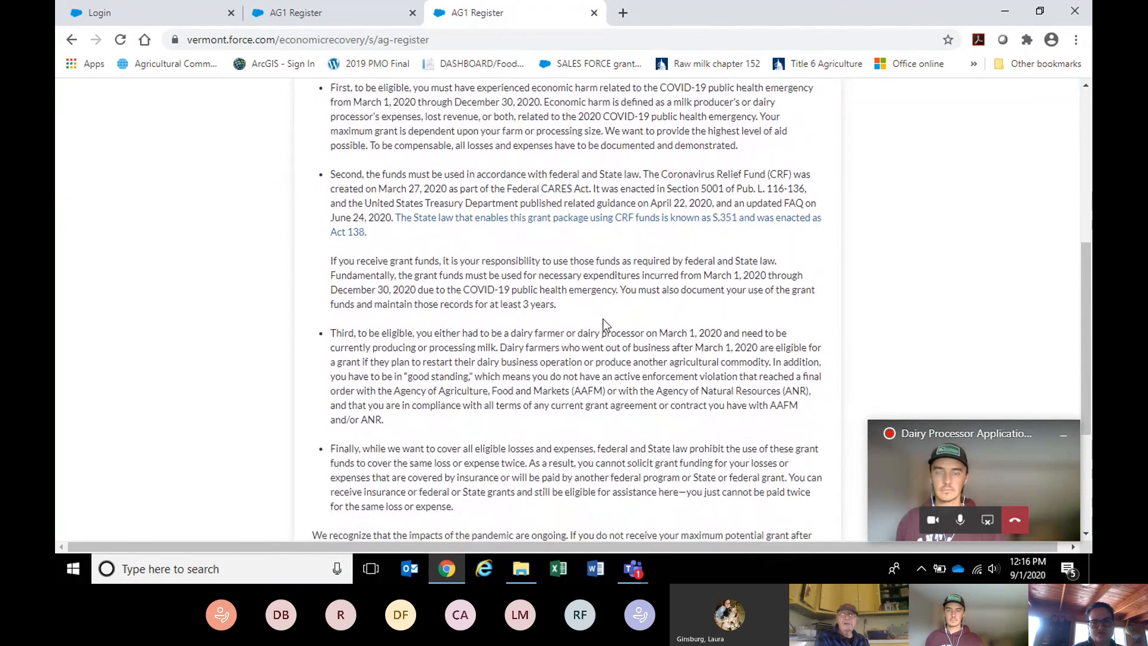
scroll(602, 318, "down", 4)
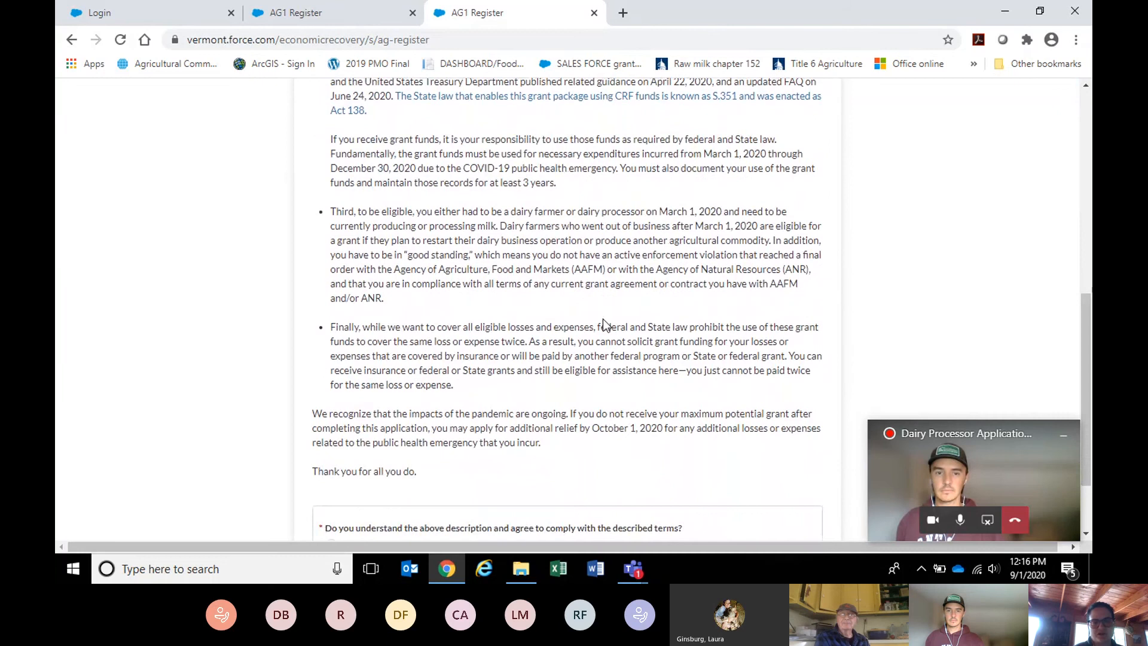
scroll(603, 318, "down", 1)
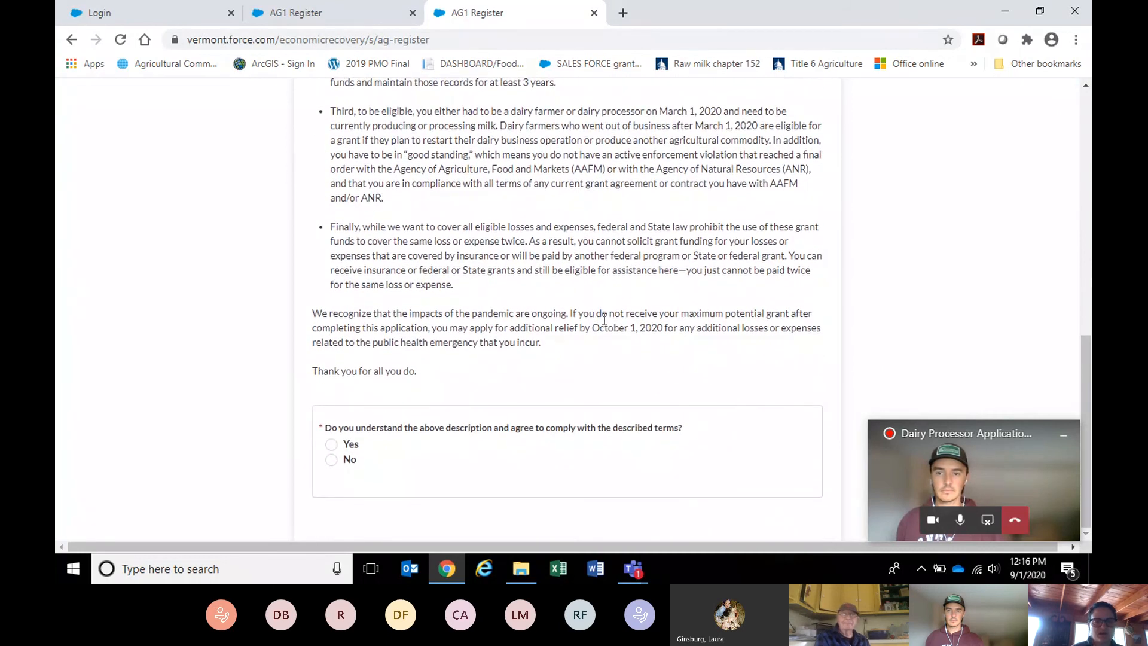
left_click(333, 446)
scroll(559, 360, "down", 2)
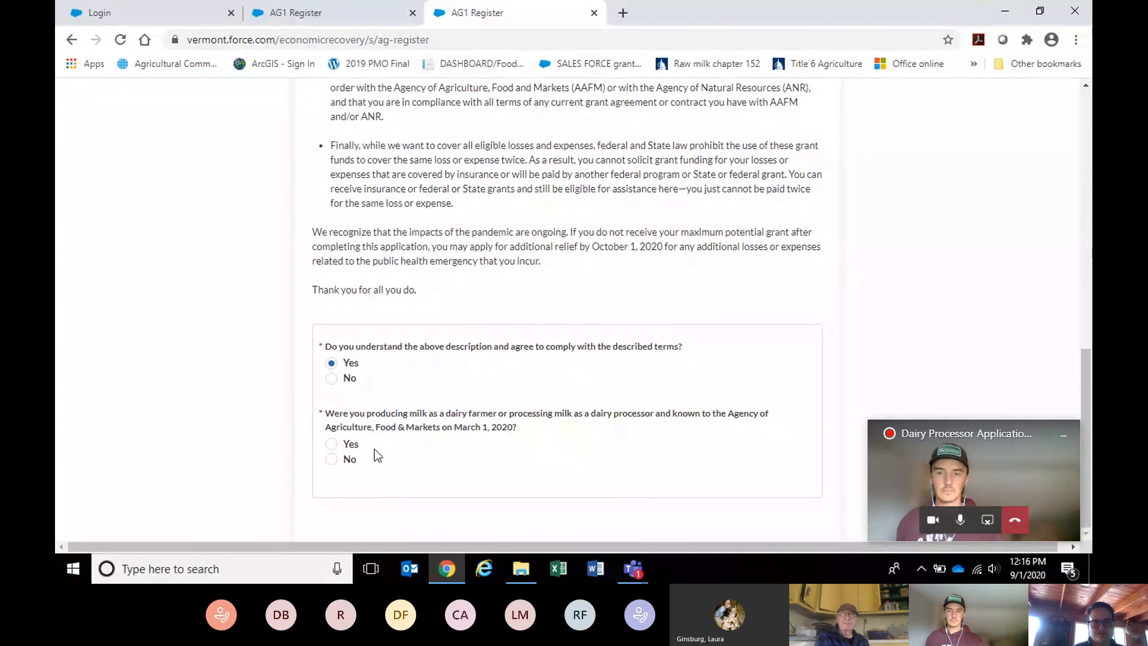
left_click(332, 444)
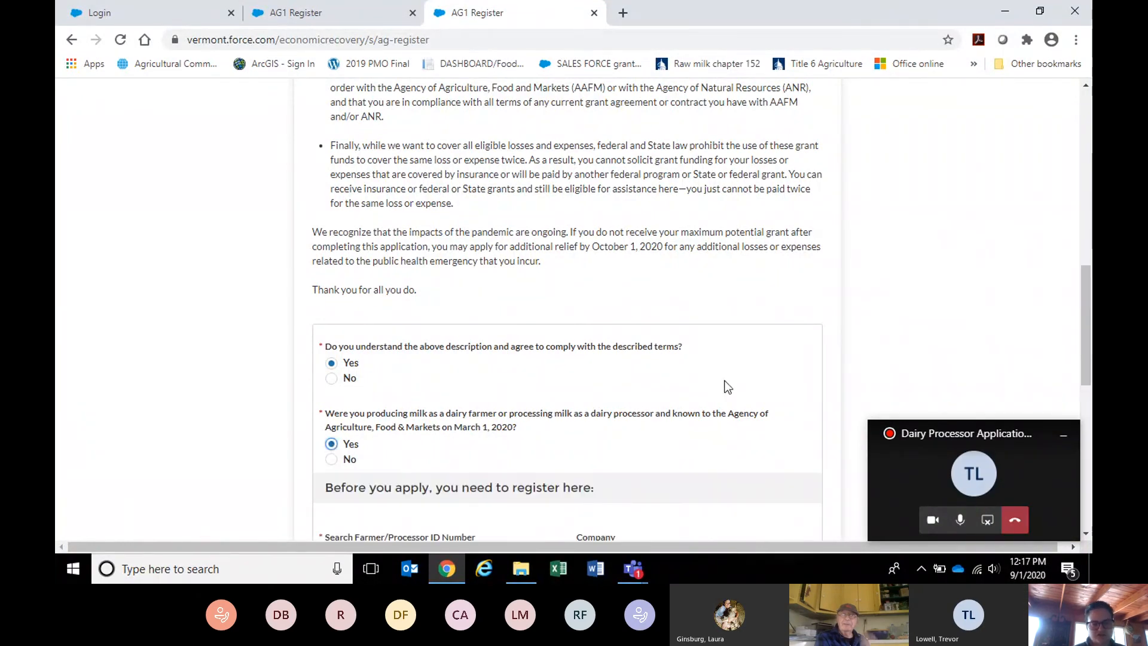
scroll(725, 385, "down", 2)
scroll(726, 382, "down", 1)
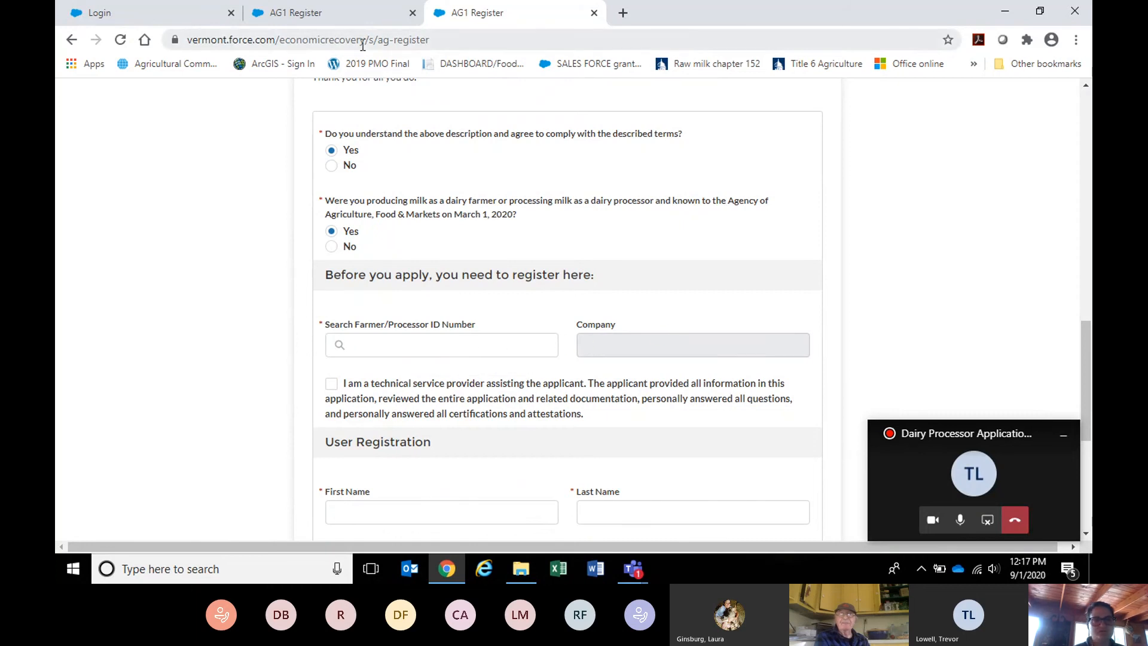
left_click(310, 15)
Enter the portal user name and password on the grant portal login page.
left_click(495, 13)
left_click(144, 15)
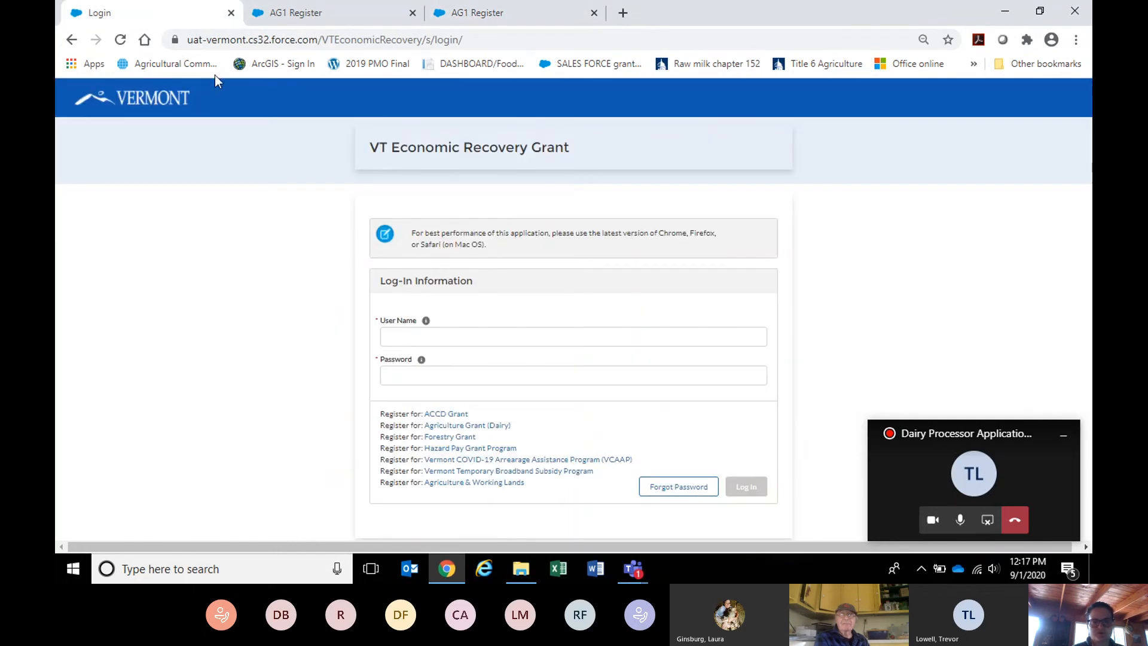
left_click(423, 329)
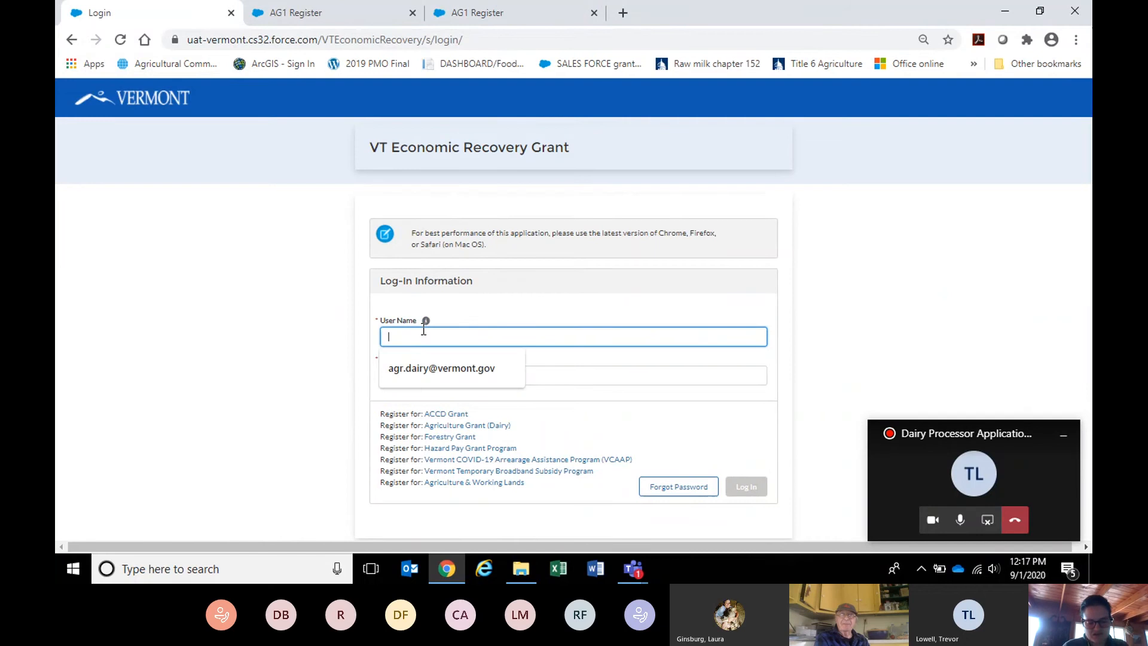
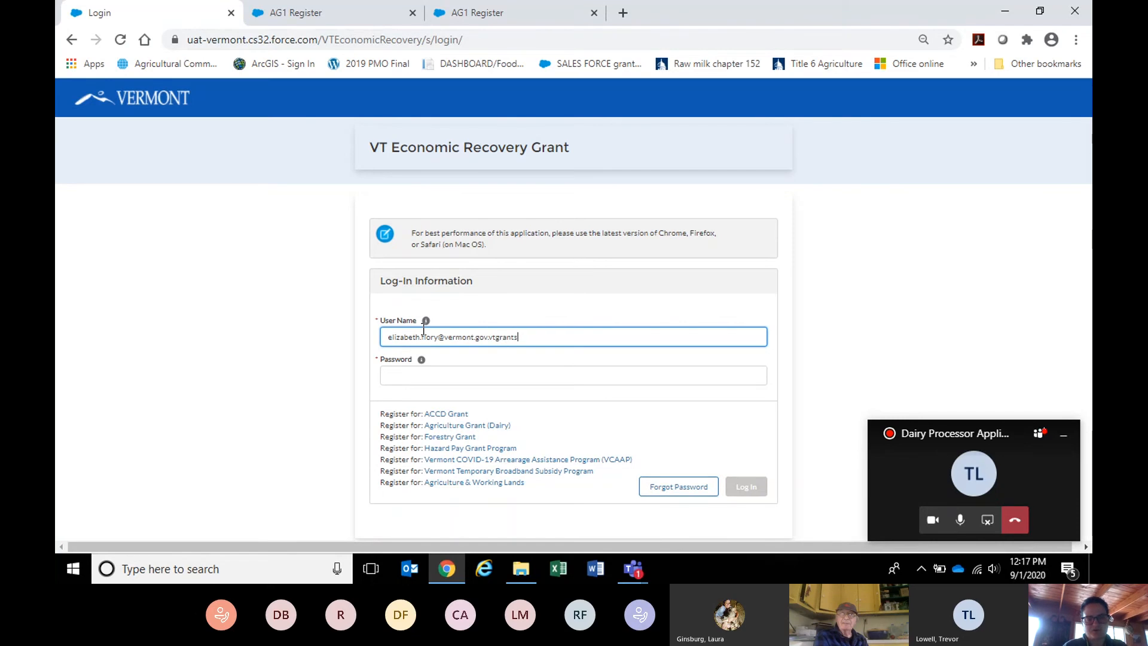
key("Tab")
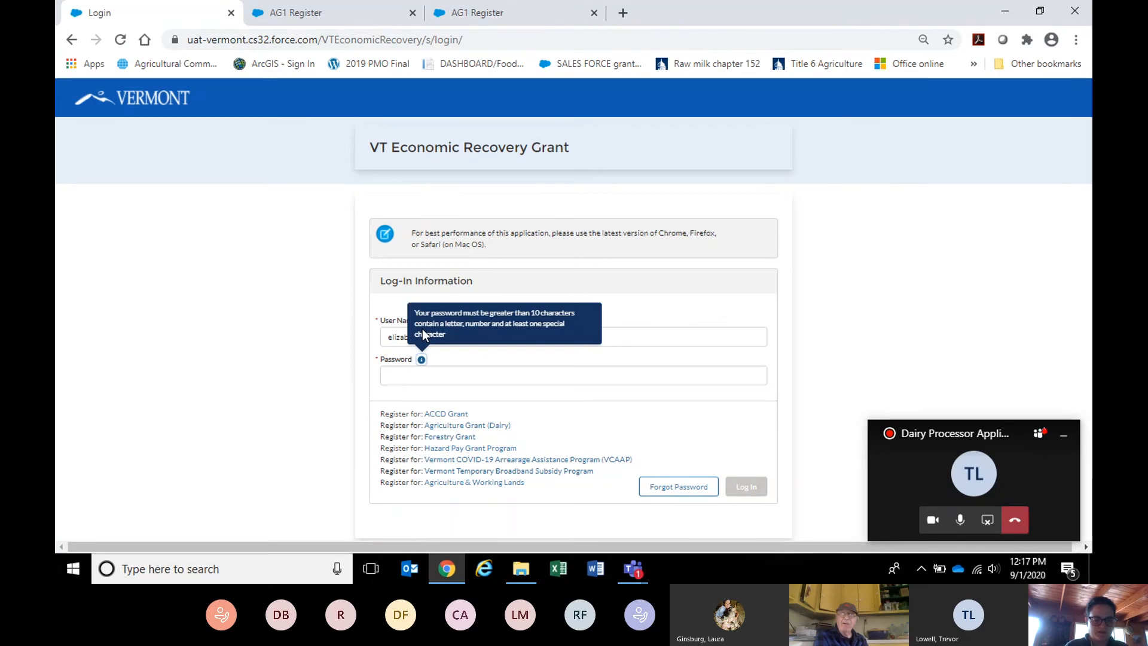
key("Tab")
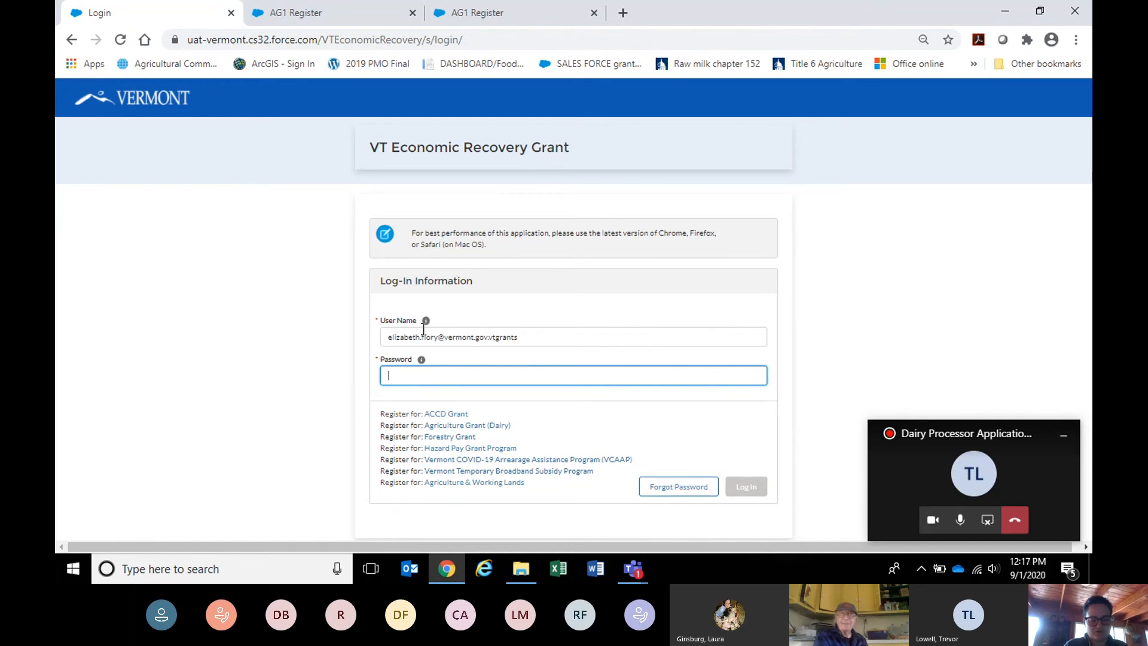
type("••••••••••")
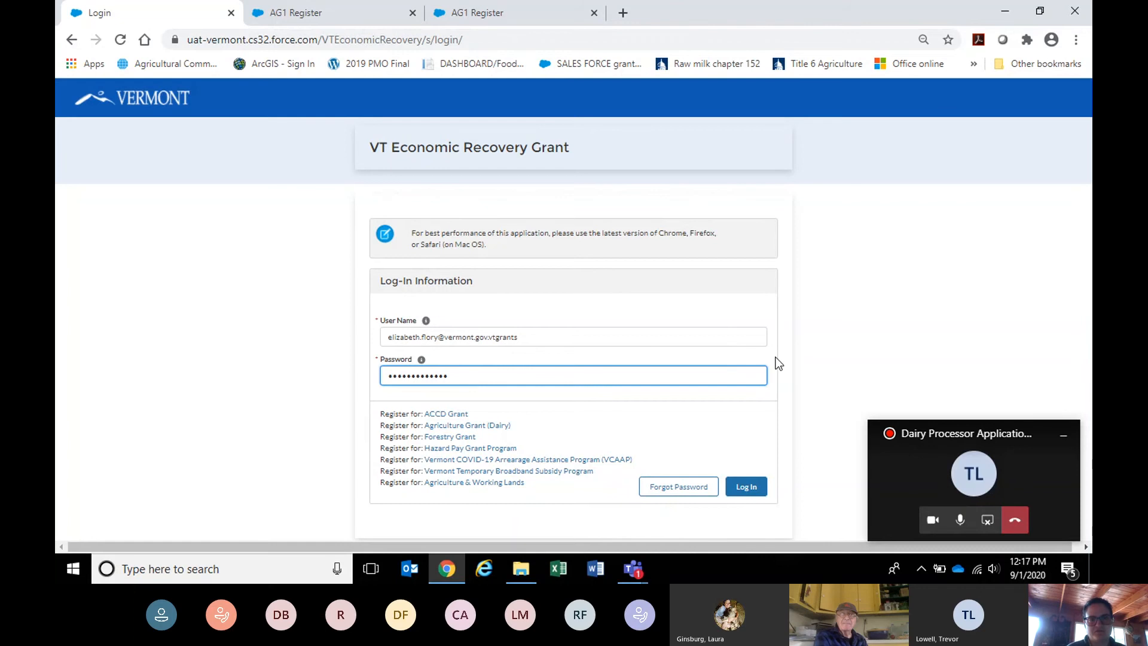
Sign in, open the ONE DROP, LLC. application for editing, and return to the registration form.
left_click(745, 484)
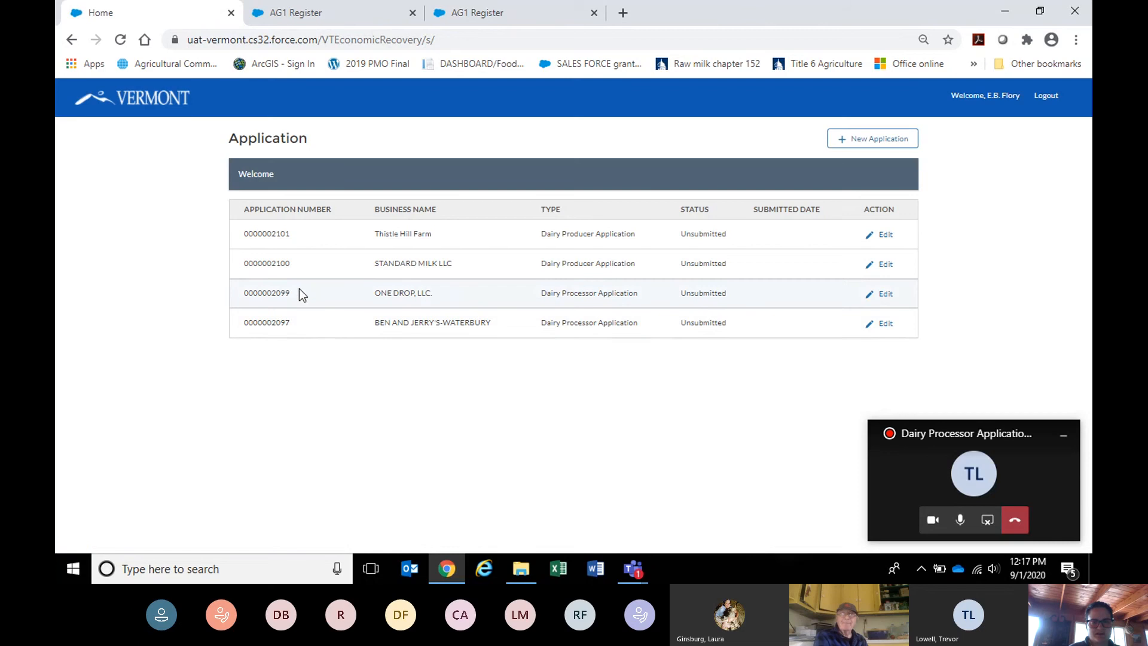
left_click(884, 294)
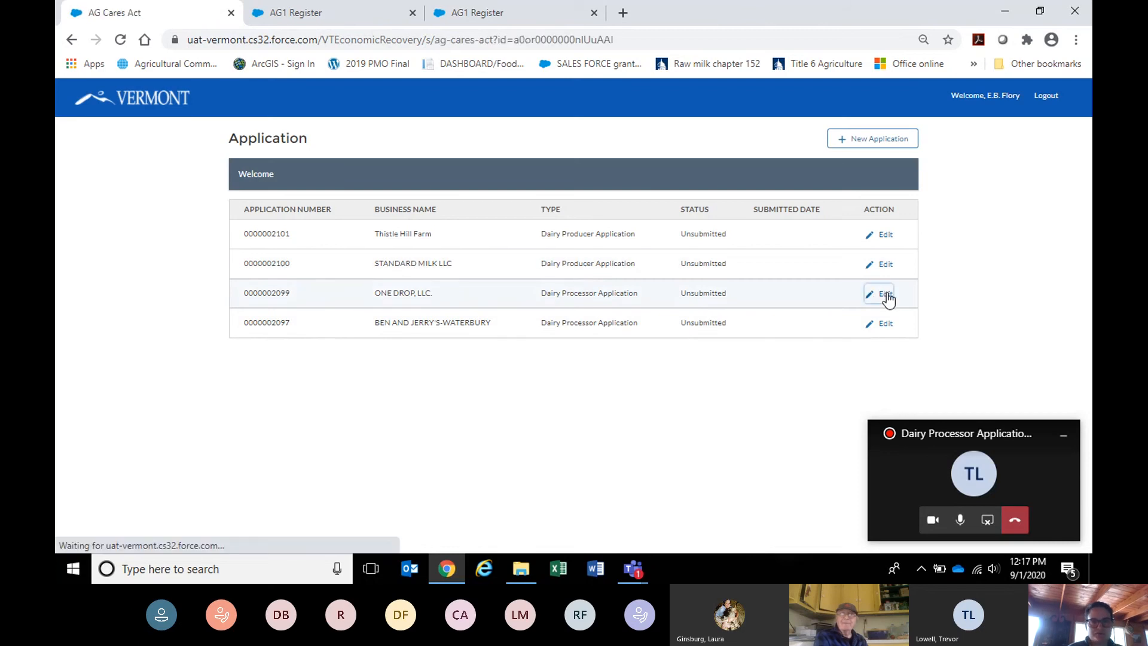
left_click(504, 9)
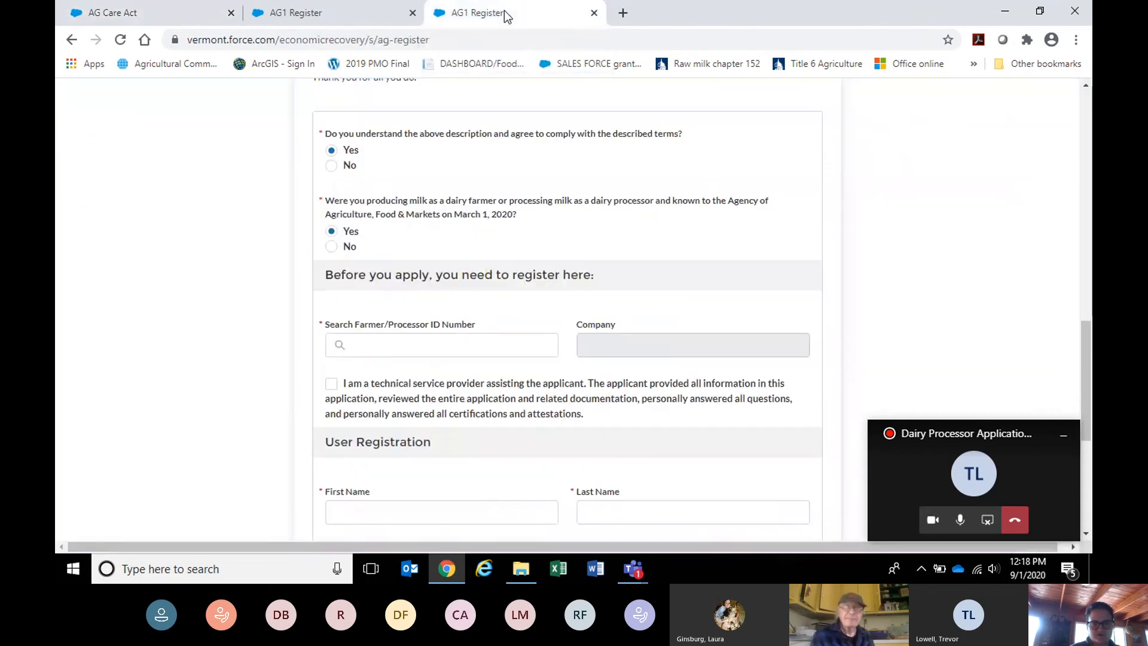
Search the processor ID number to find ONE DROP, LLC., autofill the registrant's name, e-mail and phone, then close the tab.
left_click(383, 347)
type("5")
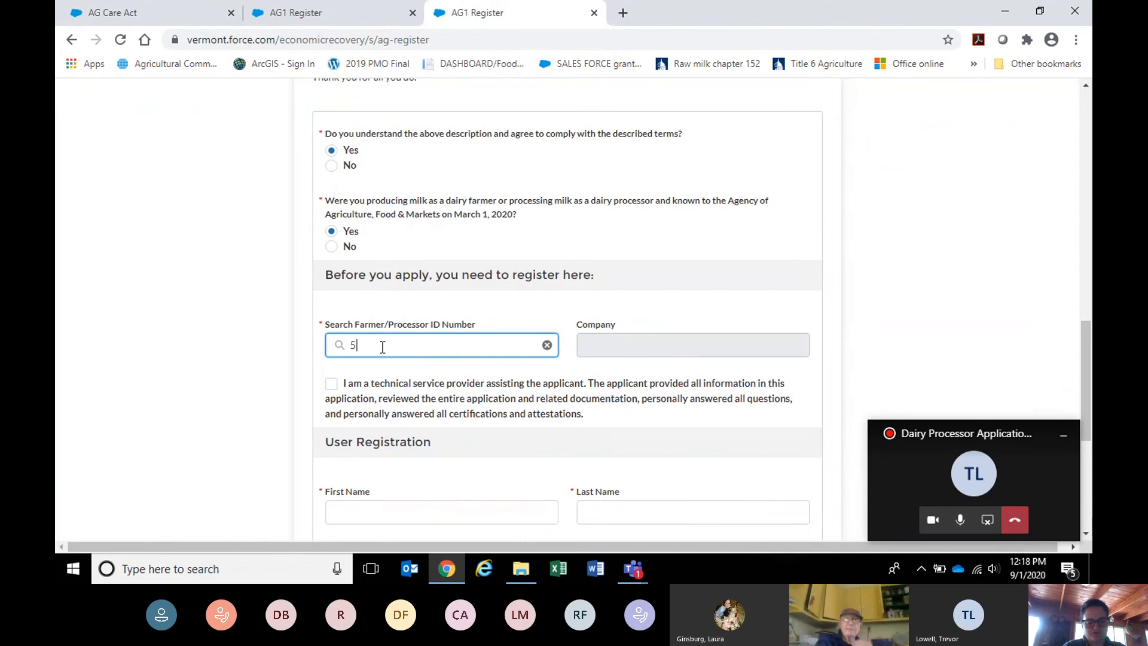
type("0-254")
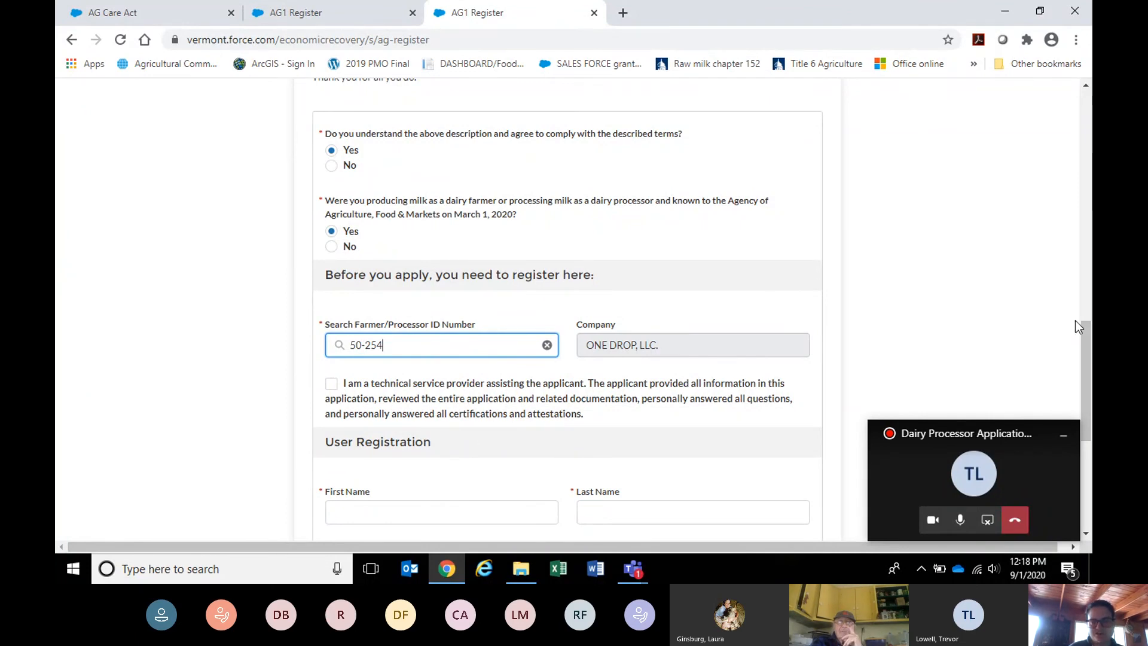
scroll(1083, 335, "down", 5)
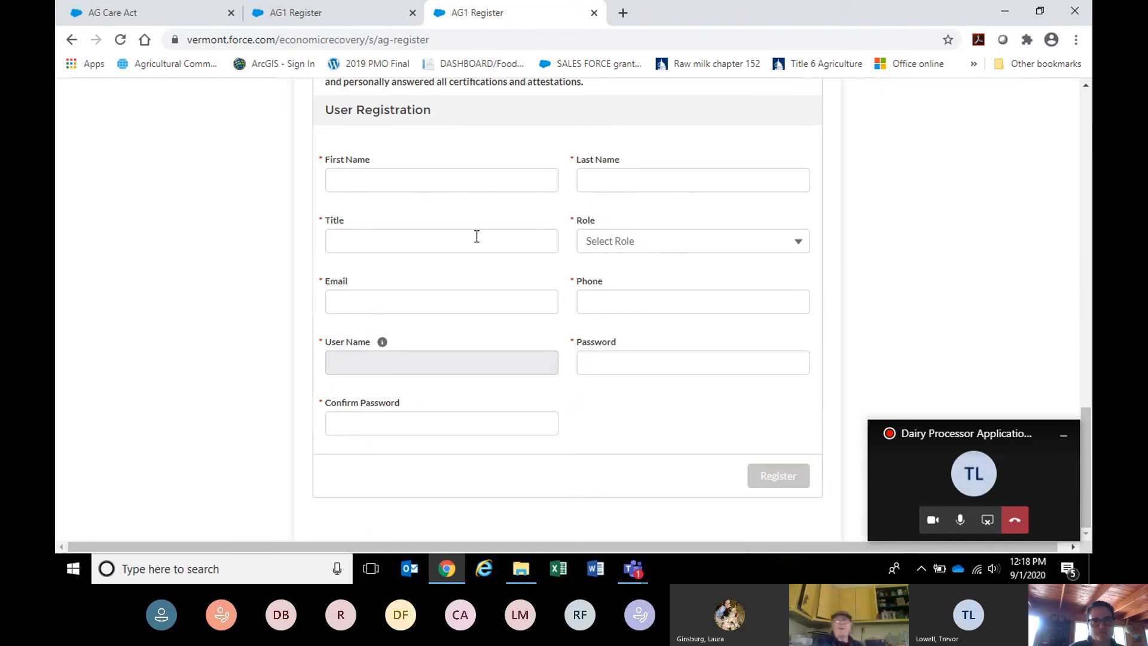
left_click(480, 299)
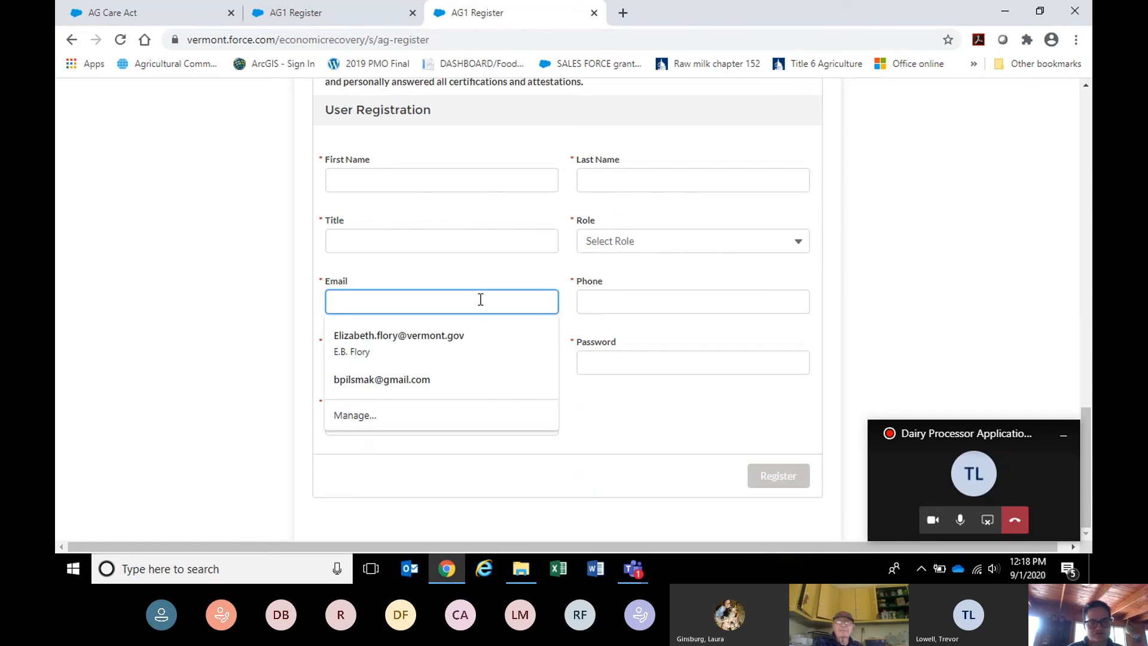
left_click(455, 332)
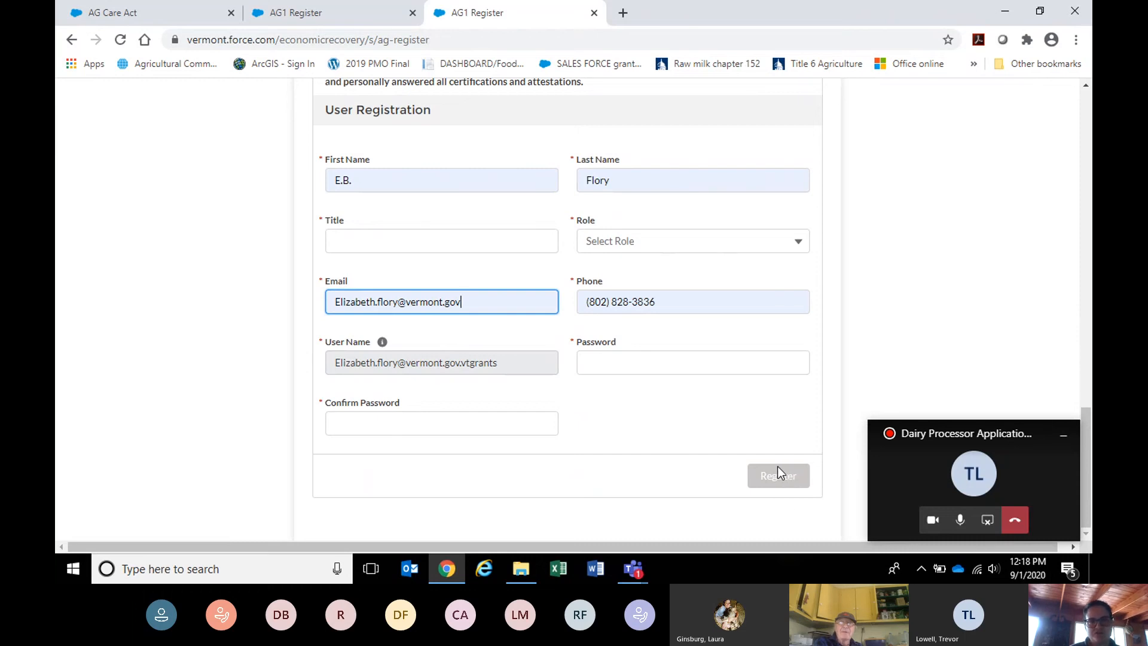
left_click(594, 14)
In a new tab, search 'vermont agency of agriculture' and follow the COVID program and Dairy Assistance pages to the grant login.
left_click(442, 13)
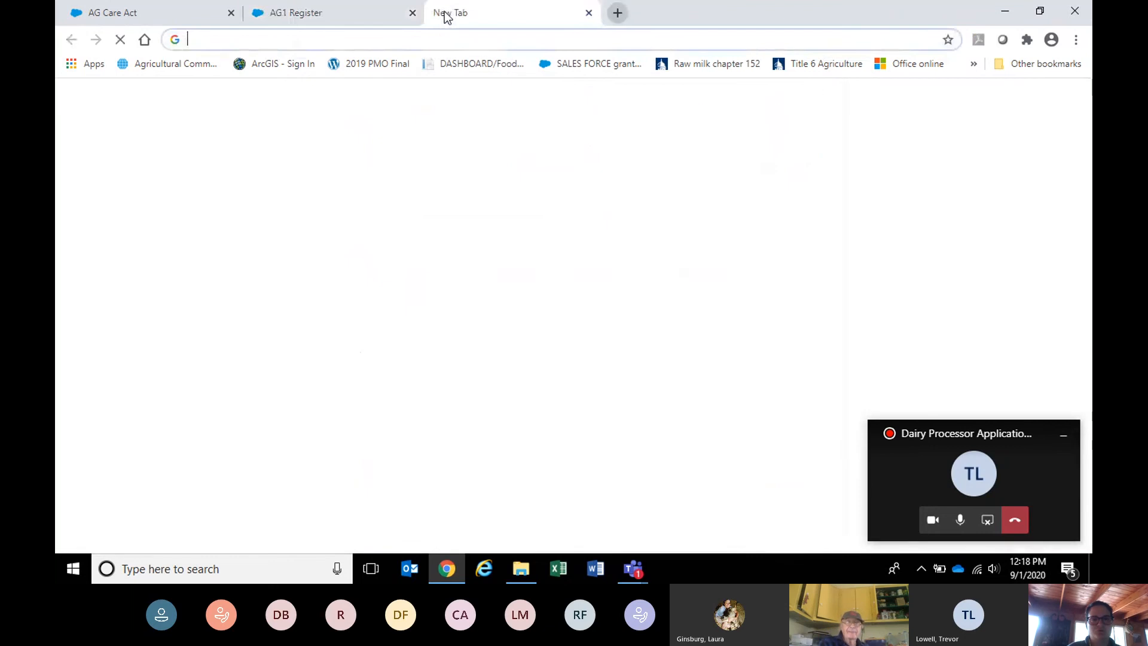
left_click(436, 38)
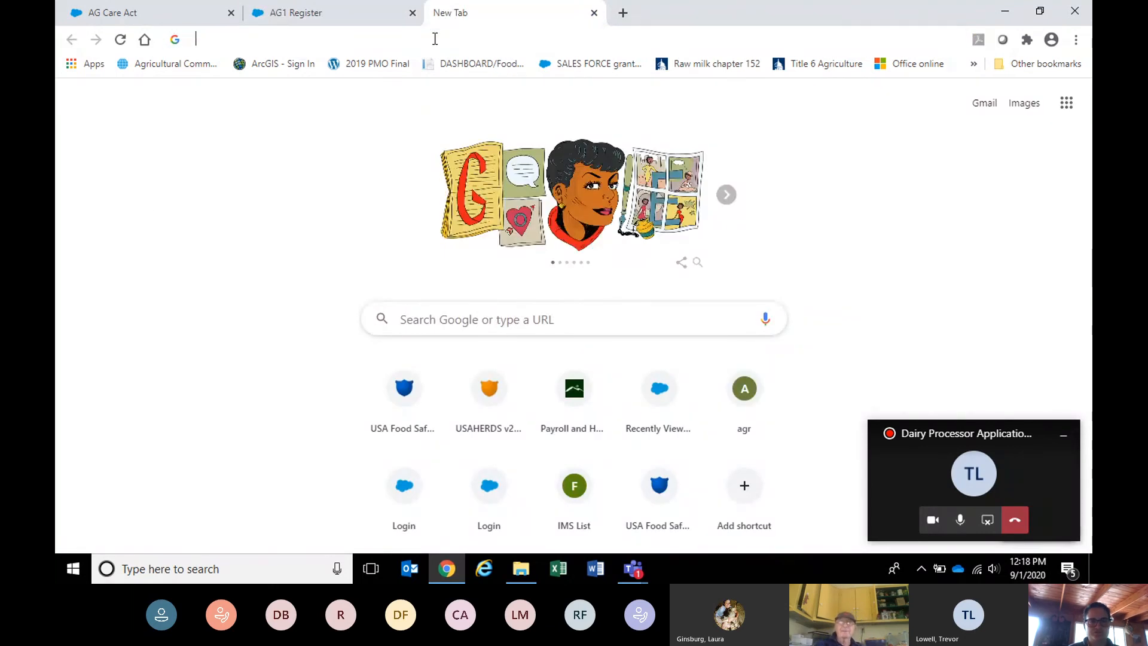
left_click(290, 69)
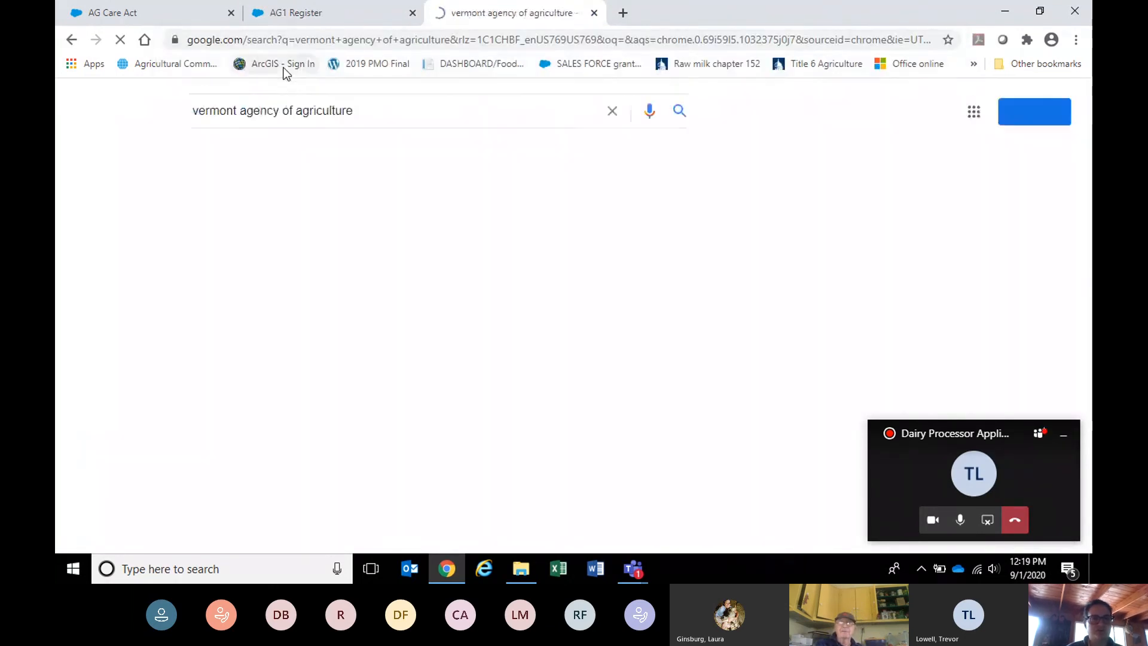
left_click(251, 237)
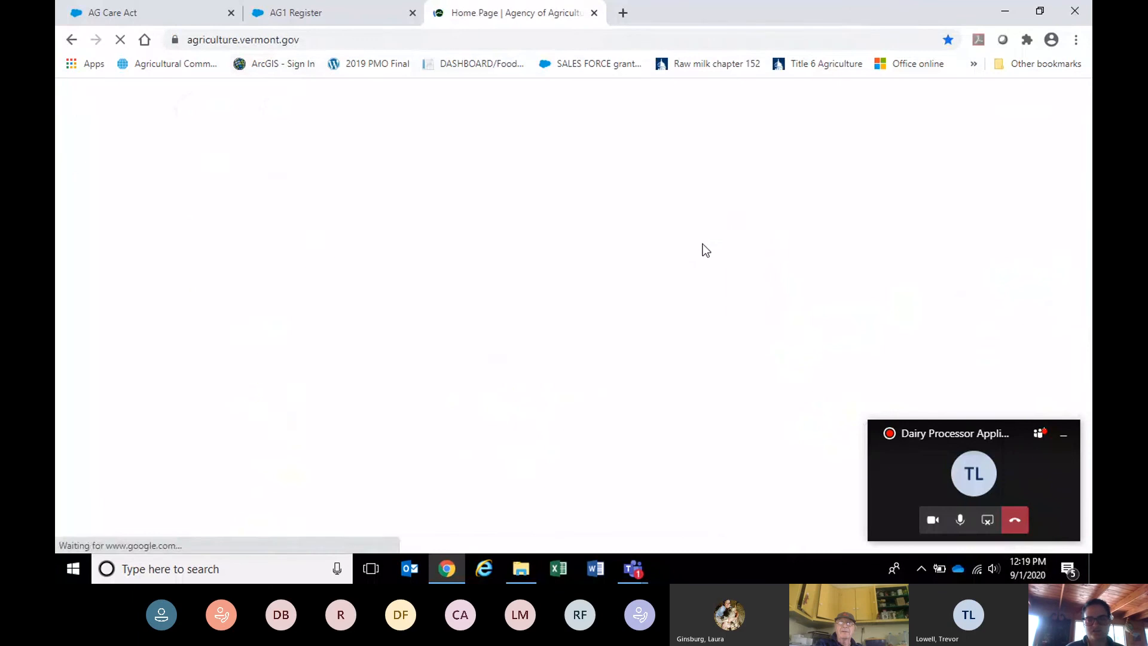
scroll(702, 263, "down", 3)
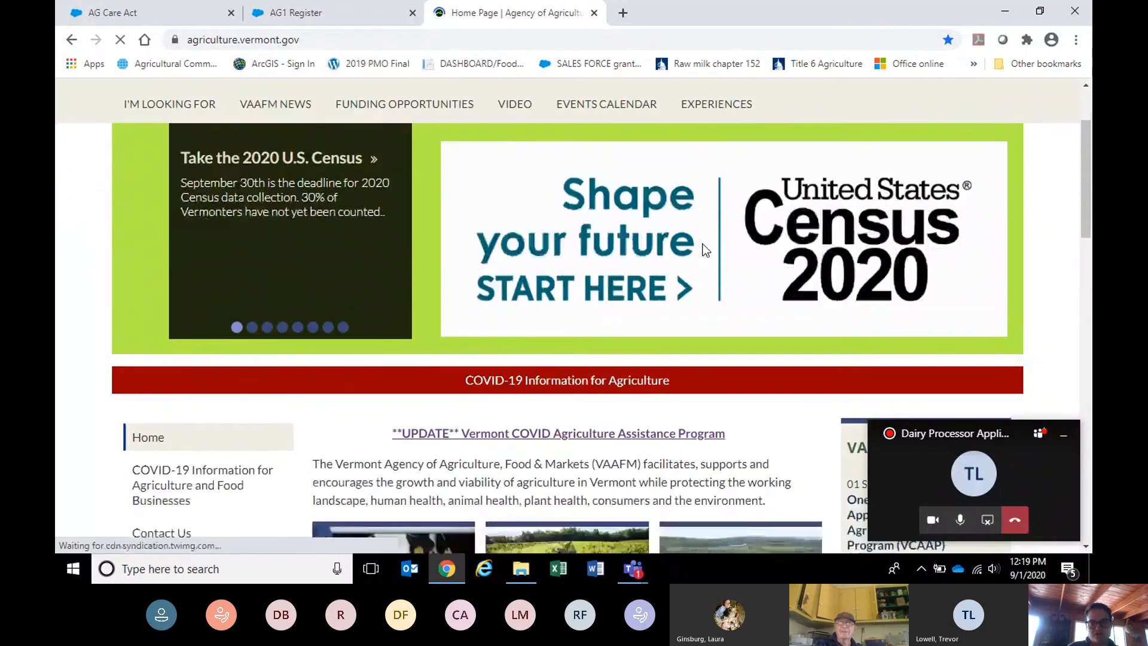
left_click(693, 309)
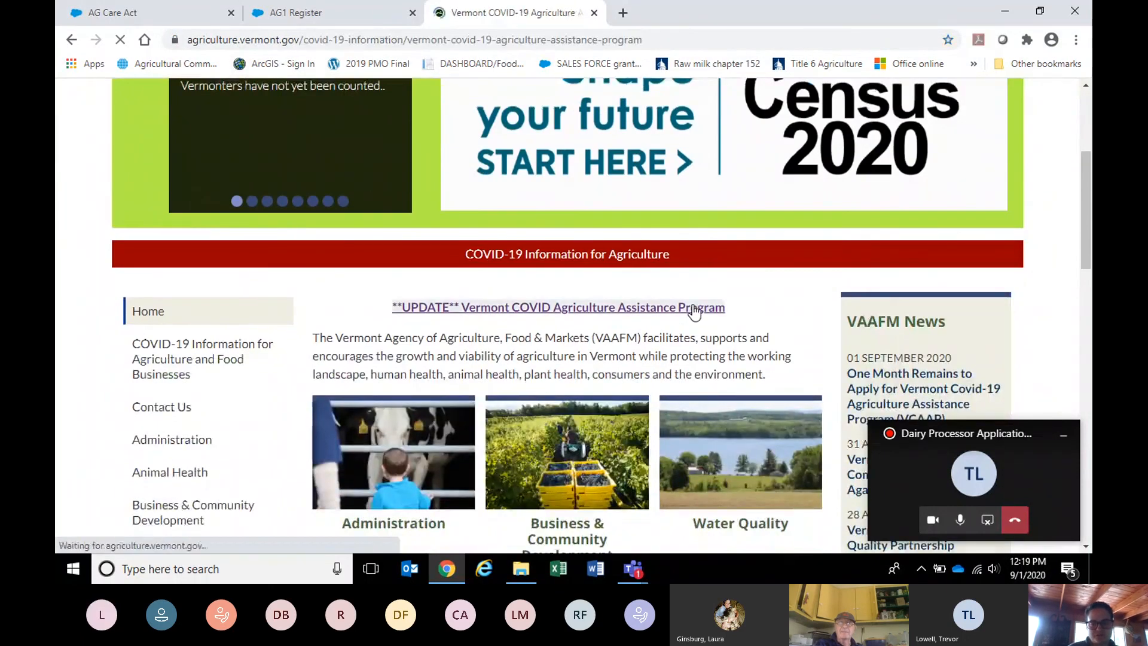
scroll(694, 311, "down", 8)
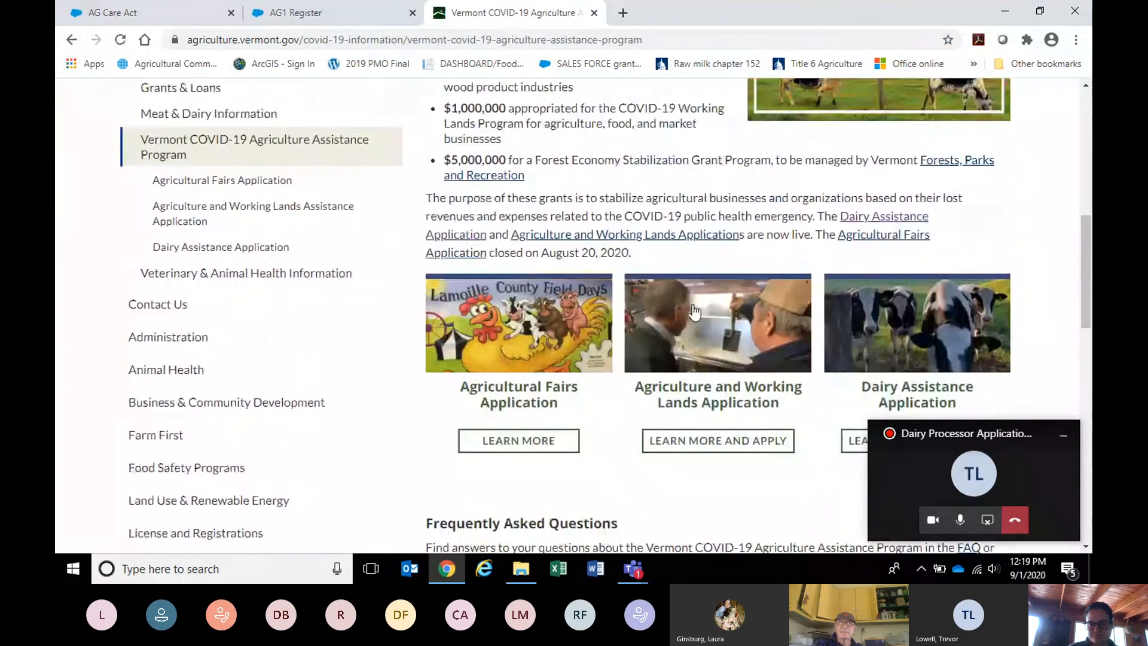
left_click(851, 419)
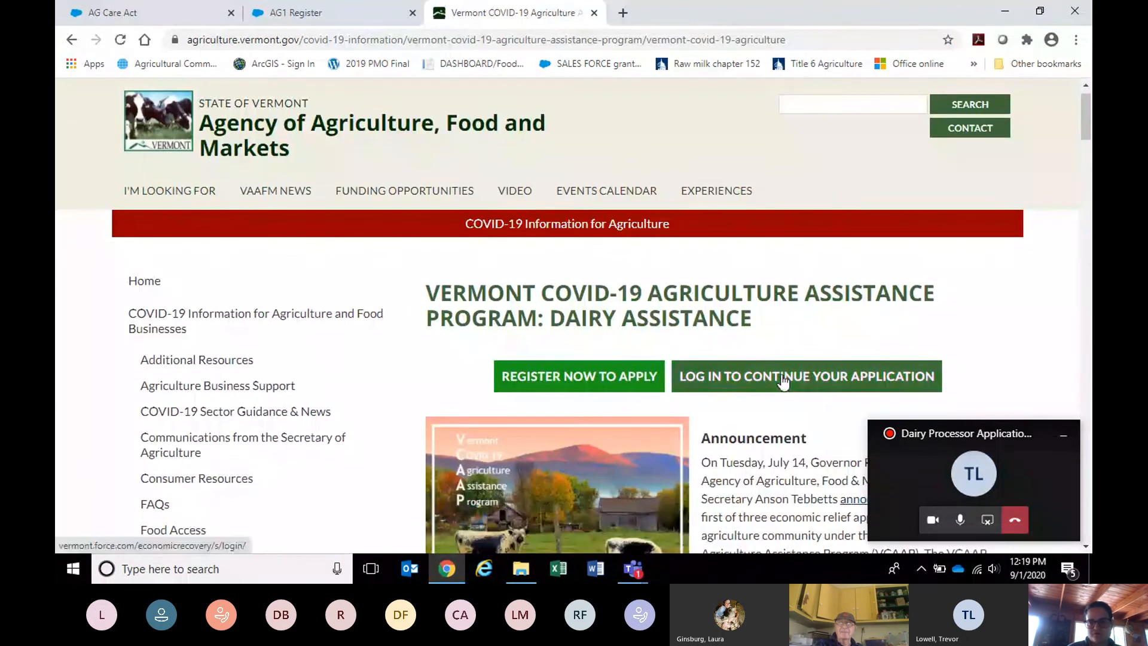
left_click(781, 375)
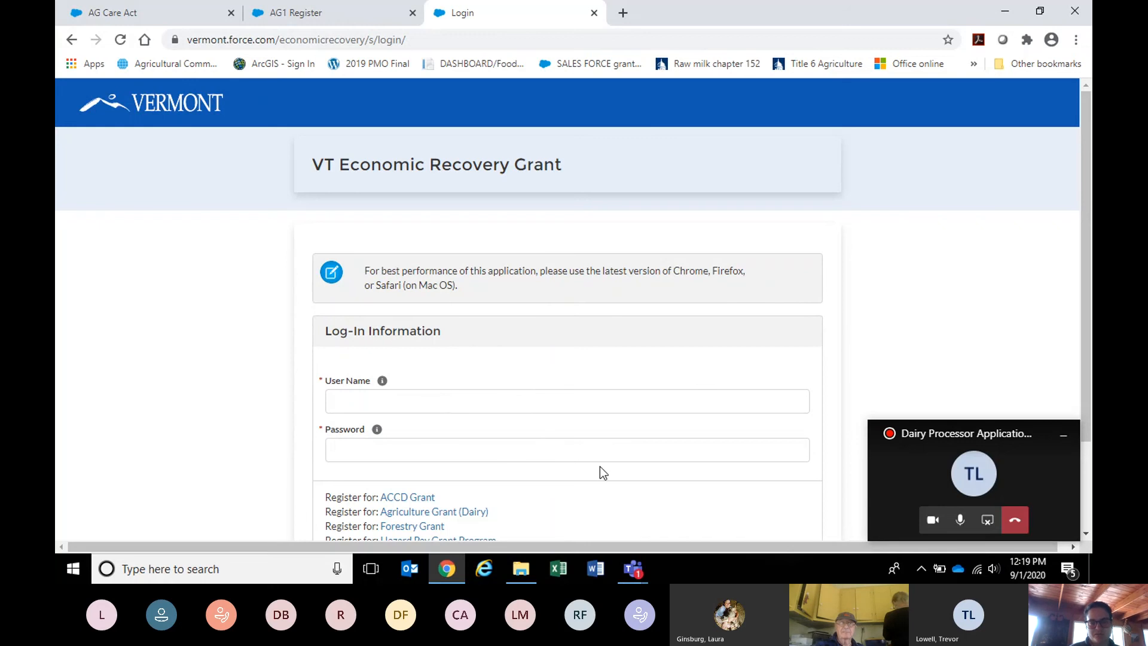
Close the Login tab and return to ONE DROP, LLC.'s Dairy Processor/Plant Applicant Information step.
scroll(601, 467, "down", 2)
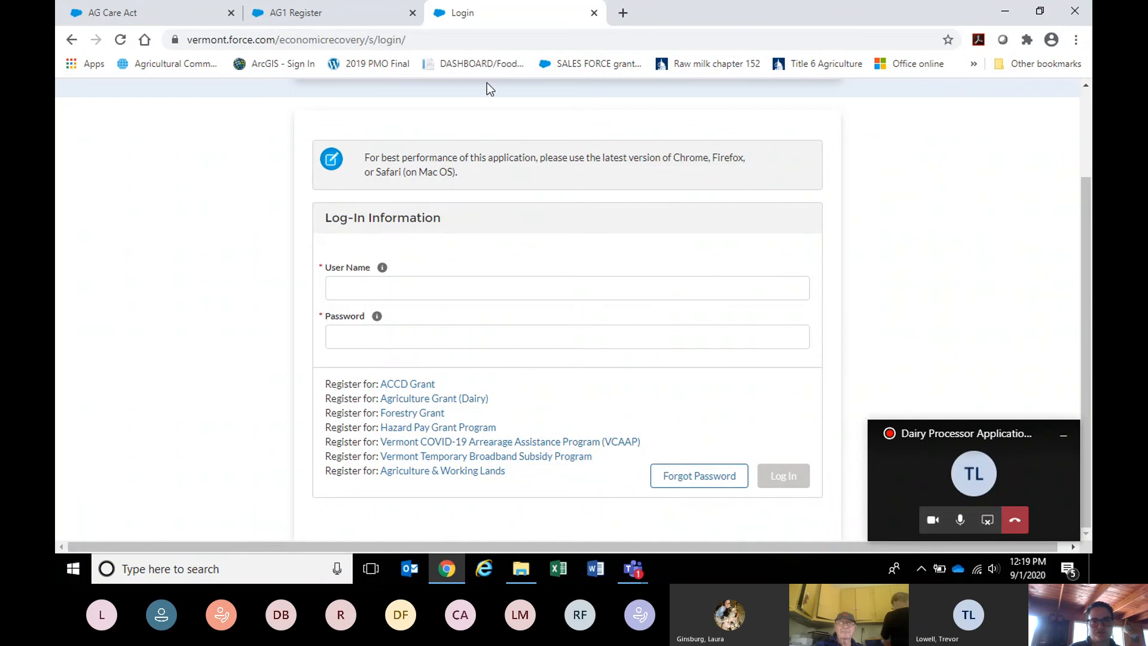
left_click(594, 12)
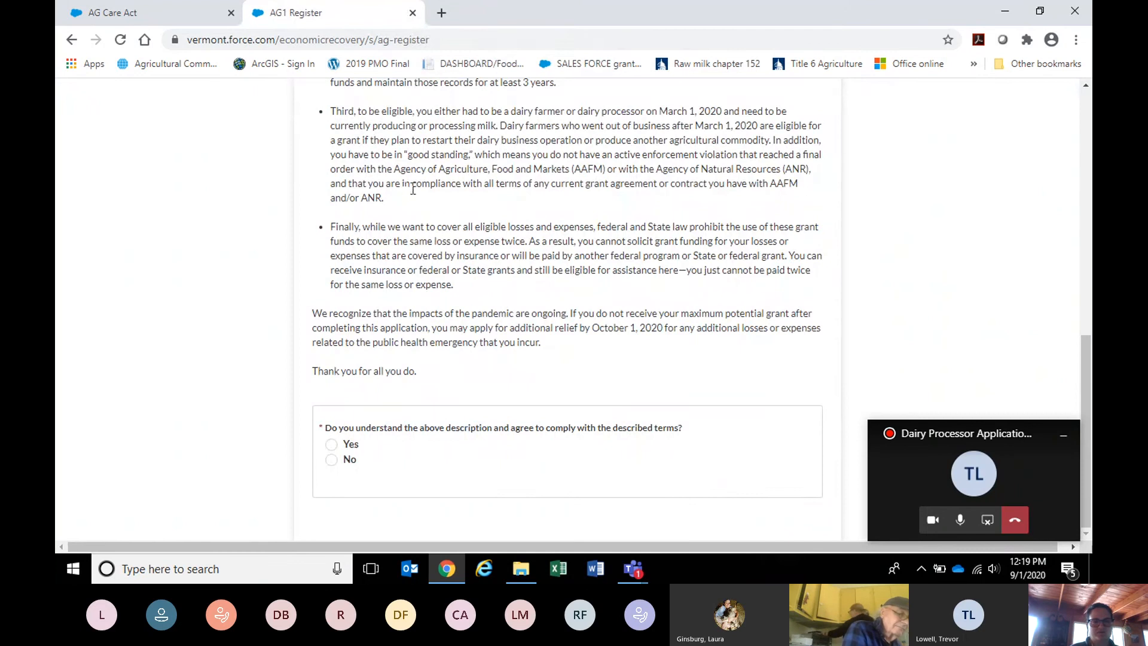
left_click(186, 15)
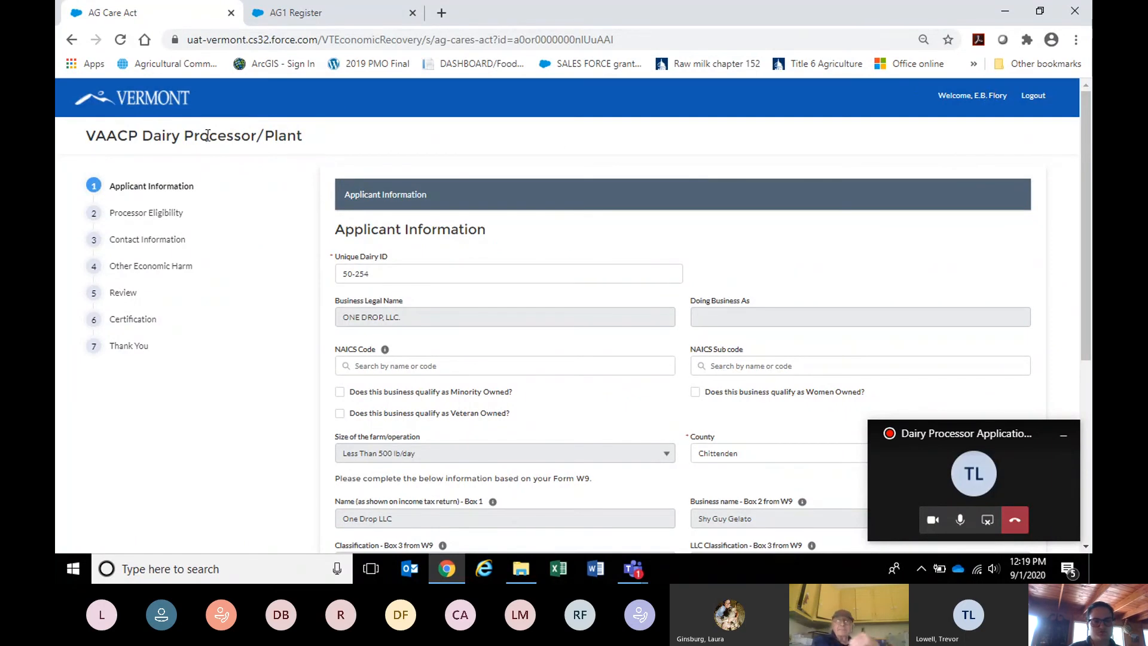
Move the Teams call window aside, go back to the dashboard, and start a New Application.
scroll(554, 132, "down", 5)
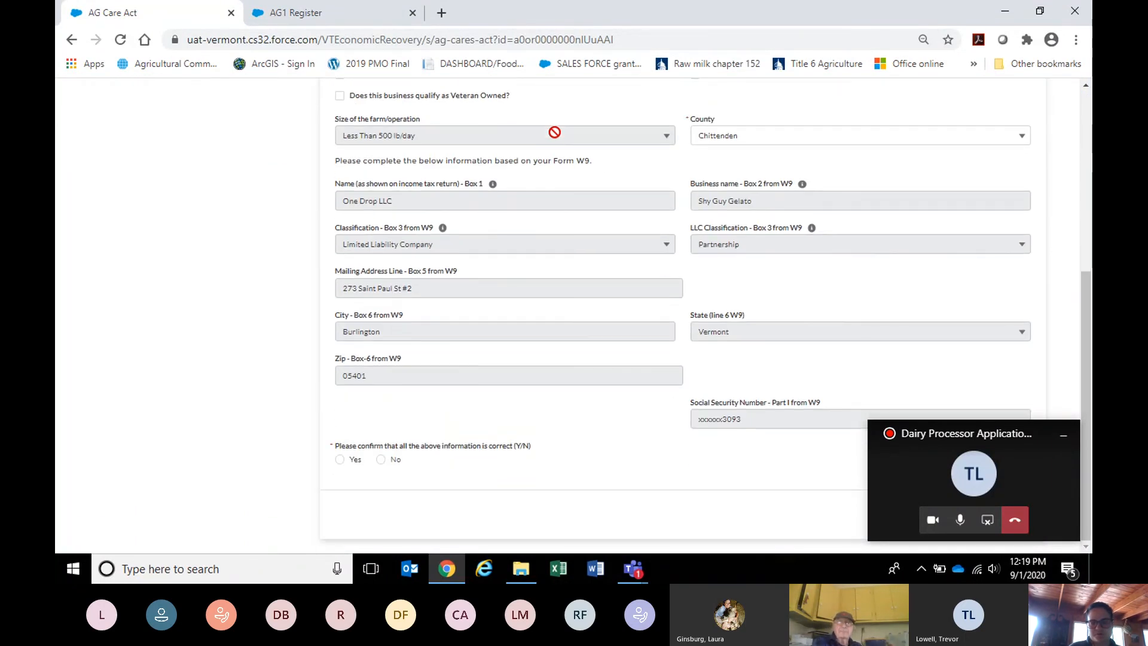
left_click_drag(1017, 436, 141, 158)
left_click(931, 515)
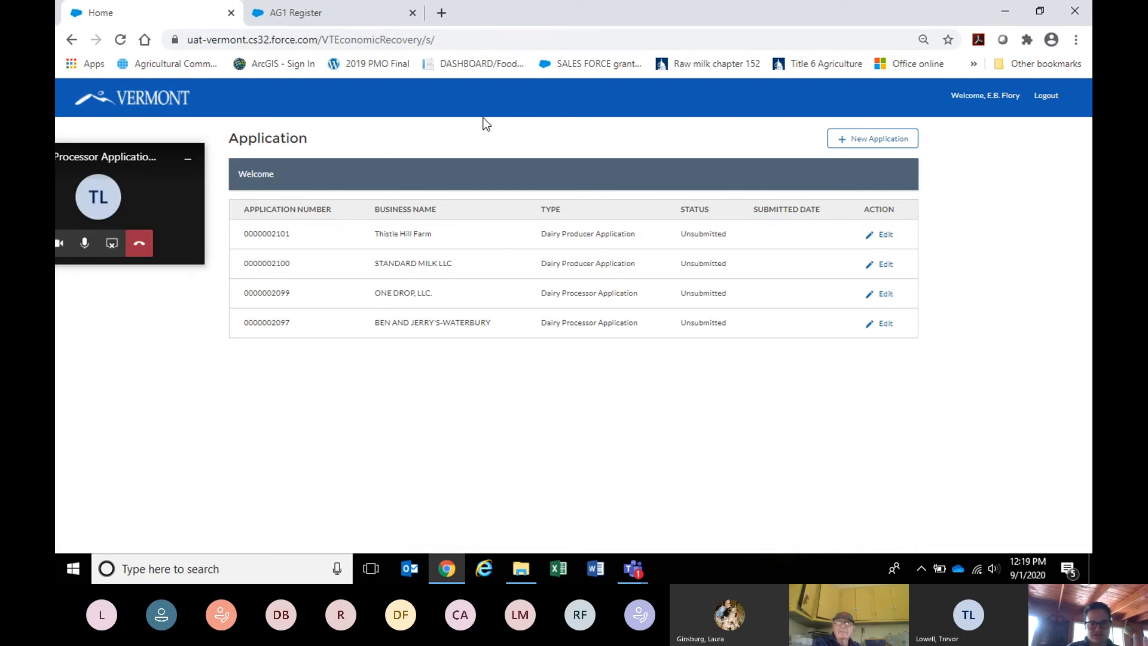
left_click(874, 141)
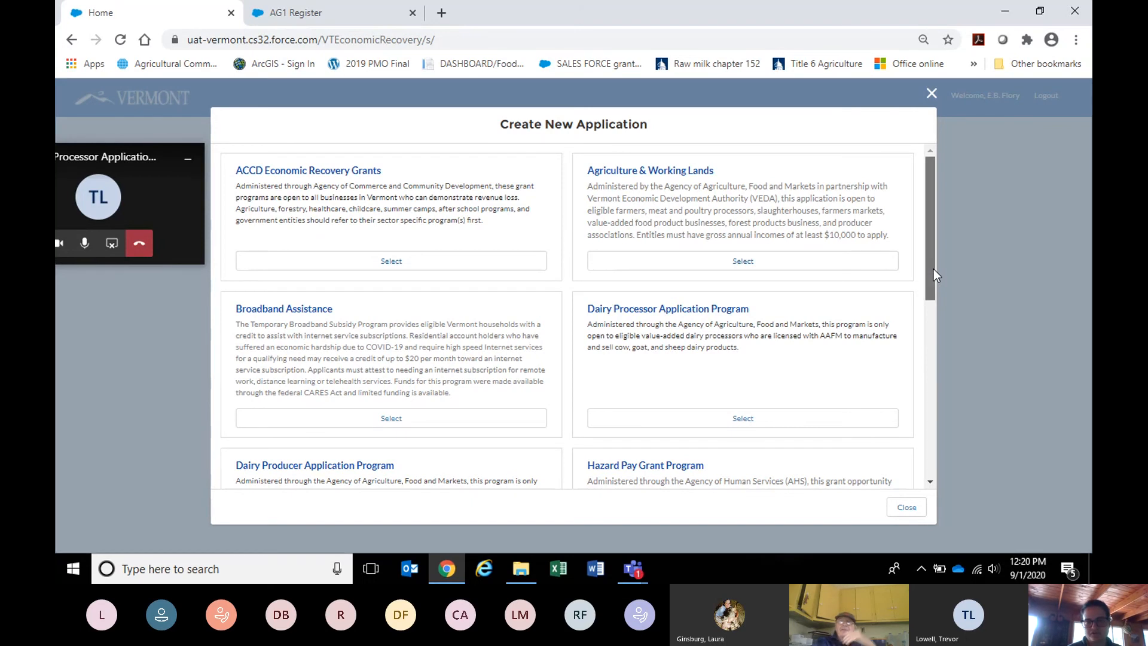
Pick the Dairy Processor Application Program from the Create New Application list.
mouse_move(935, 274)
left_mouse_down()
mouse_move(925, 362)
mouse_move(927, 293)
left_mouse_up()
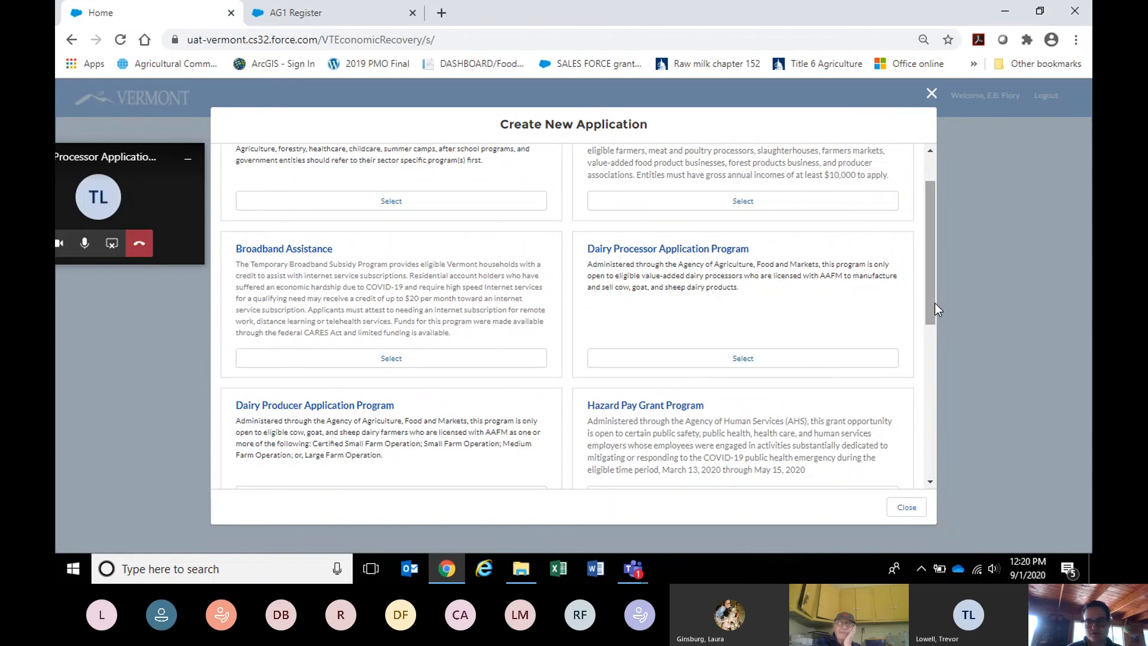
left_click_drag(934, 308, 935, 357)
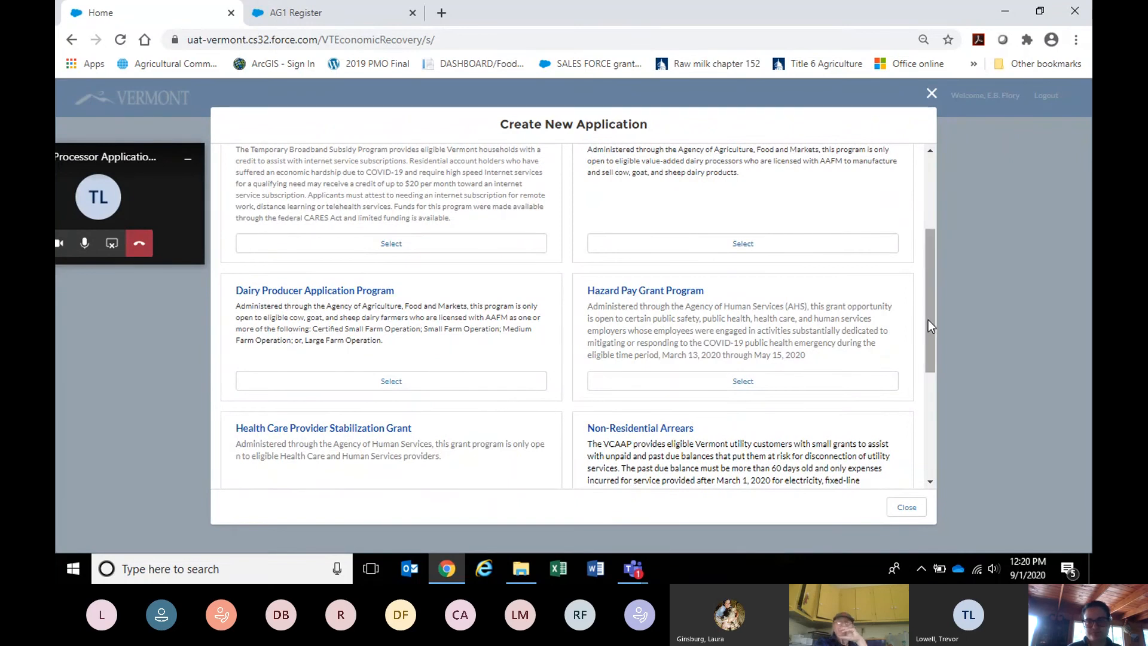
left_click_drag(928, 321, 914, 293)
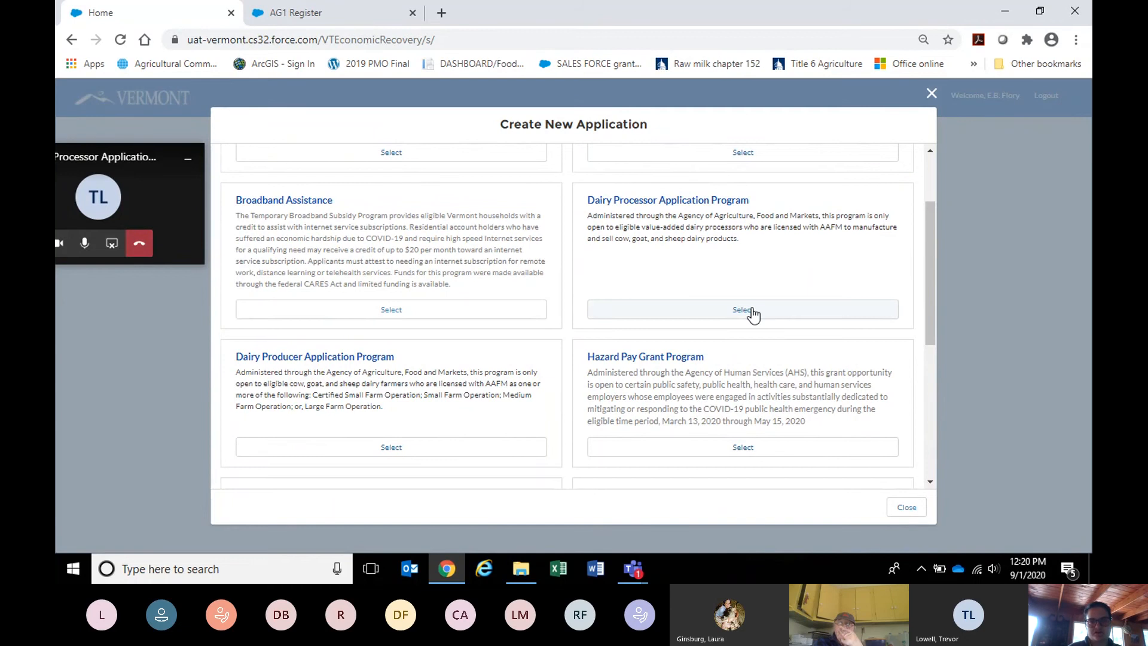
left_click(758, 308)
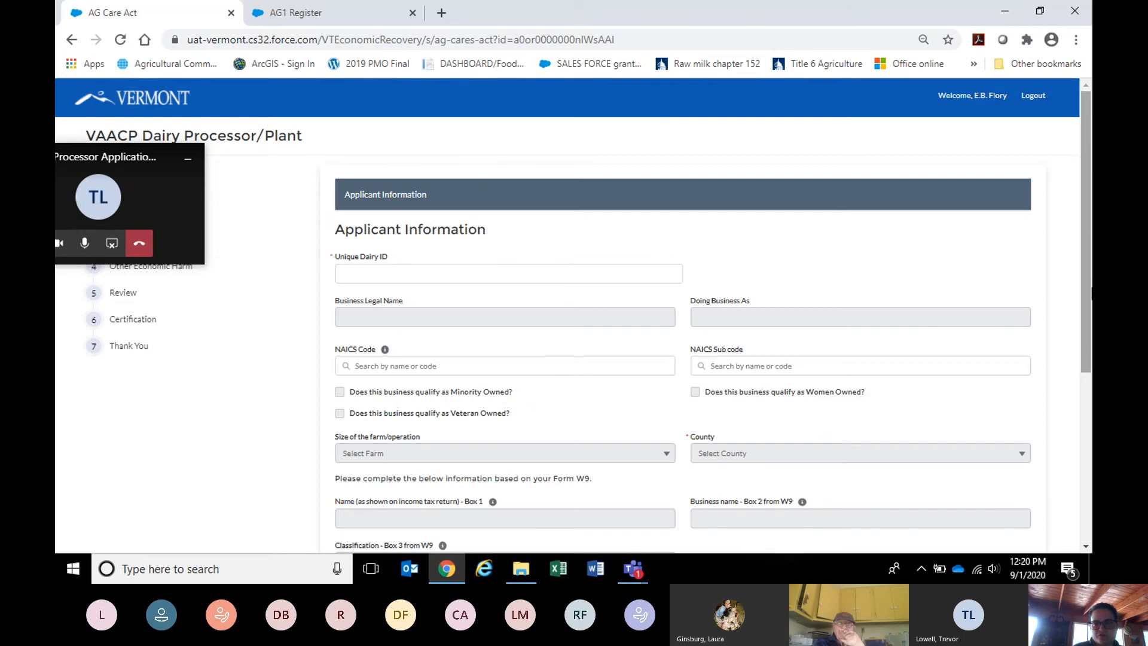
Return from the blank processor form to the dashboard and edit the ONE DROP, LLC application.
left_click_drag(1083, 284, 526, 394)
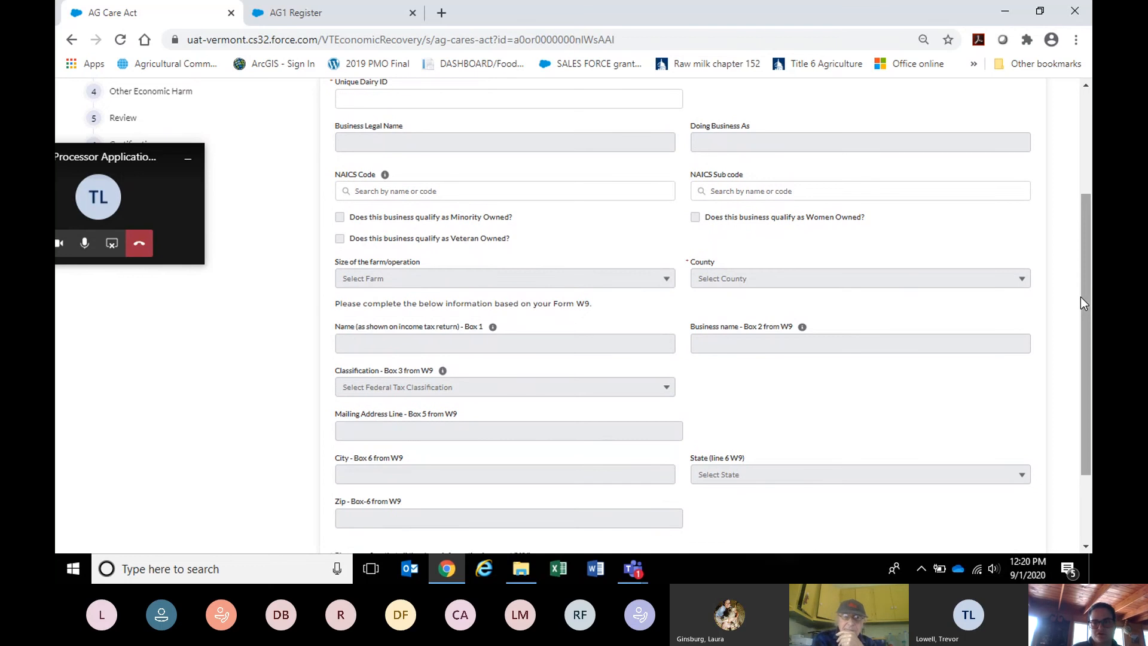
left_click_drag(1082, 297, 1092, 379)
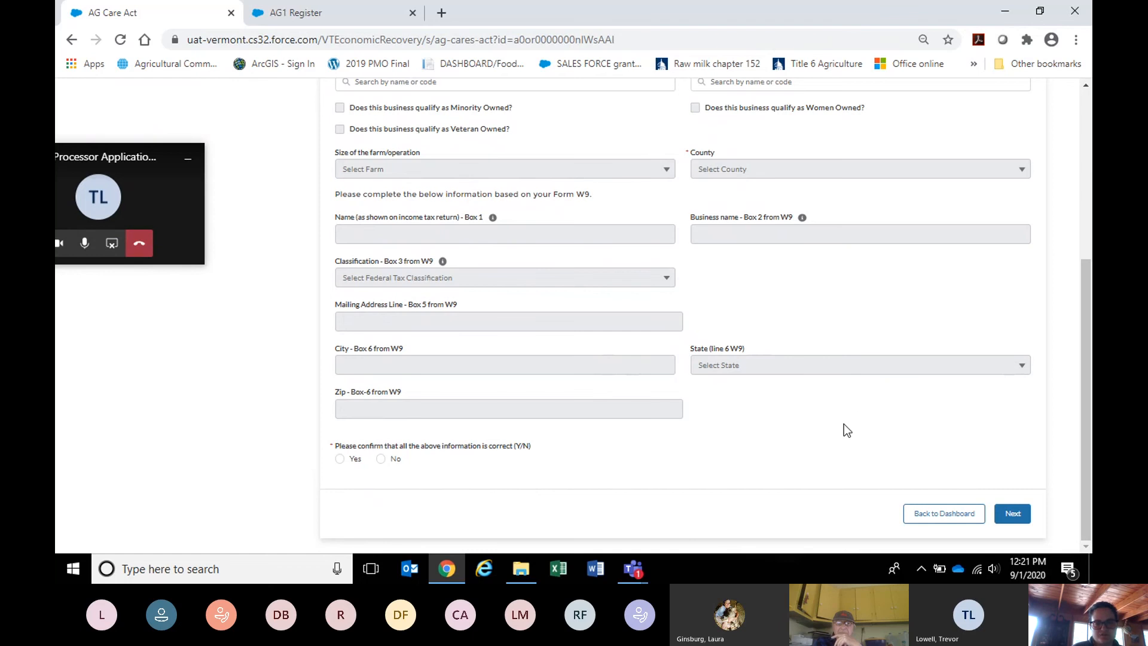
left_click(925, 517)
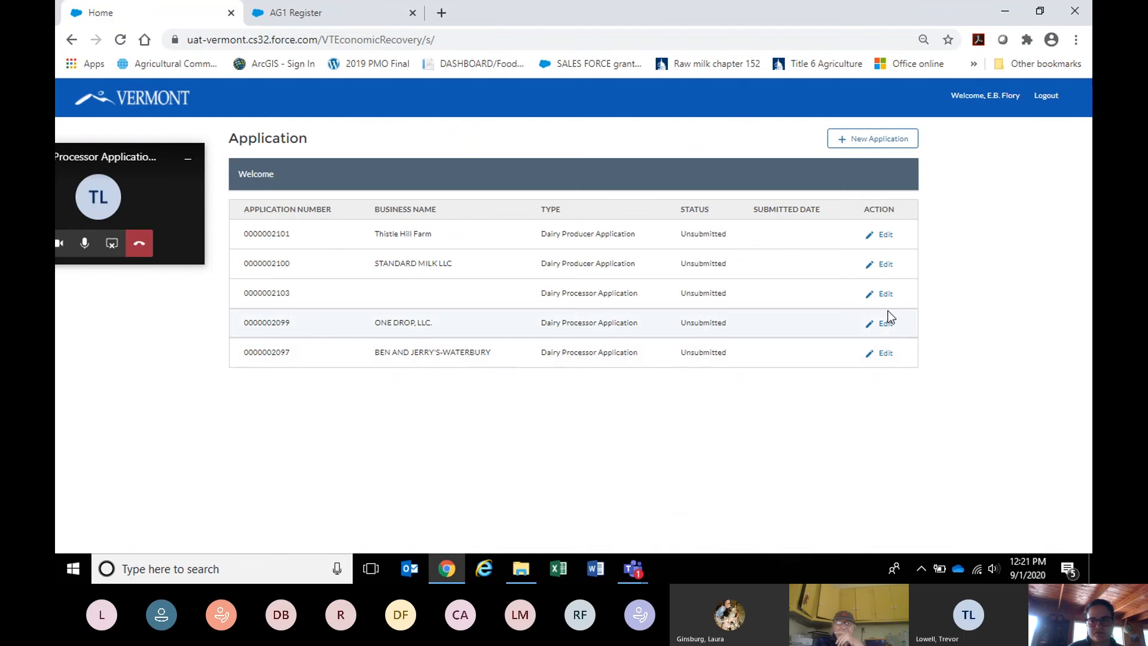
left_click(886, 326)
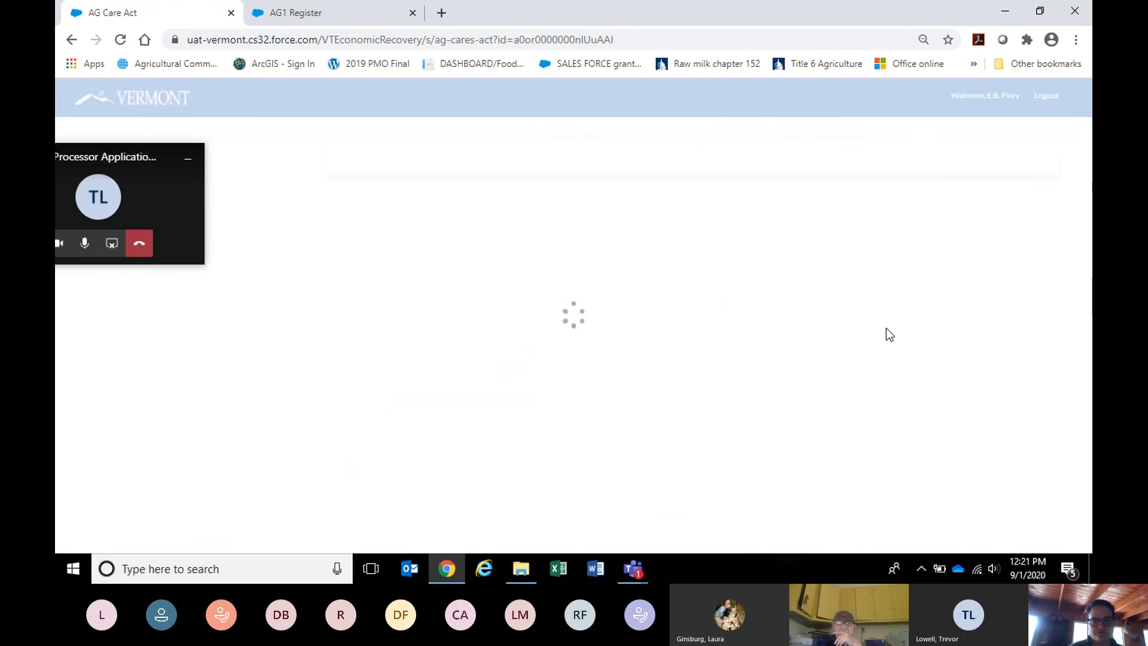
Confirm with Yes that One Drop's applicant information is correct, then advance to Processor Eligibility.
left_click_drag(1081, 267, 1079, 557)
left_click(342, 460)
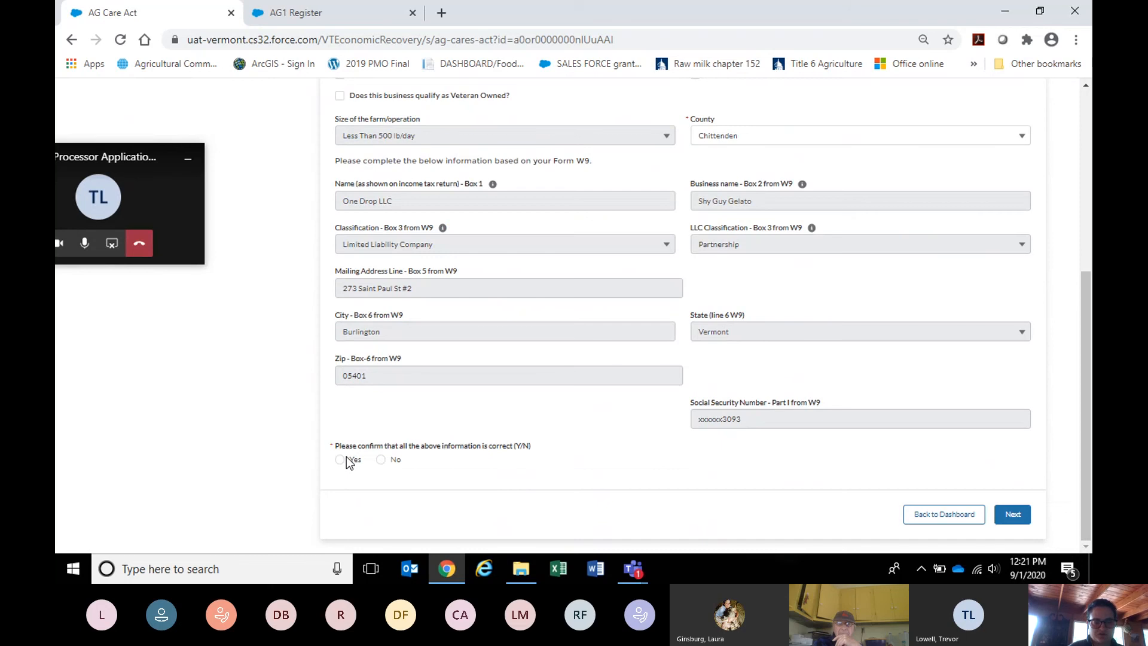
left_click(1015, 515)
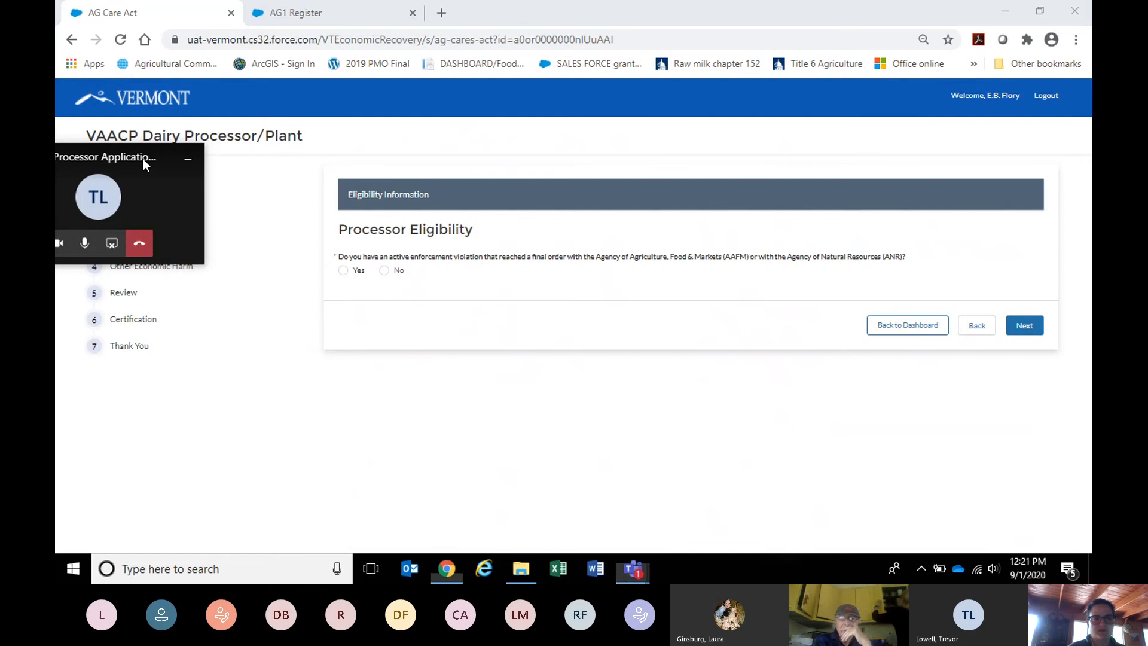
Answer the six eligibility questions No, No, Yes, Yes, No, Yes, correcting the first from Yes.
left_click_drag(144, 159, 193, 378)
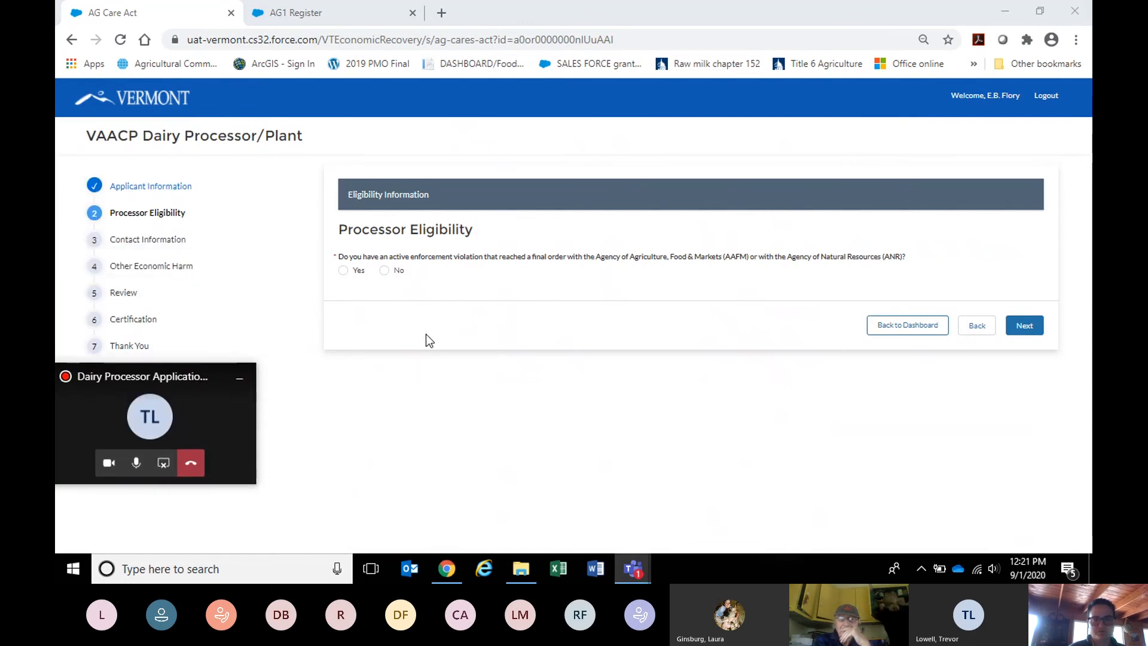
left_click(344, 271)
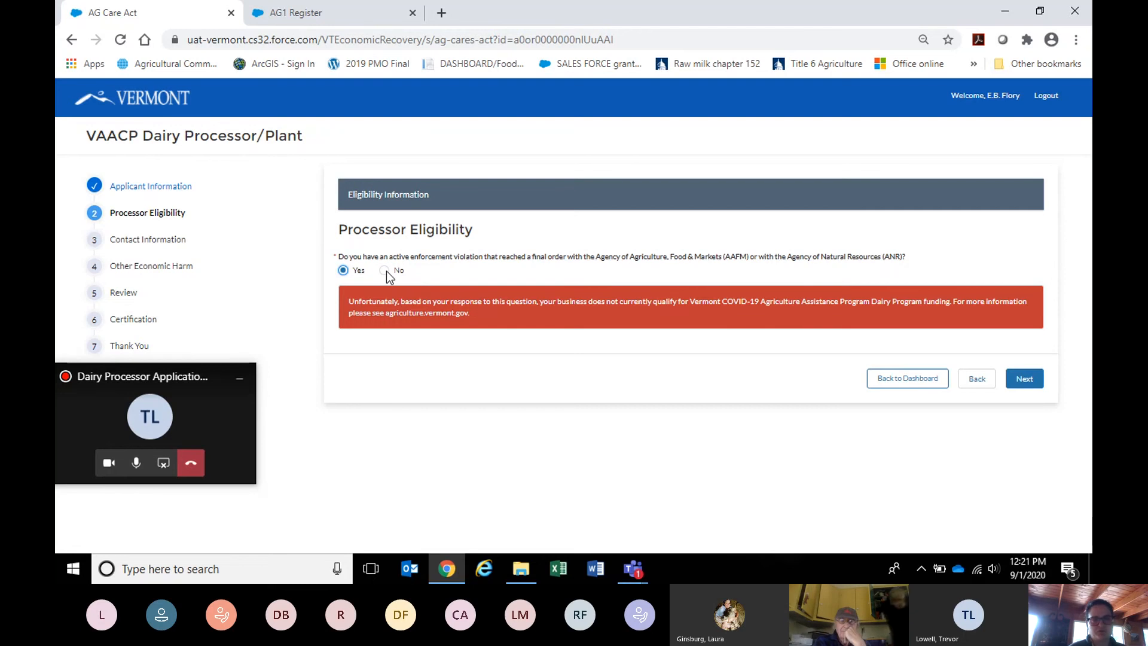
left_click(384, 270)
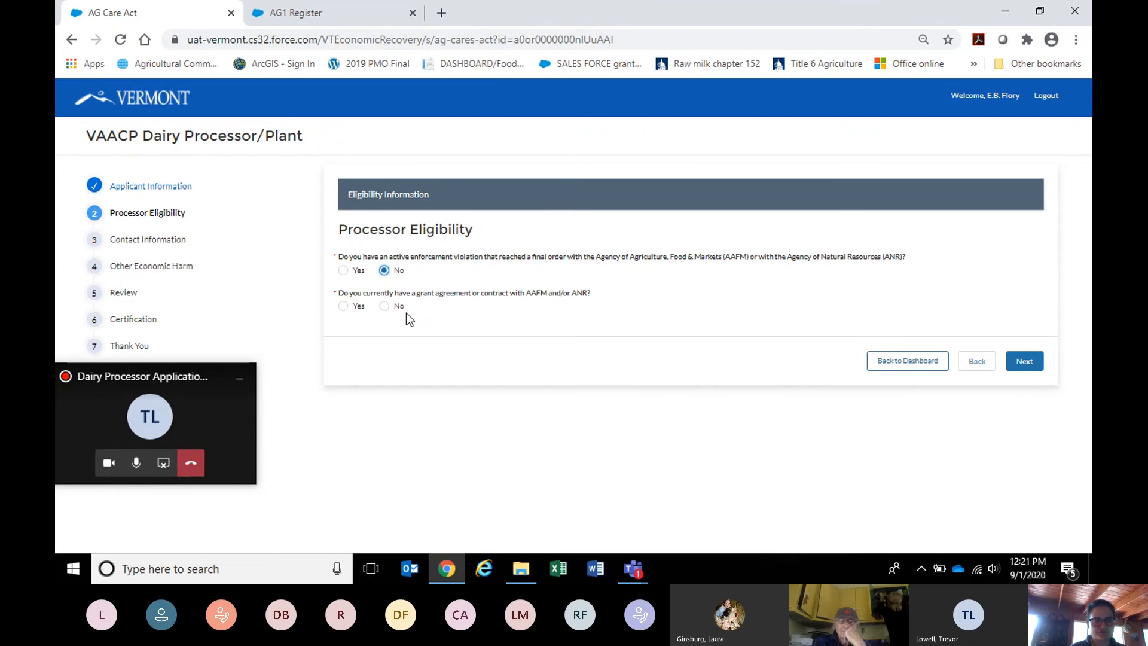
left_click(383, 307)
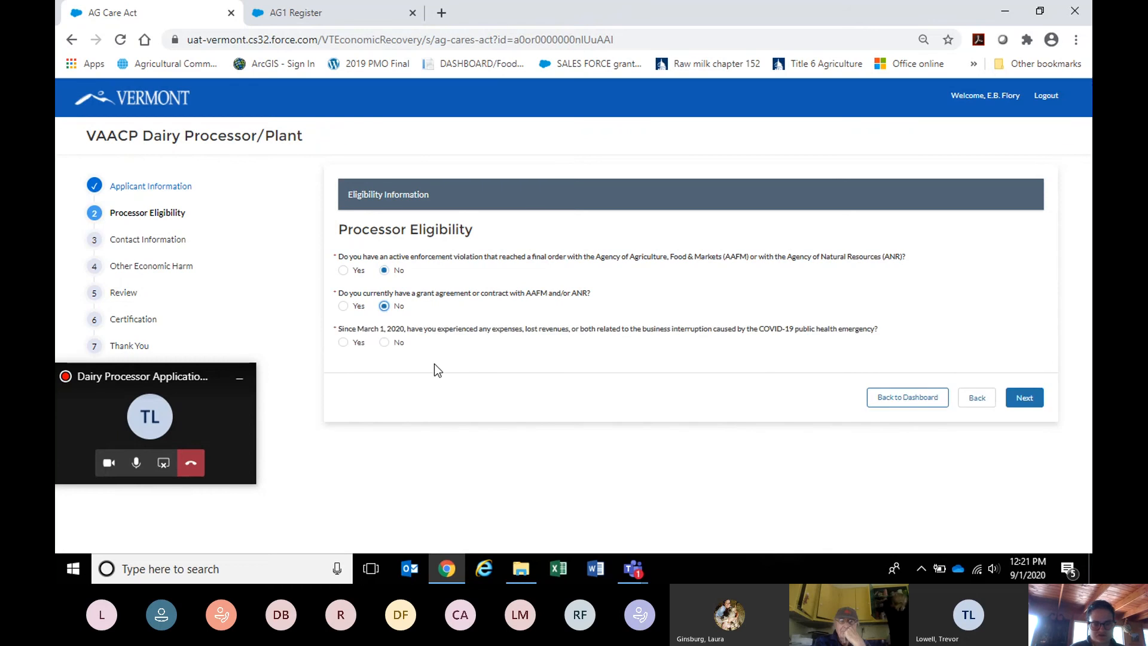
left_click(341, 344)
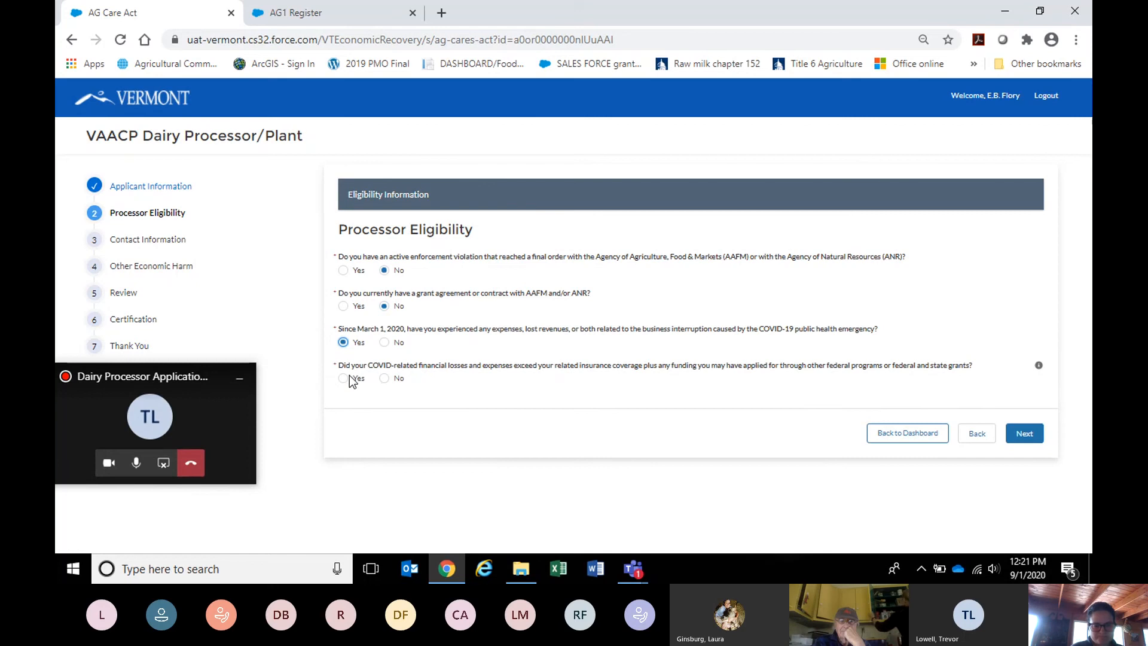
left_click(344, 378)
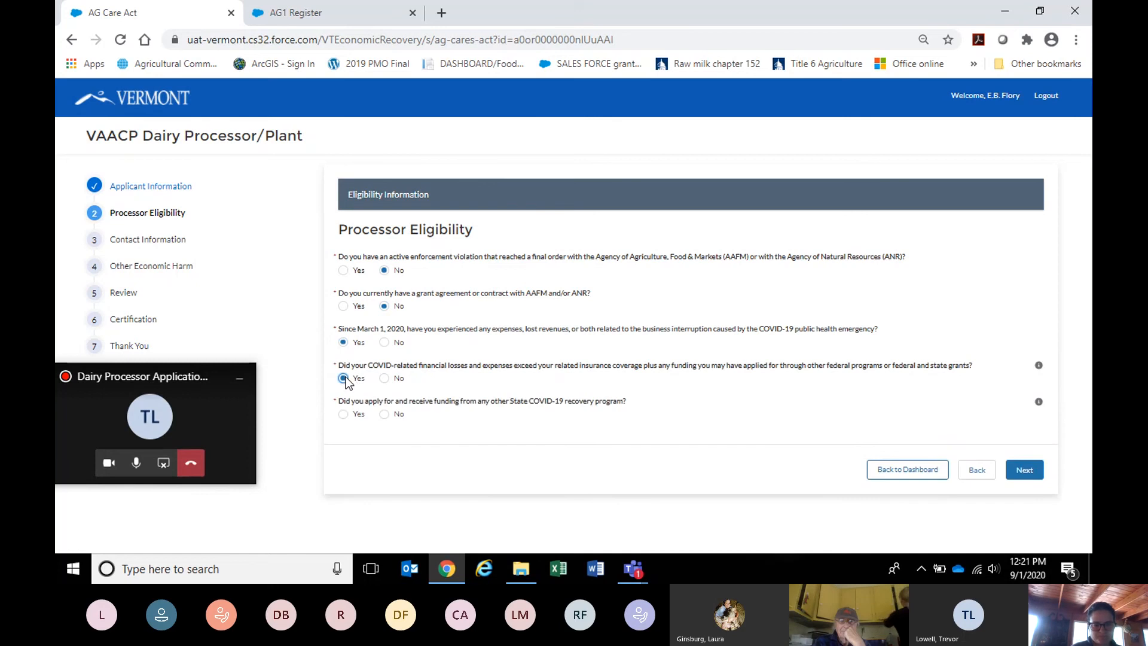
left_click(383, 415)
left_click(342, 451)
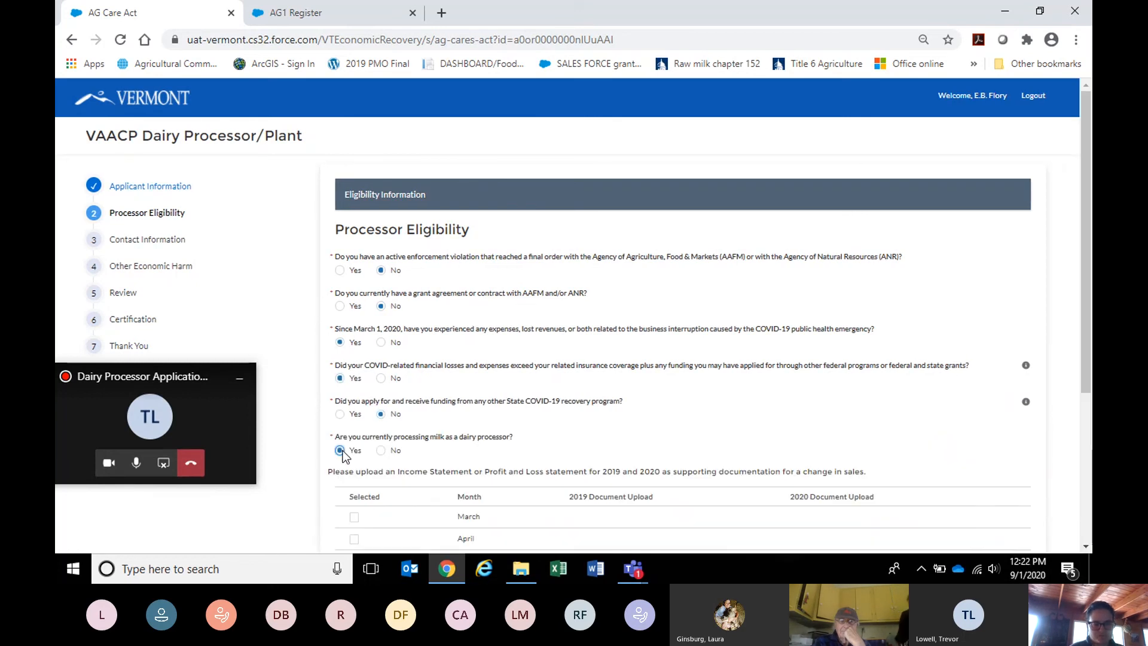
scroll(587, 436, "down", 1)
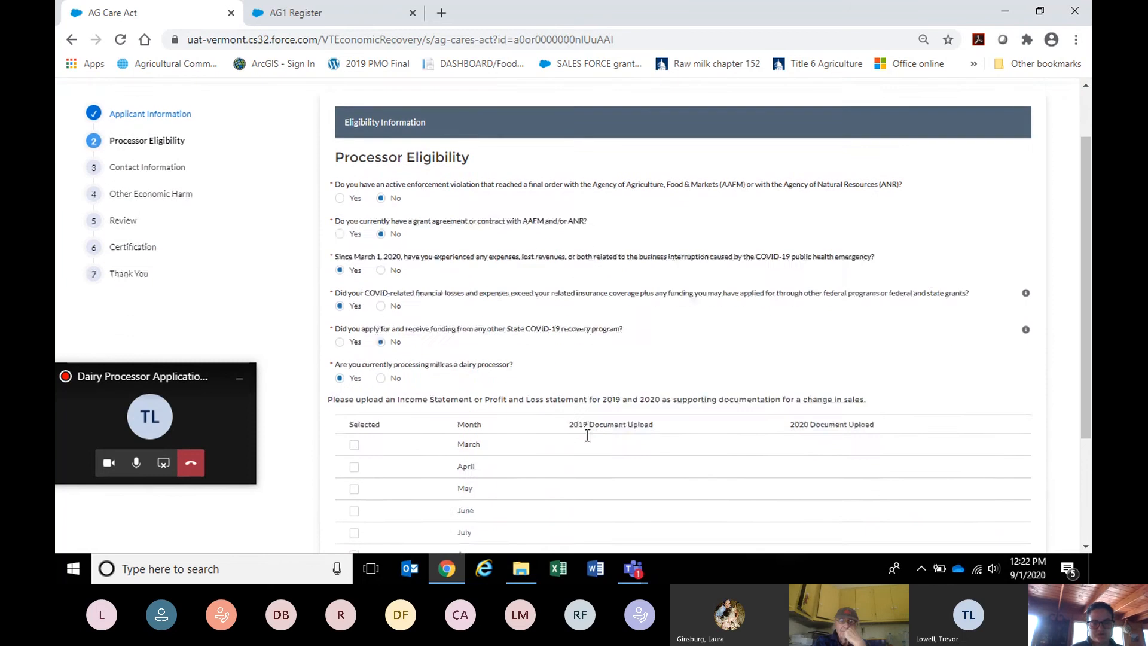
Tick April in the monthly income-statement table to show its 2019 and 2020 upload slots.
scroll(588, 435, "down", 1)
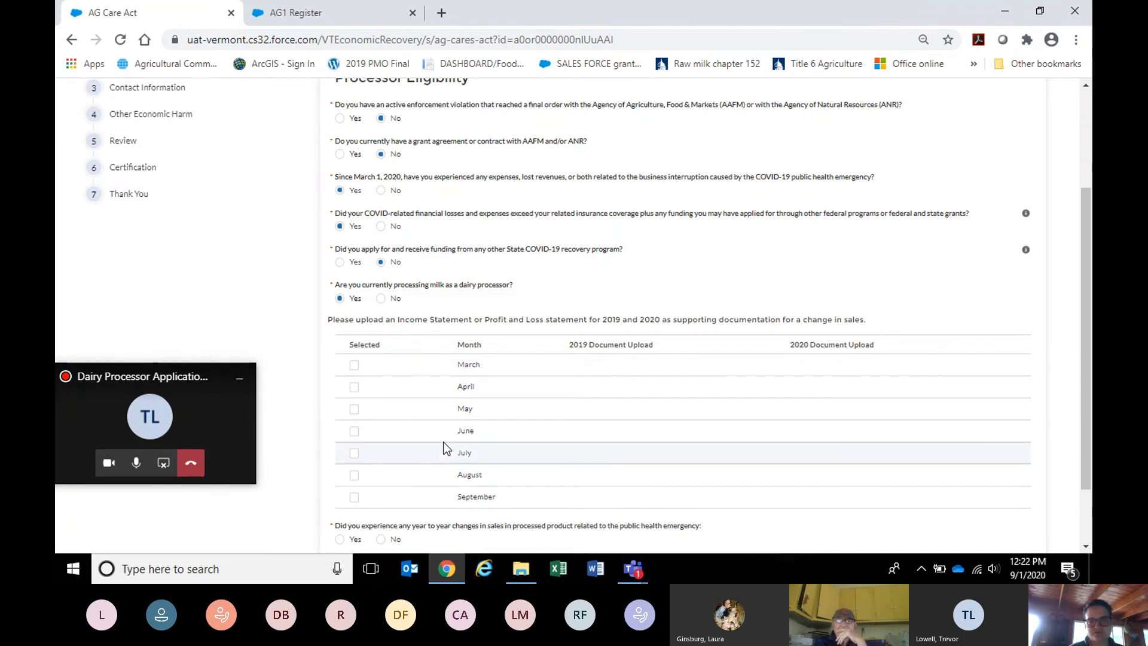
left_click_drag(1086, 351, 1086, 379)
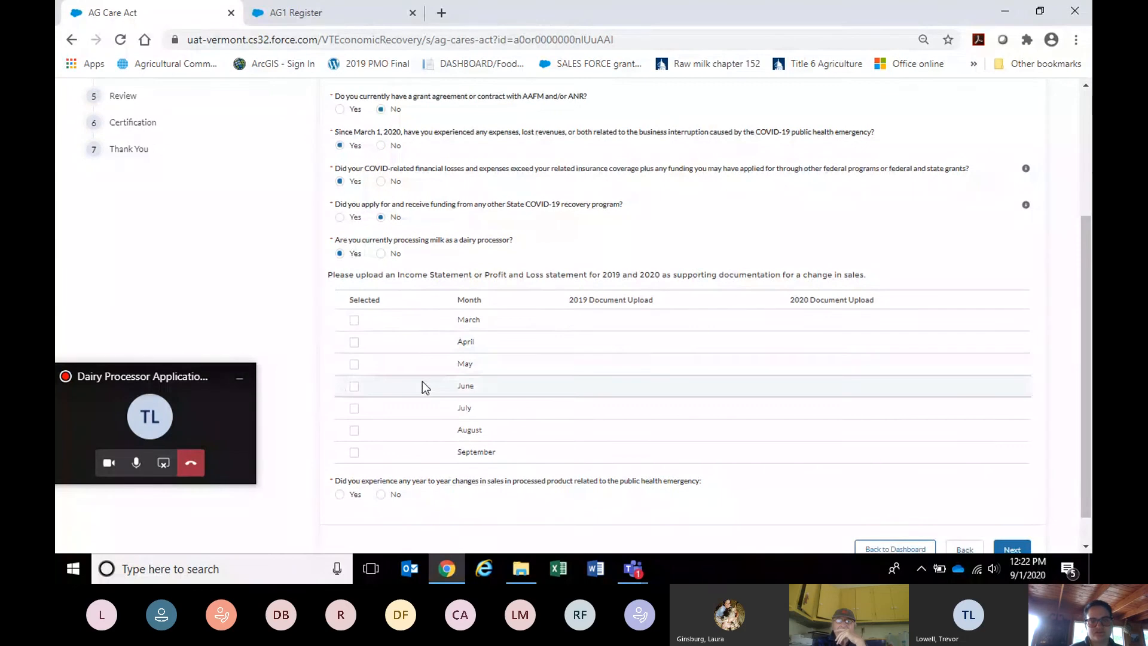
left_click(355, 342)
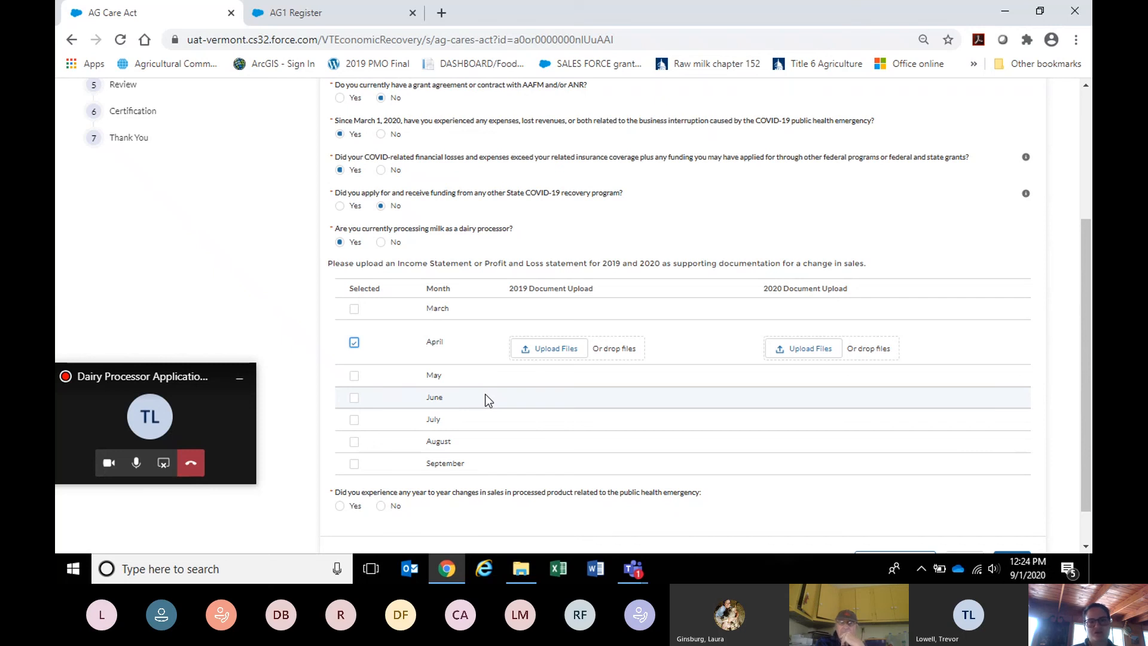
Upload the e-mail template from the COVID folder as April's 2019 document.
left_click(552, 350)
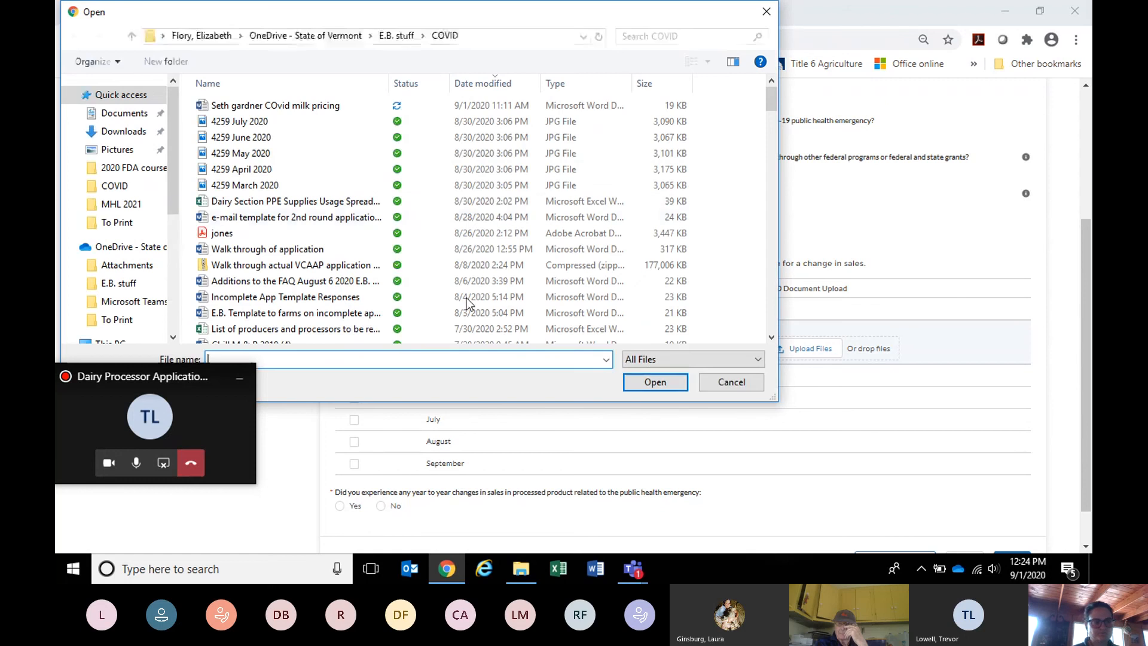
left_click(145, 181)
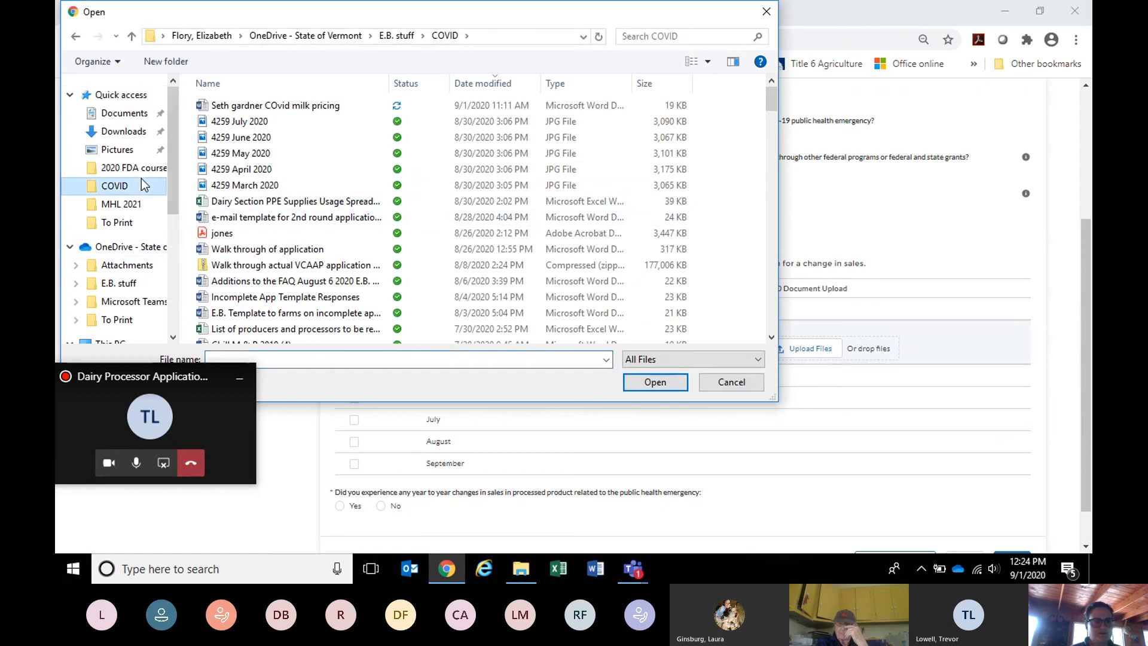
left_click(270, 216)
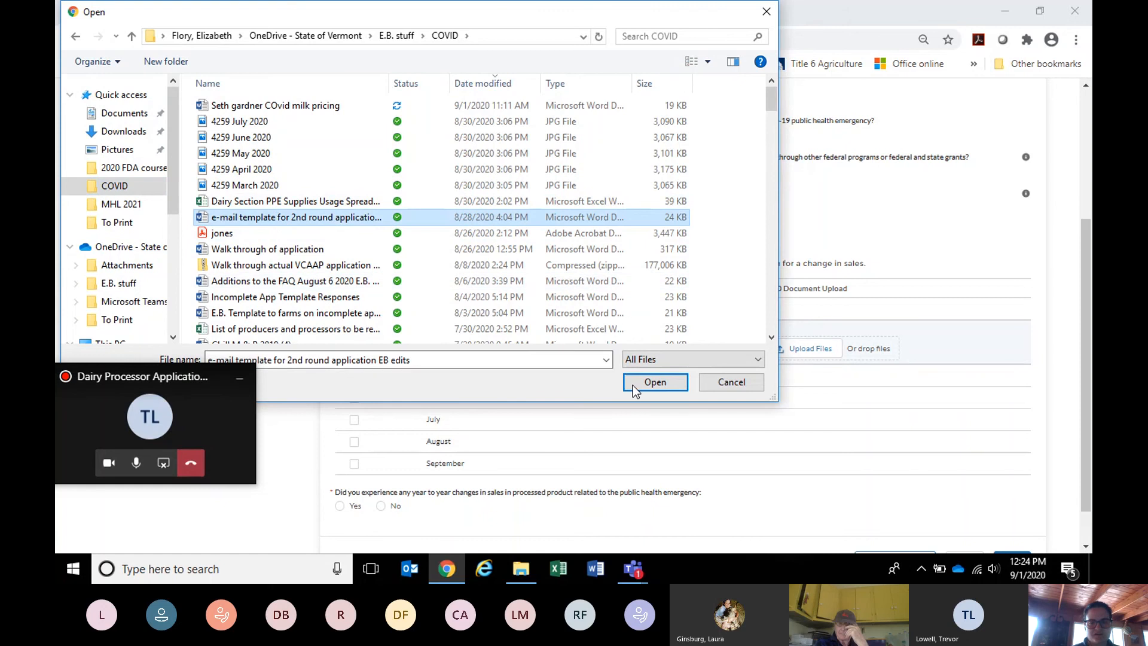
left_click(645, 383)
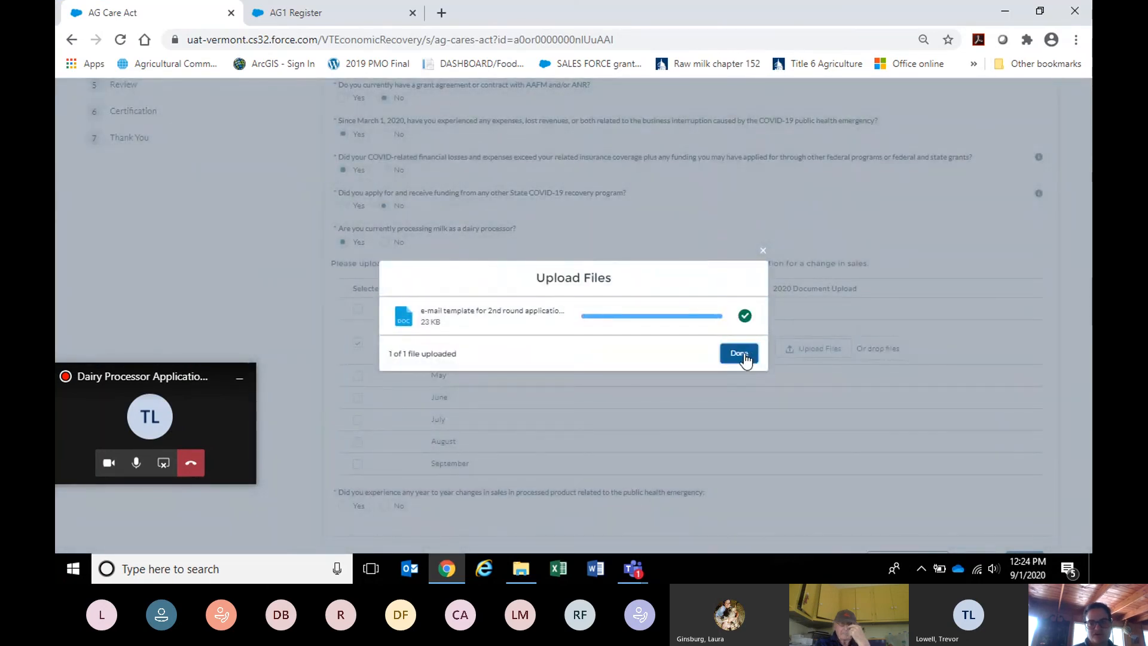
left_click(743, 354)
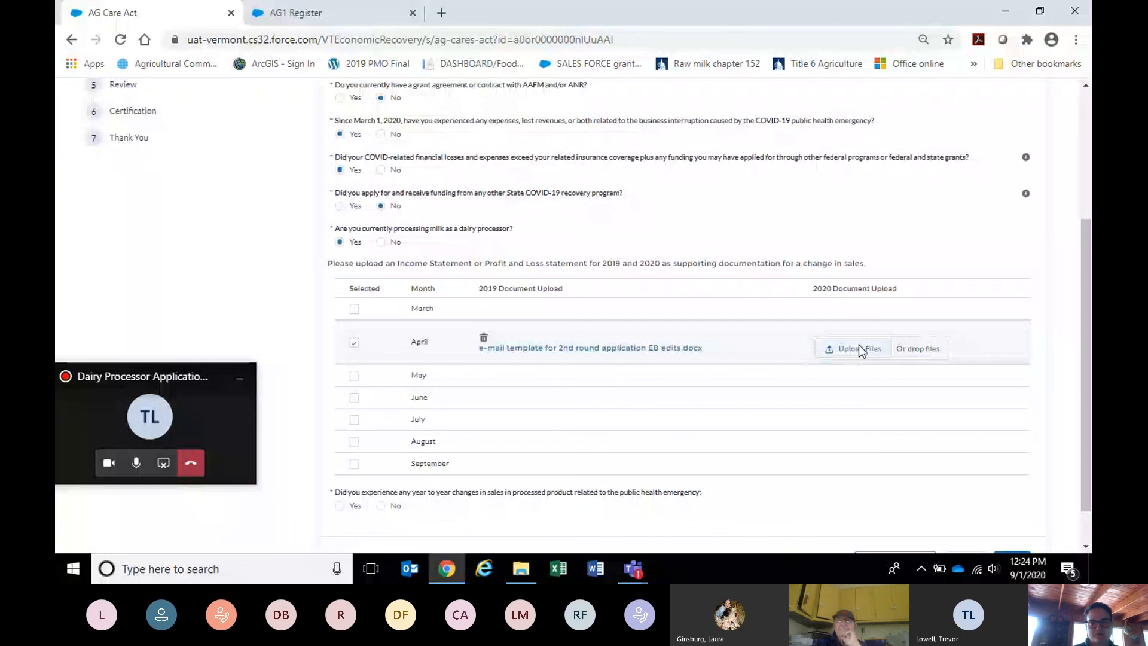
Upload the Dairy Section PPE Supplies spreadsheet as April's 2020 document.
left_click(860, 349)
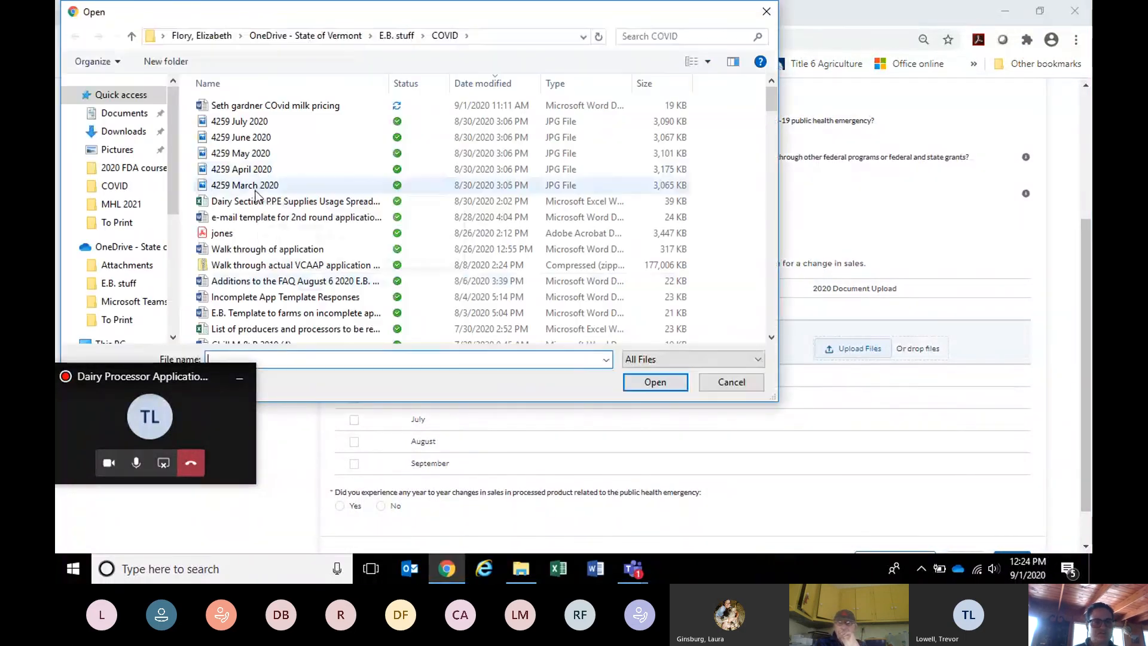
left_click(257, 200)
left_click(642, 382)
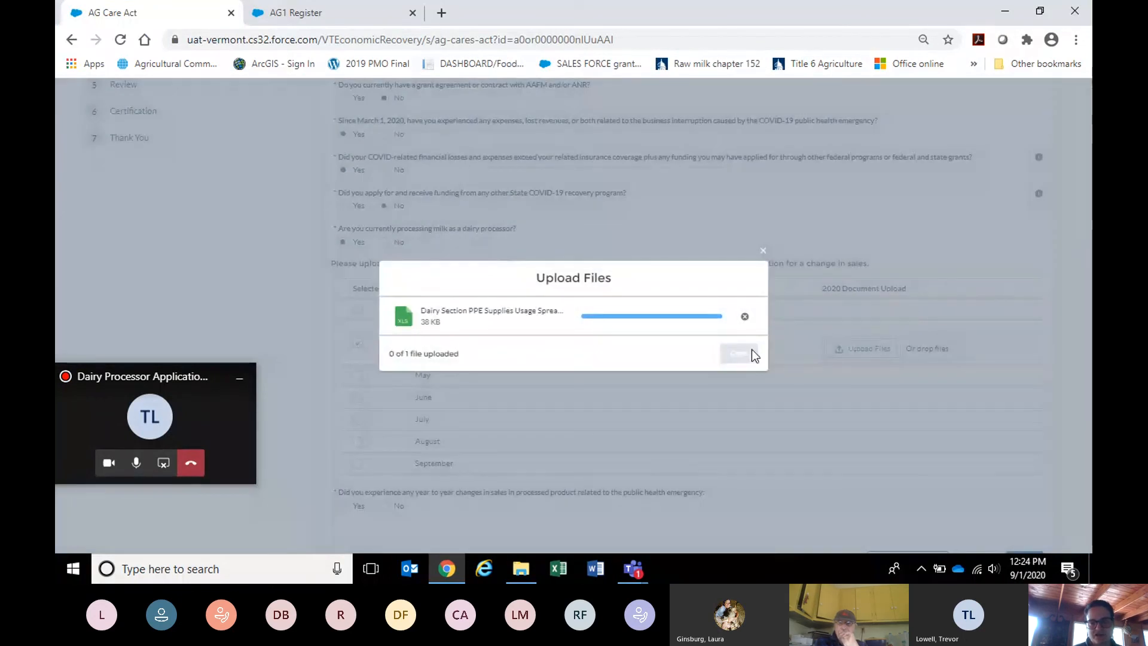
left_click(742, 352)
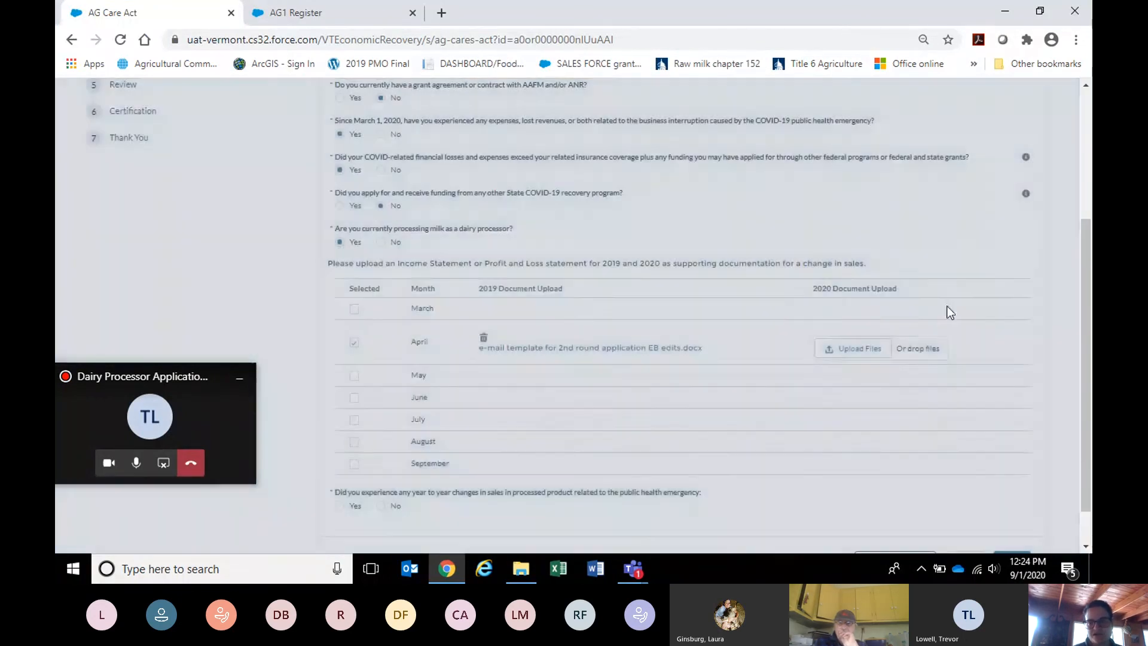
scroll(1085, 275, "down", 1)
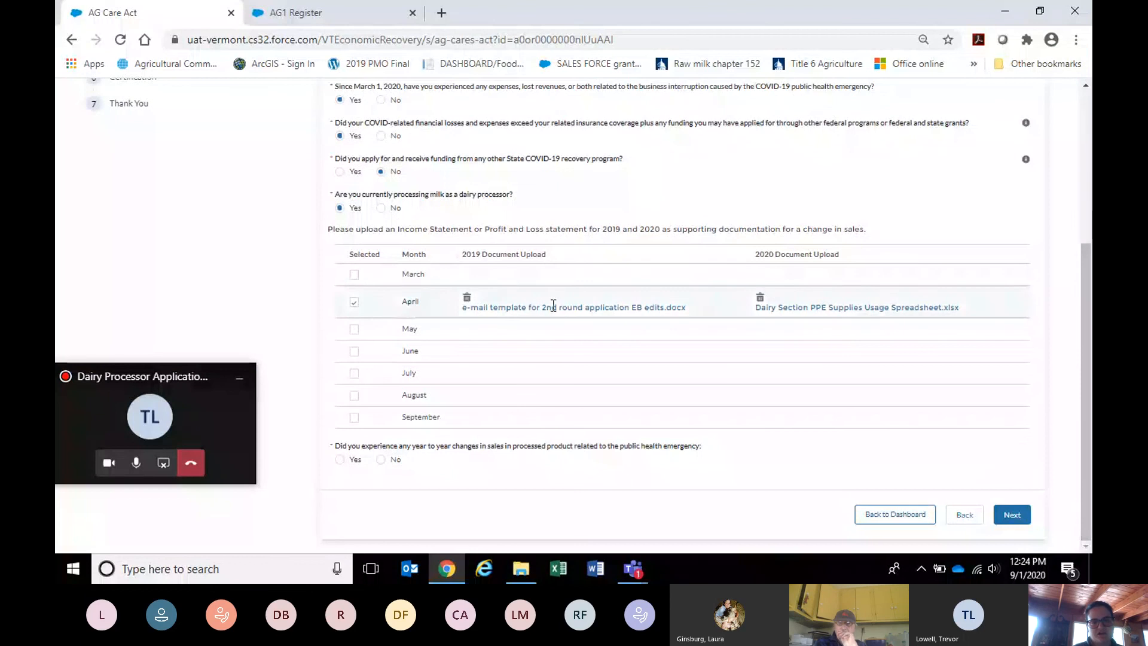
left_click(355, 330)
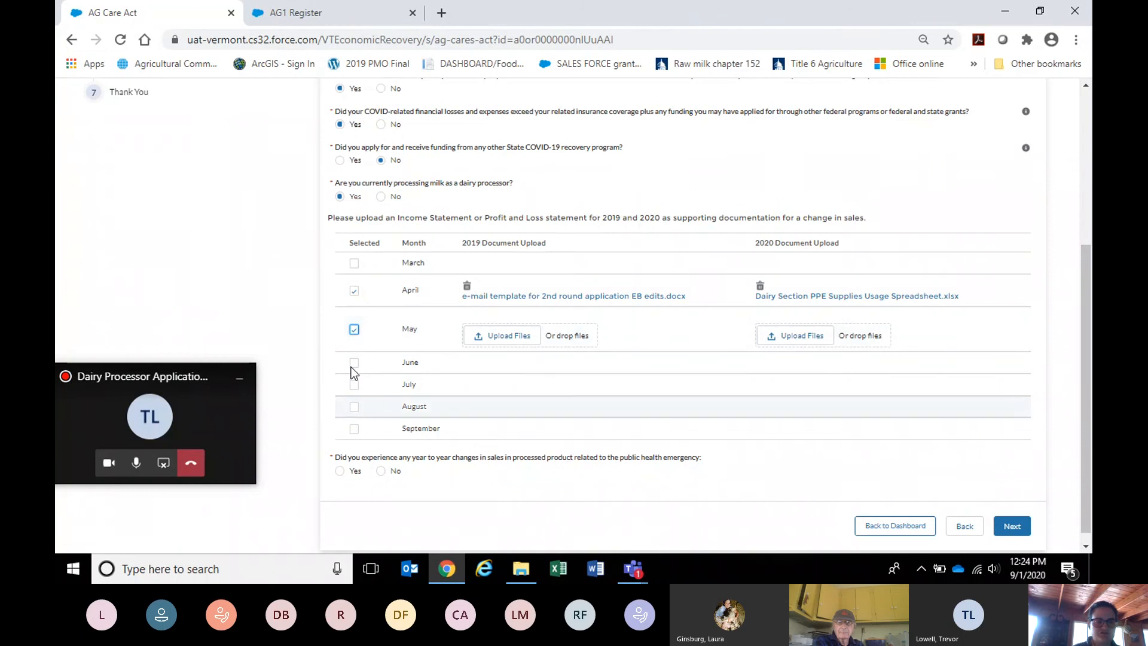
left_click(354, 329)
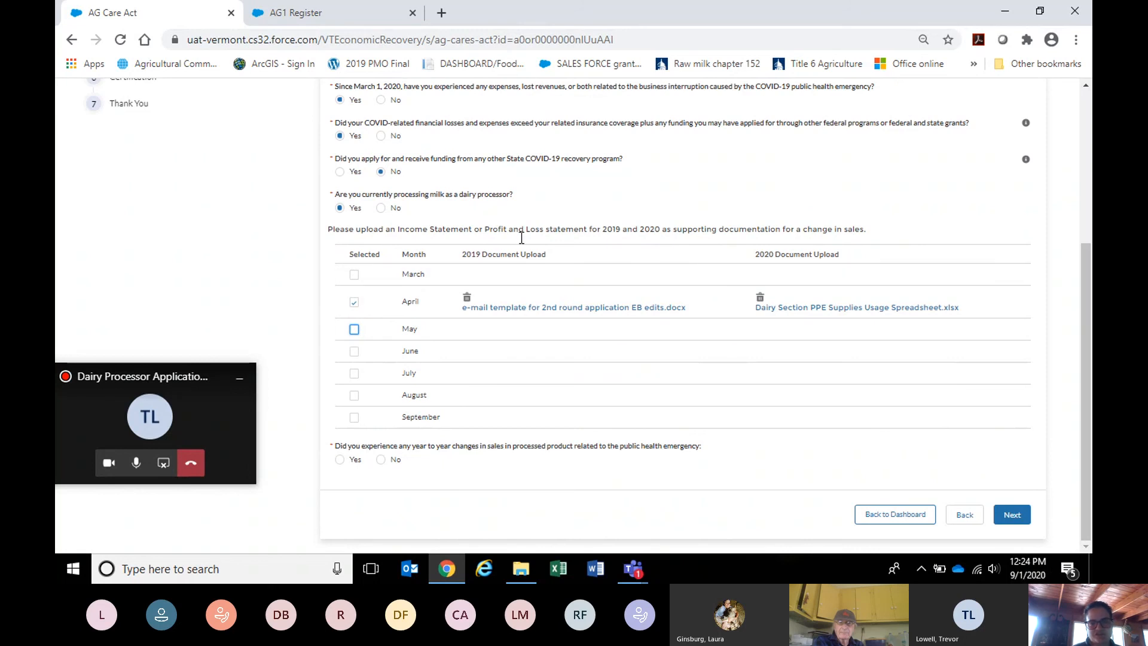
Answer Yes to the year-to-year sales change and include April and May.
left_click(339, 459)
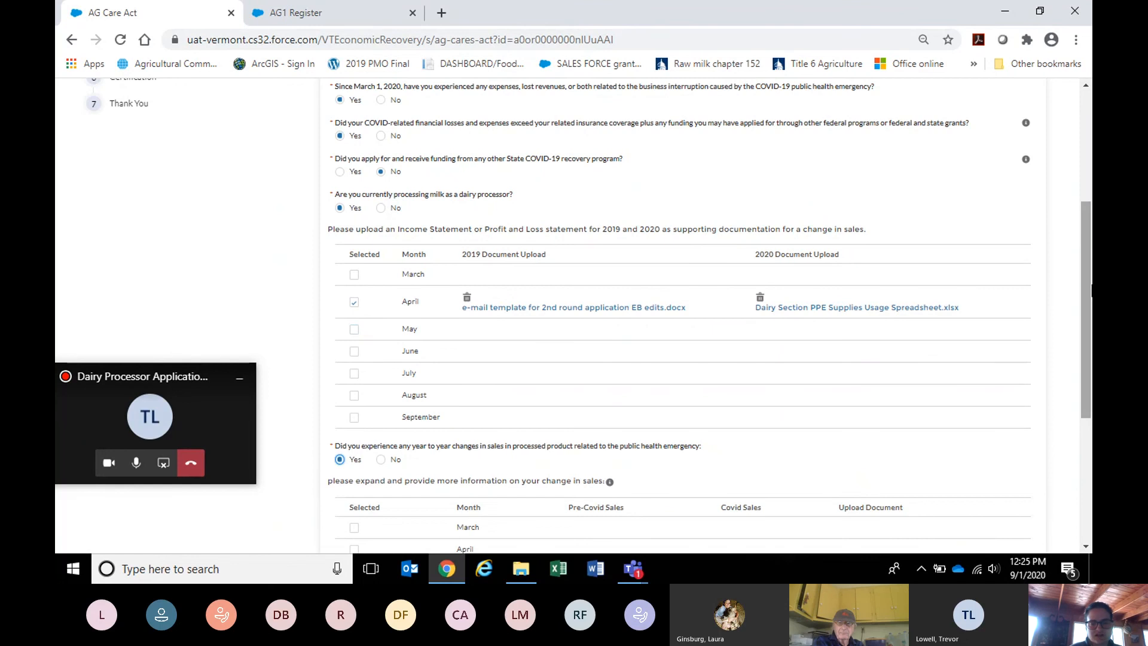
left_click_drag(1088, 311, 1085, 398)
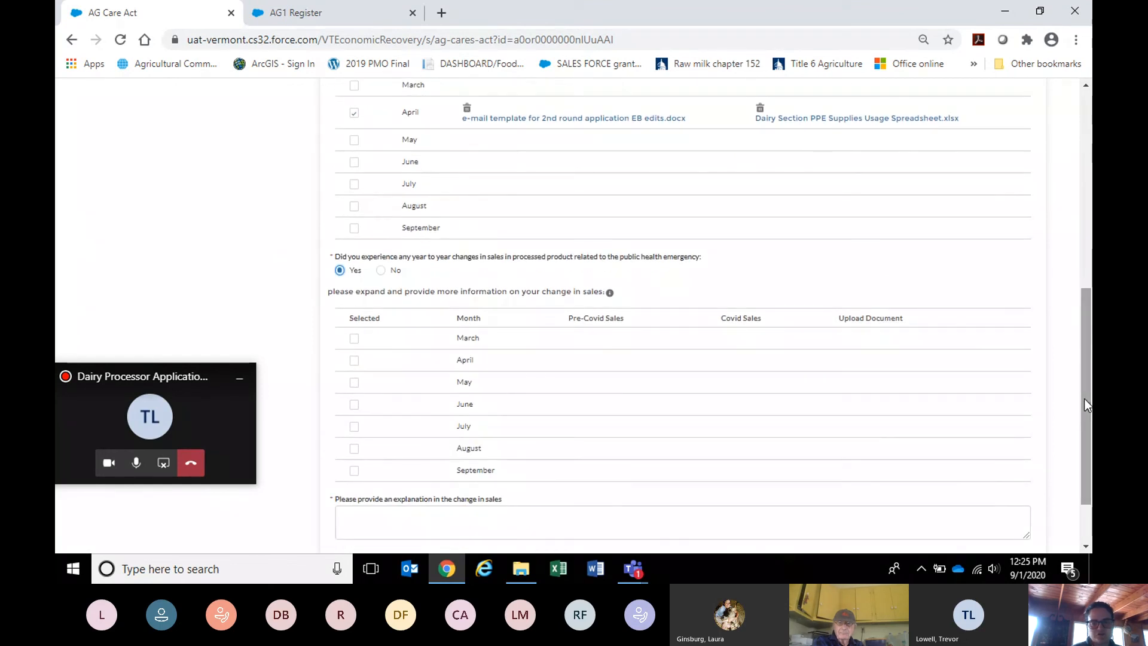
left_click(357, 360)
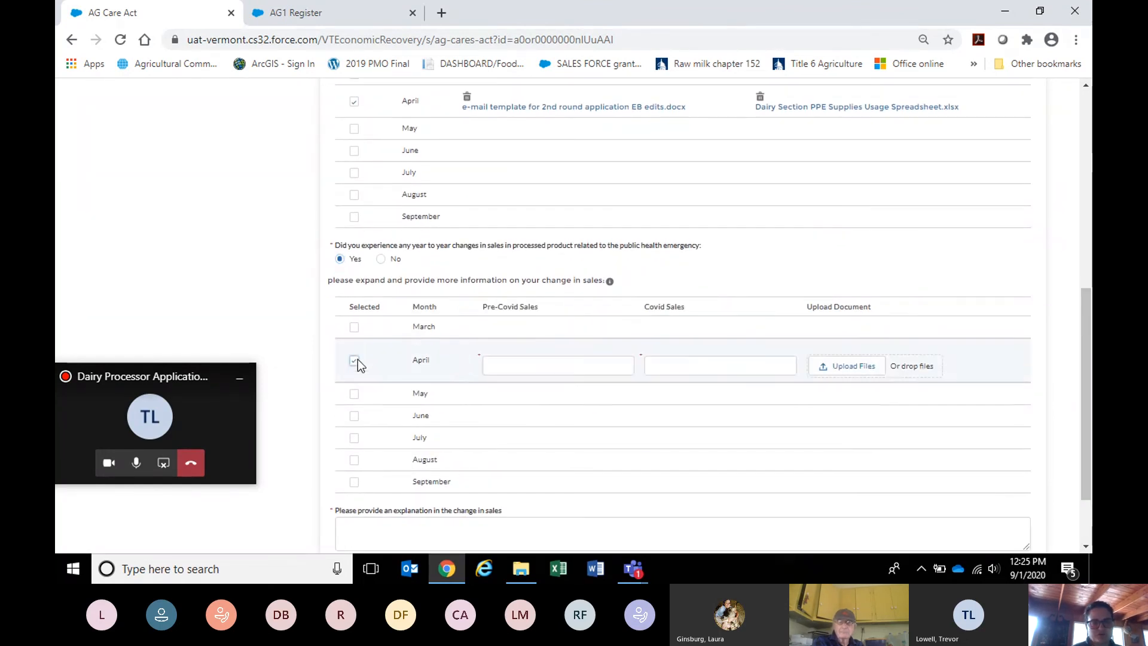
left_click(357, 390)
Enter April sales $50,000 pre-Covid vs $15,000, and May $30,000 vs $0.00.
left_click(549, 353)
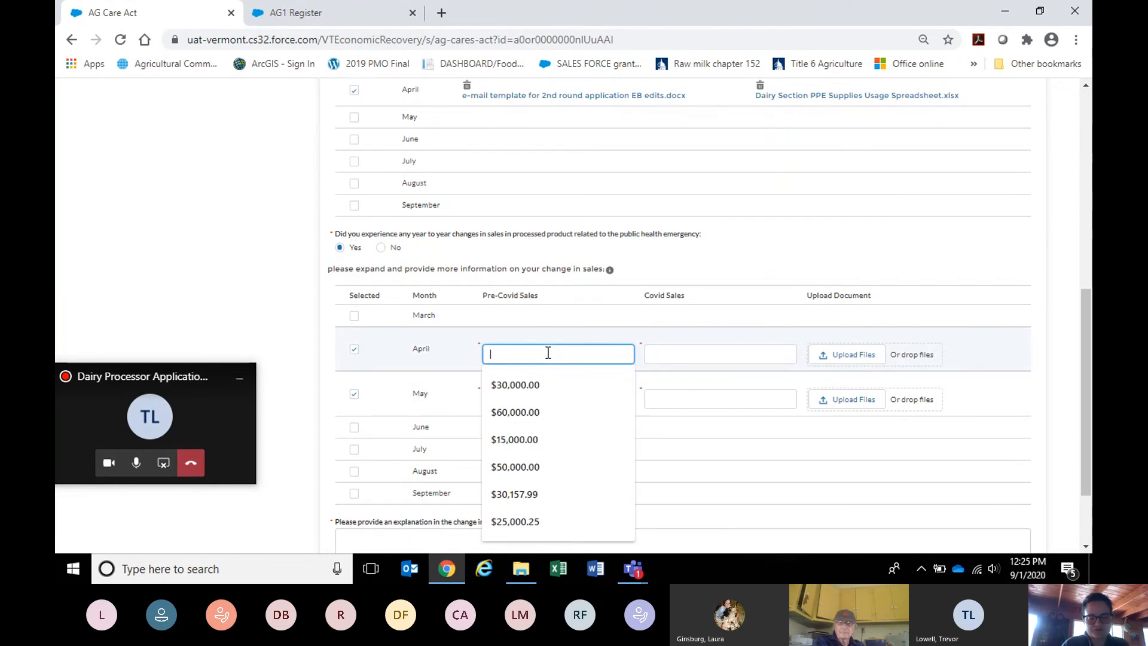
type("50,")
type("0000")
key("Tab")
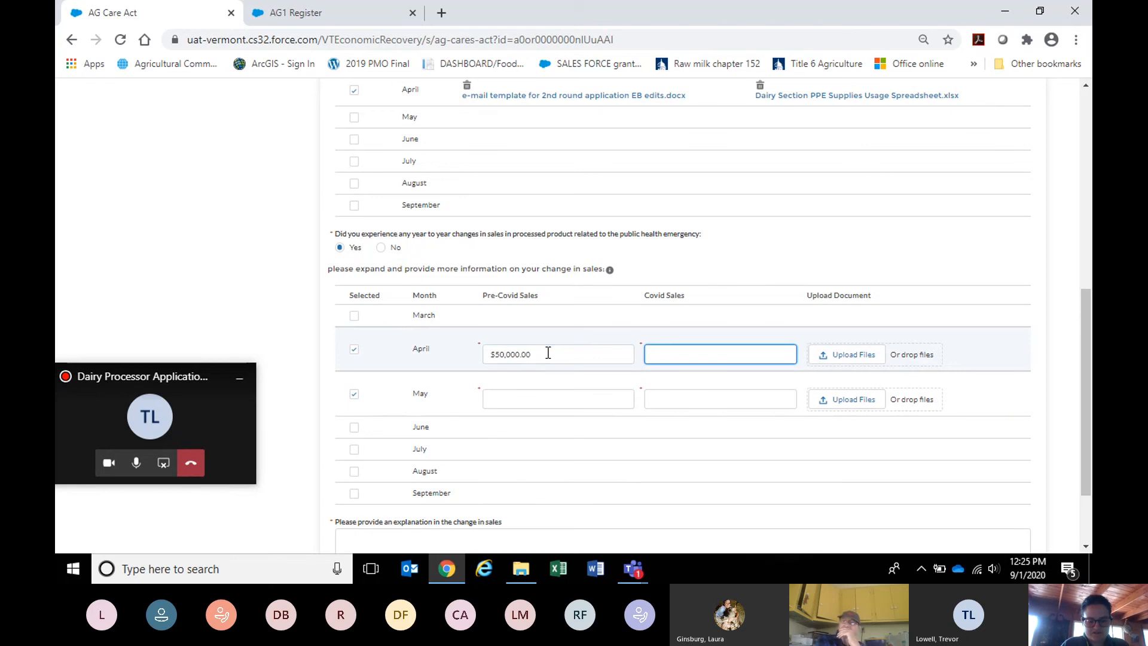
type("15,")
type("000")
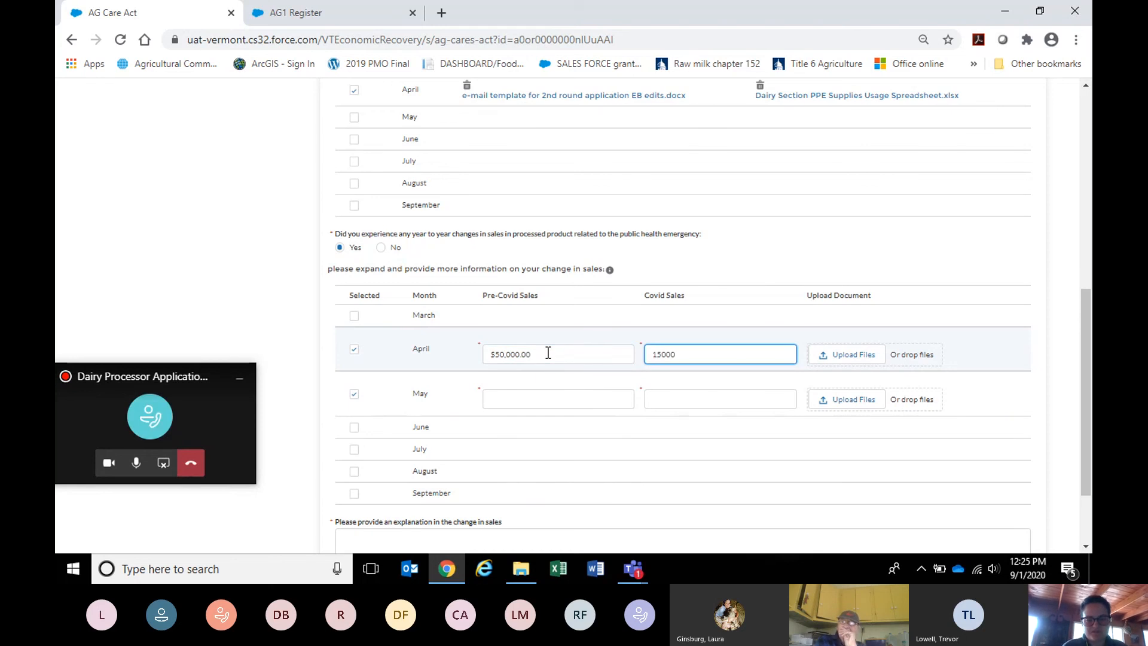
left_click(540, 399)
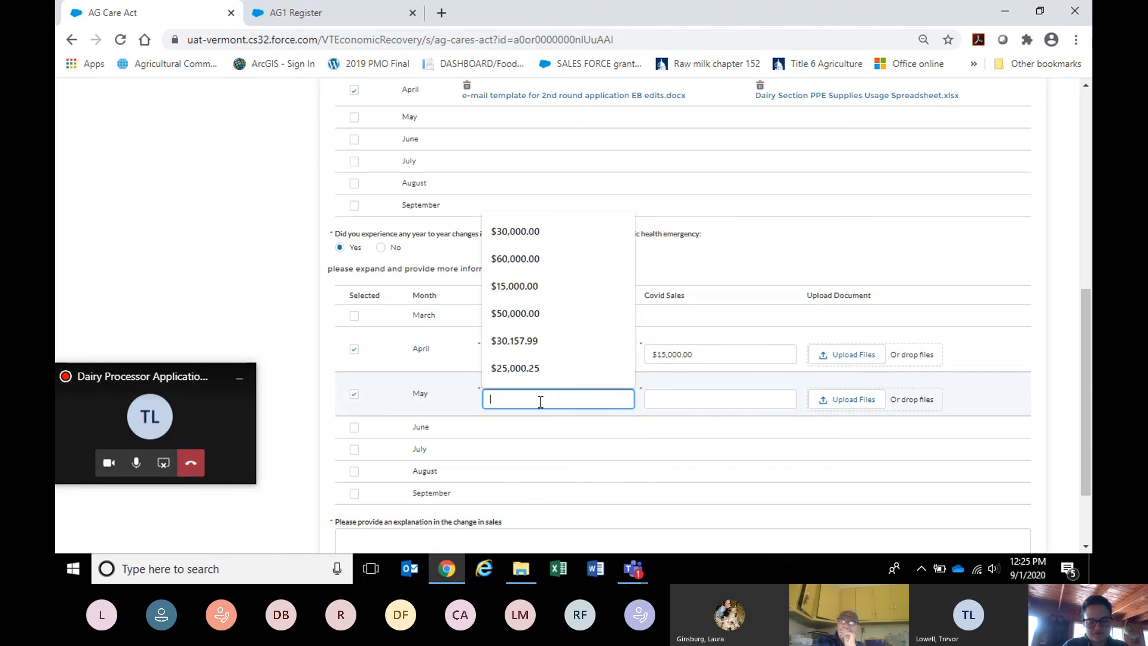
type("30")
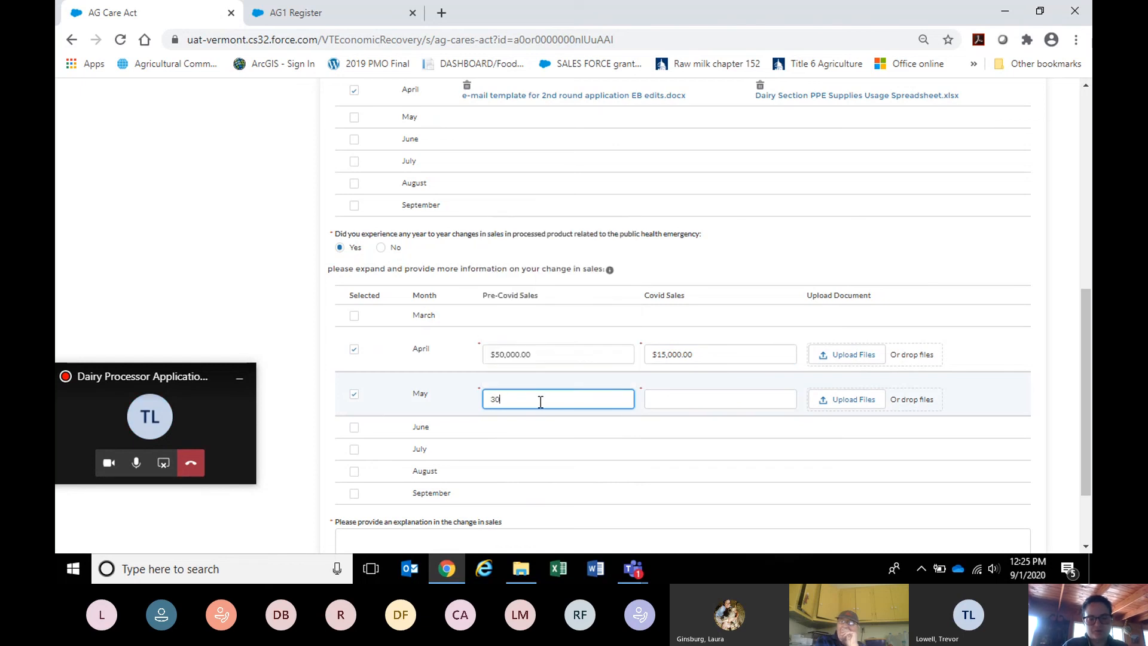
type(",000")
key("Tab")
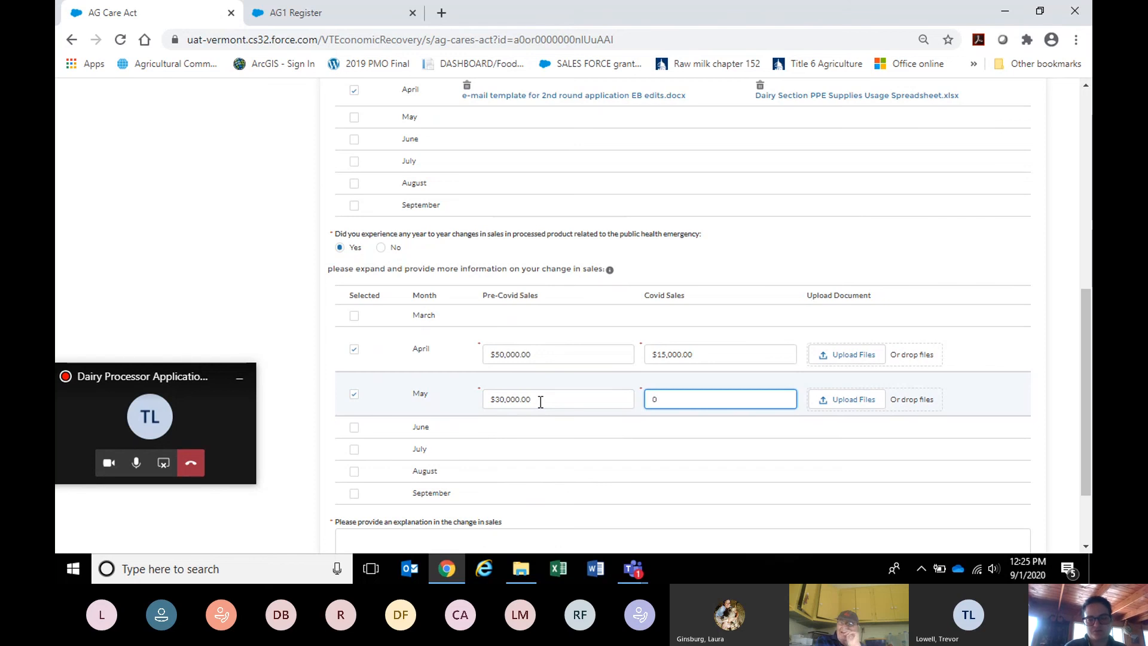
left_click(1013, 392)
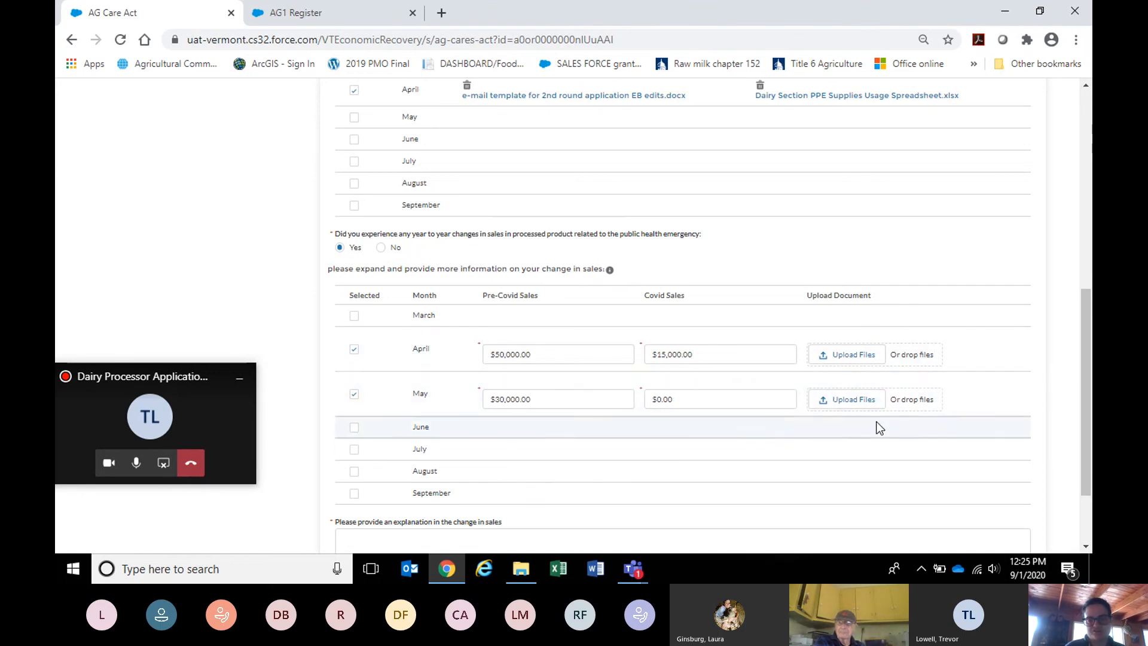
Attach 'E.B. Template to farms on incomplete applications.docx' as April's supporting document.
left_click(848, 355)
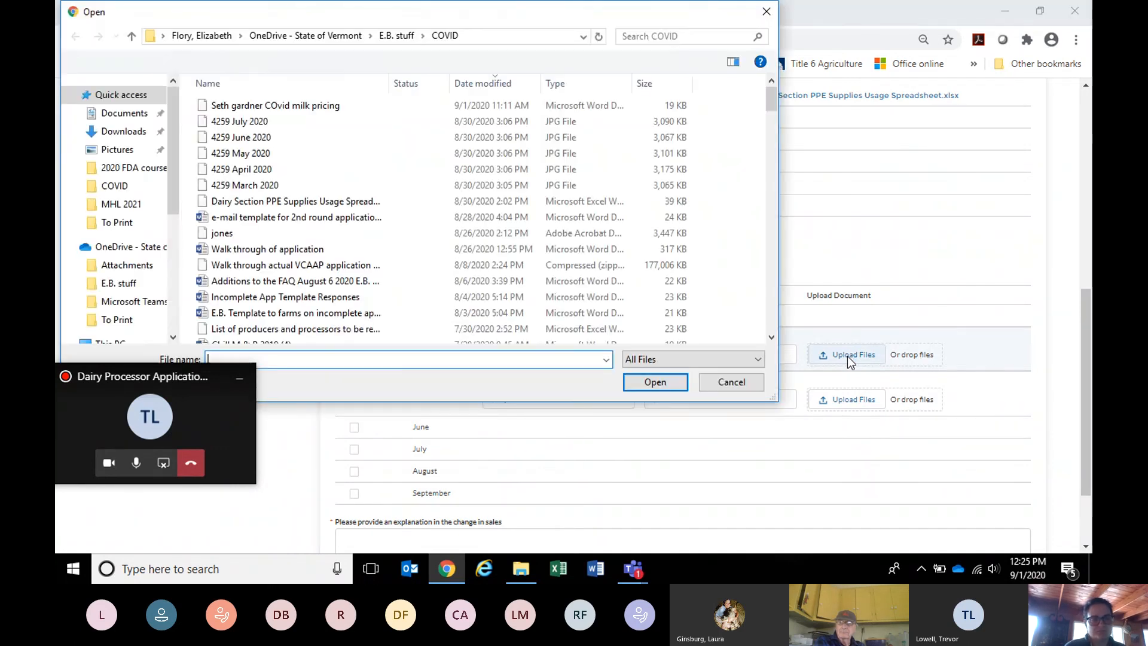
left_click(263, 314)
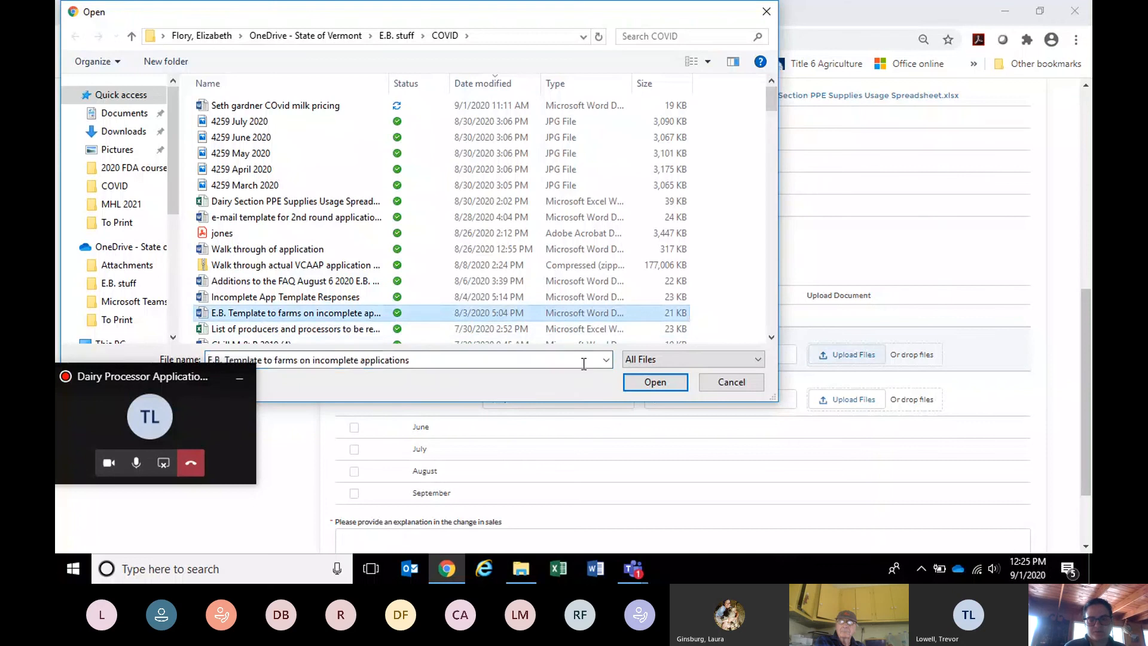
left_click(651, 383)
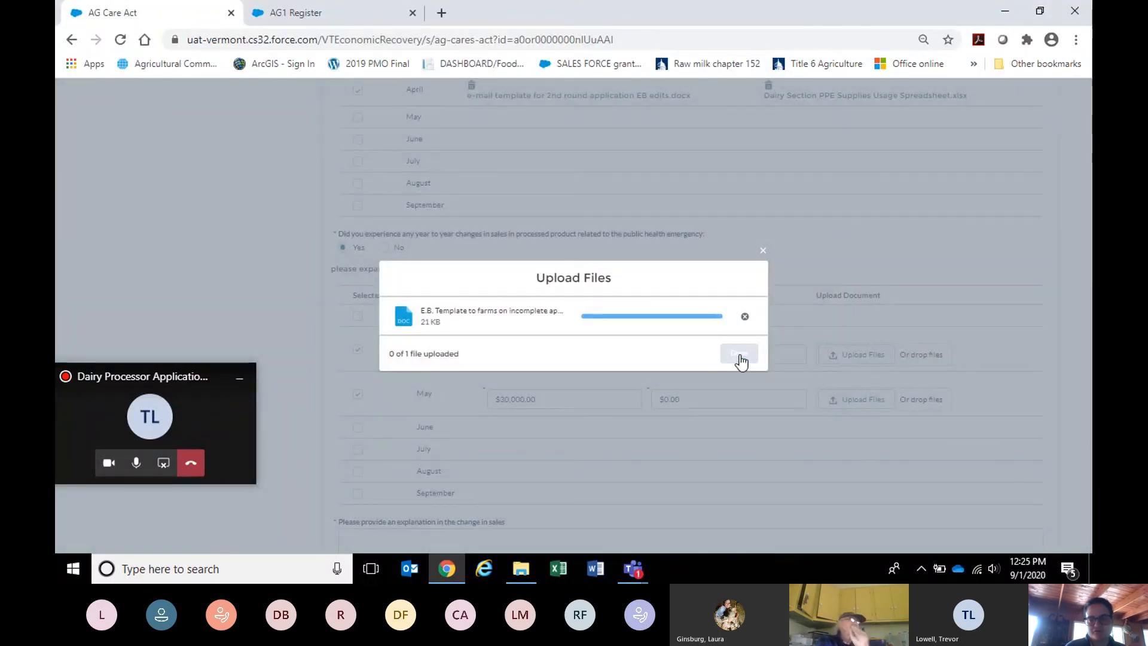
left_click(741, 355)
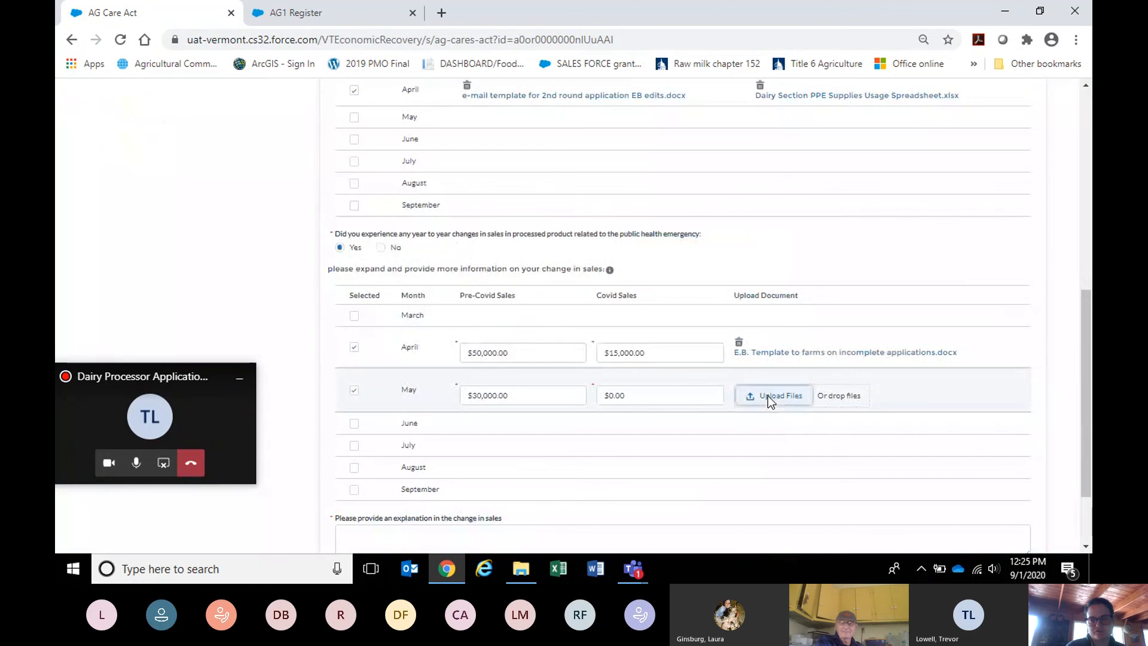
Attach 'Incomplete App Template Responses.docx' as May's supporting document.
left_click(768, 395)
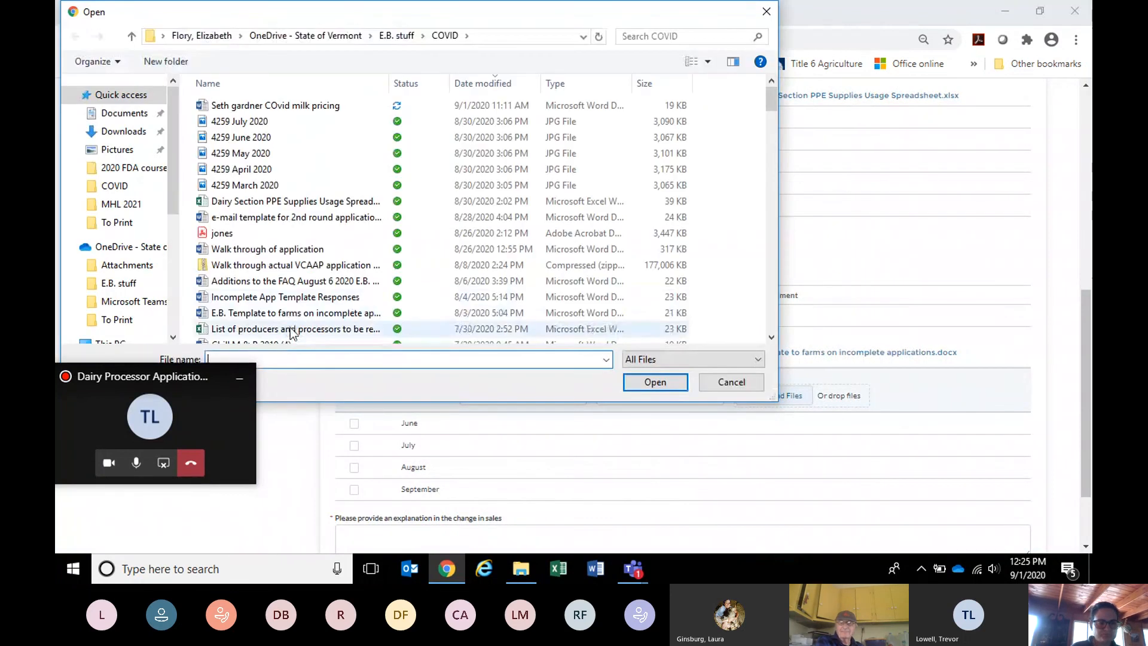
left_click(290, 298)
left_click(655, 382)
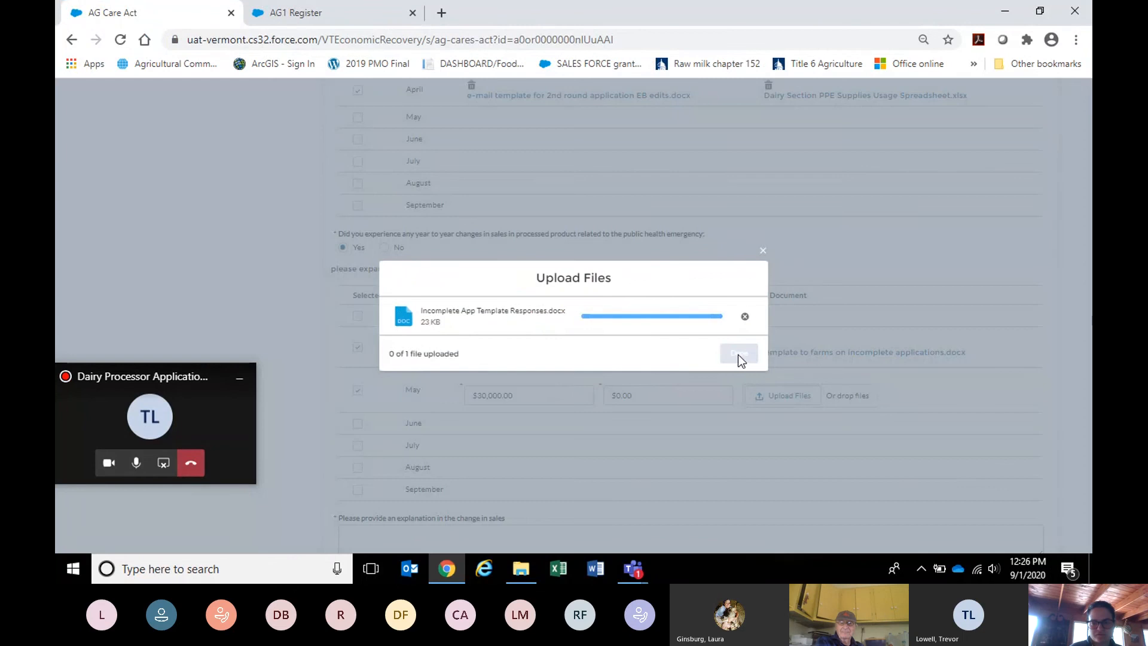
left_click(741, 353)
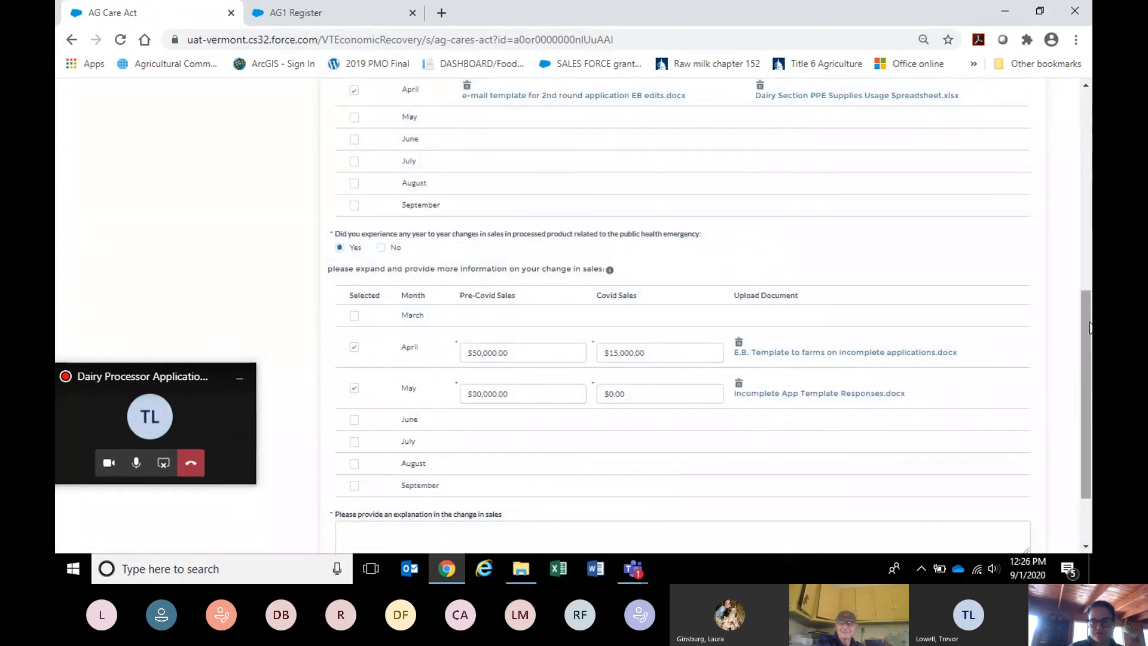
scroll(1089, 327, "down", 2)
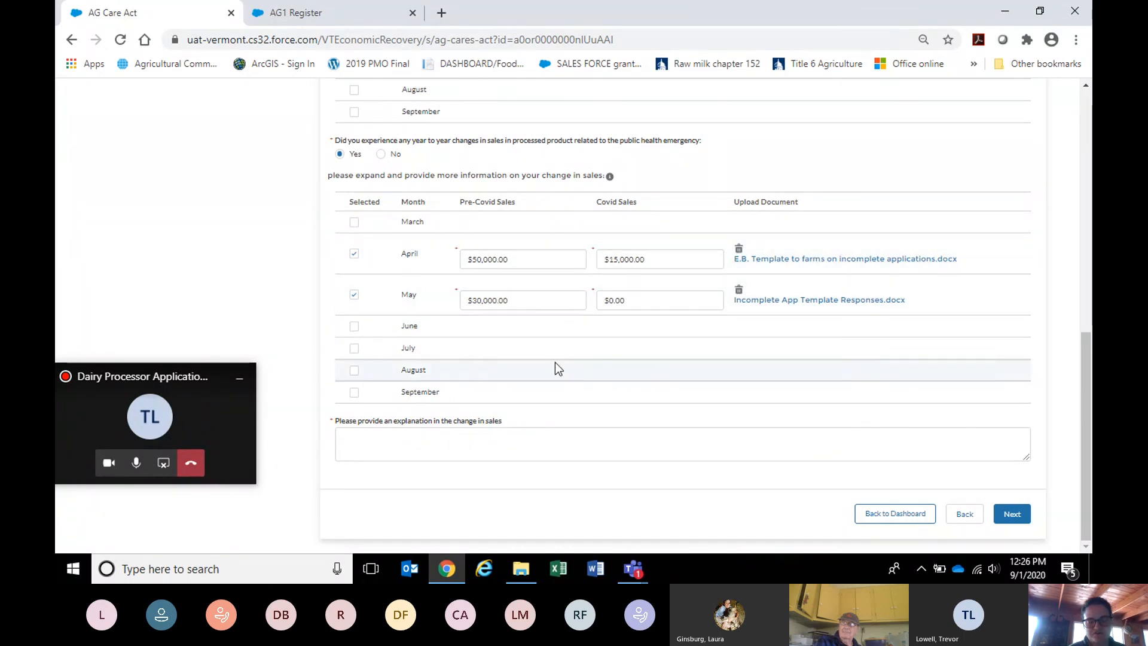
Explain the sales change: 'Due to covid-19 lost farmers market in May 2020' plus lost restaurant sales other months.
left_click(431, 437)
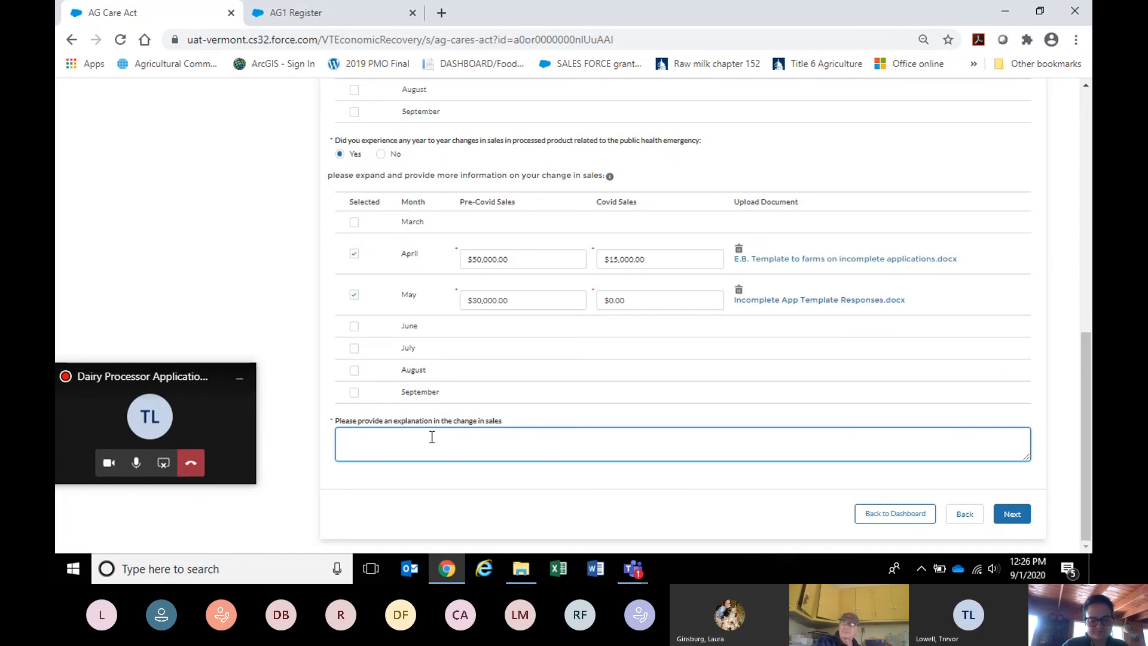
type("due to co")
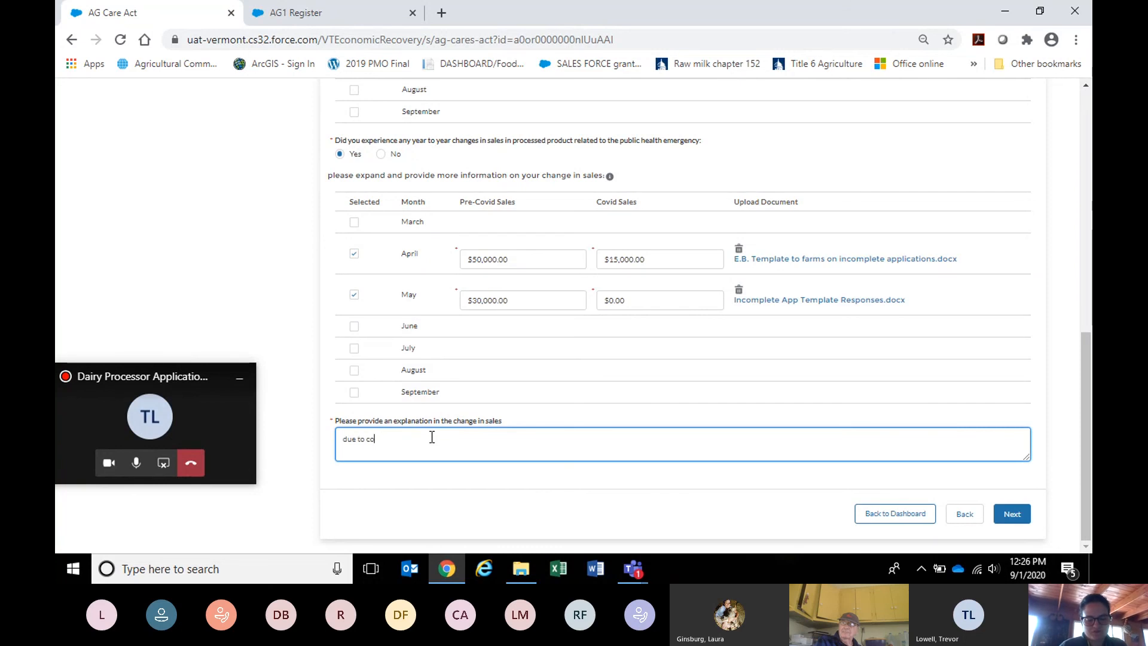
type("vid-19")
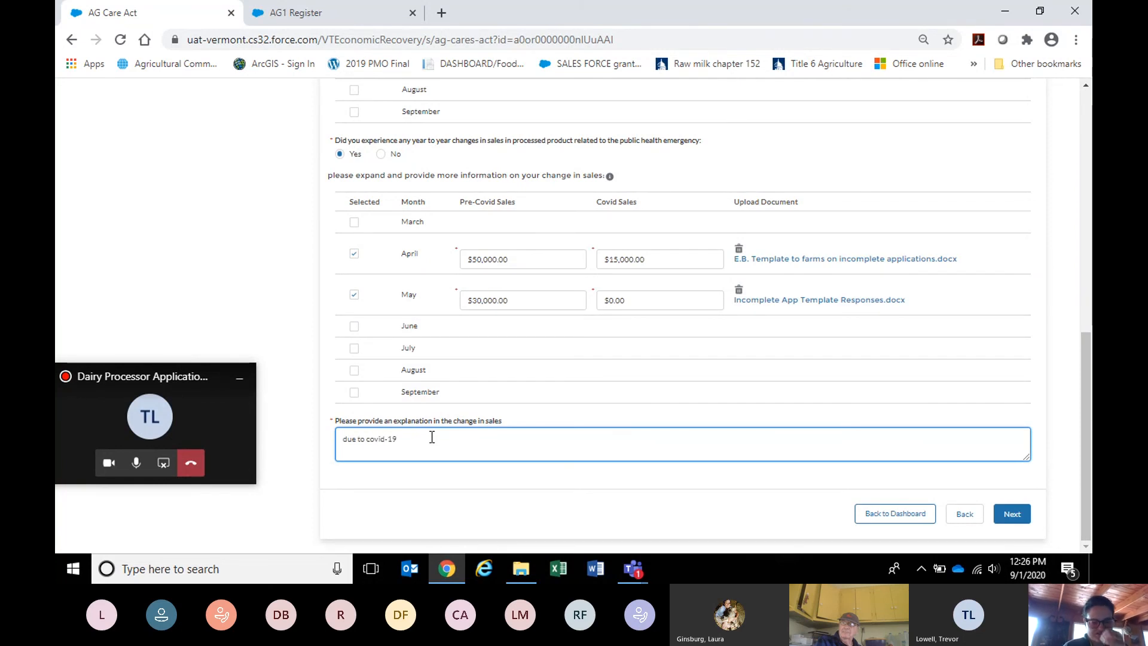
left_click(347, 439)
key("BackSpace")
type("D")
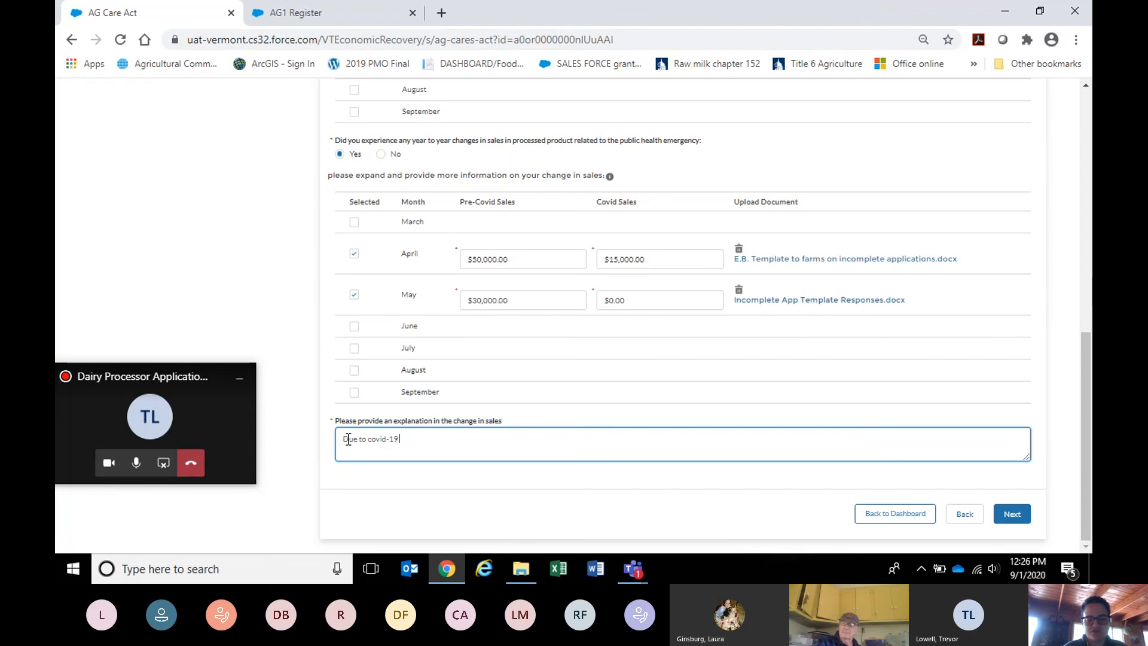
key("End")
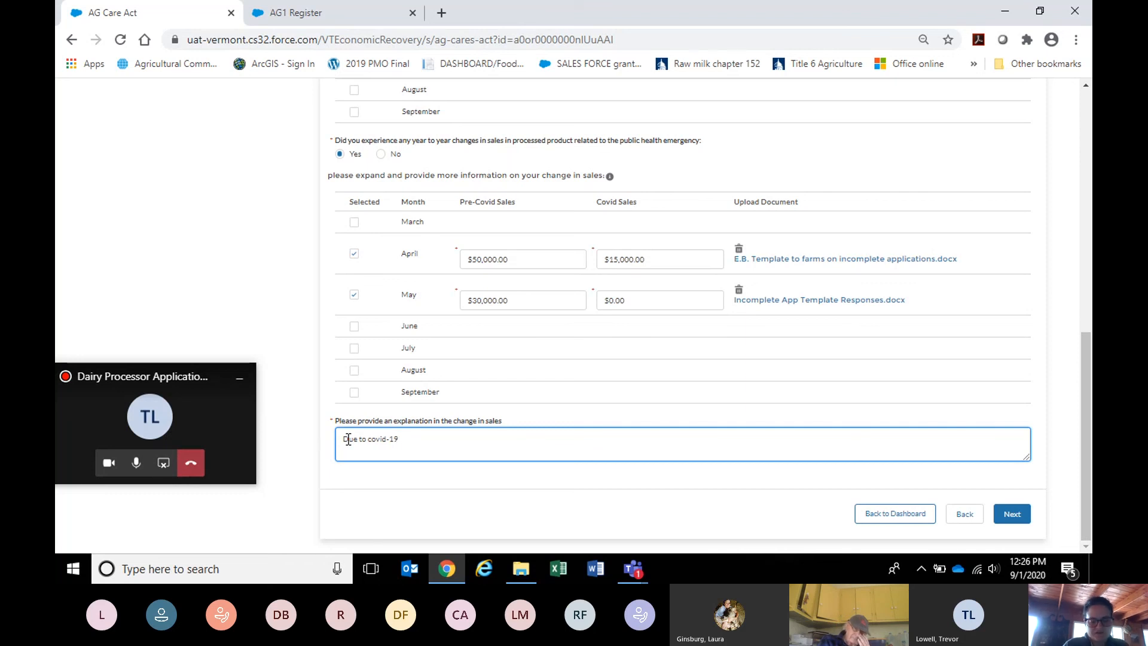
type("lost farmers")
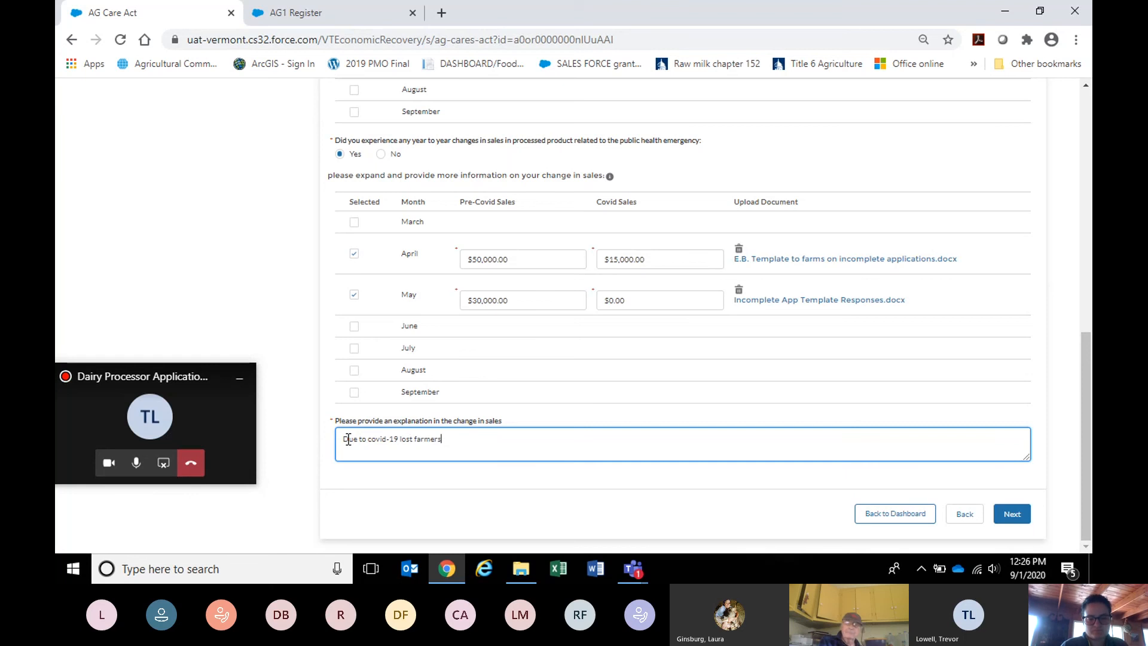
type(" market")
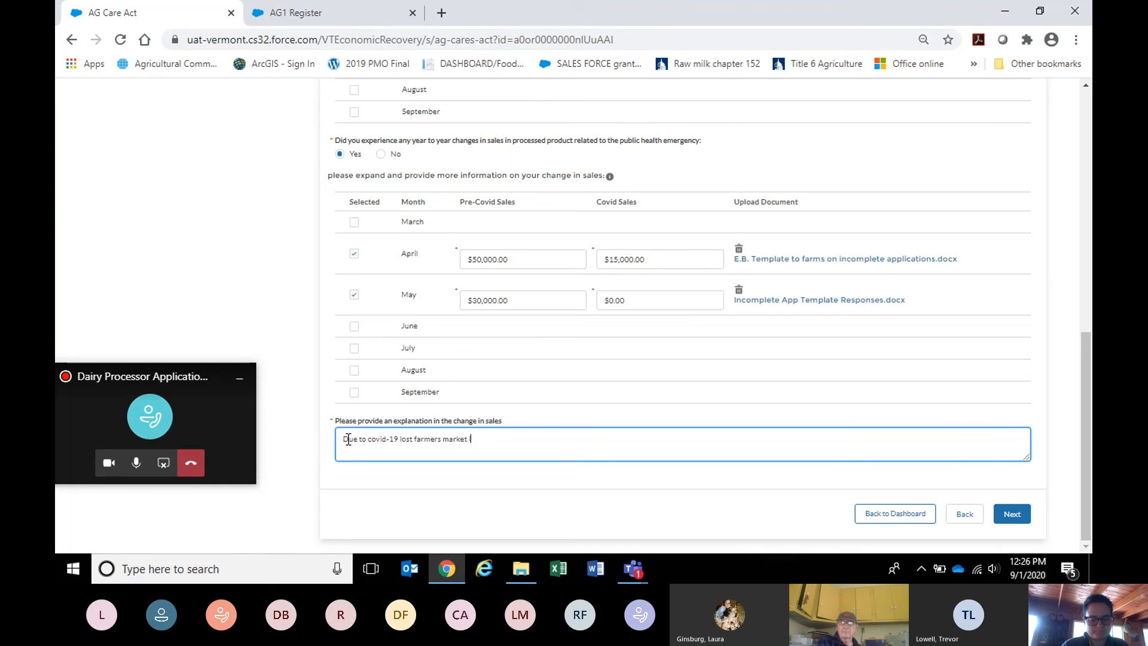
type(" in May 2020 and ")
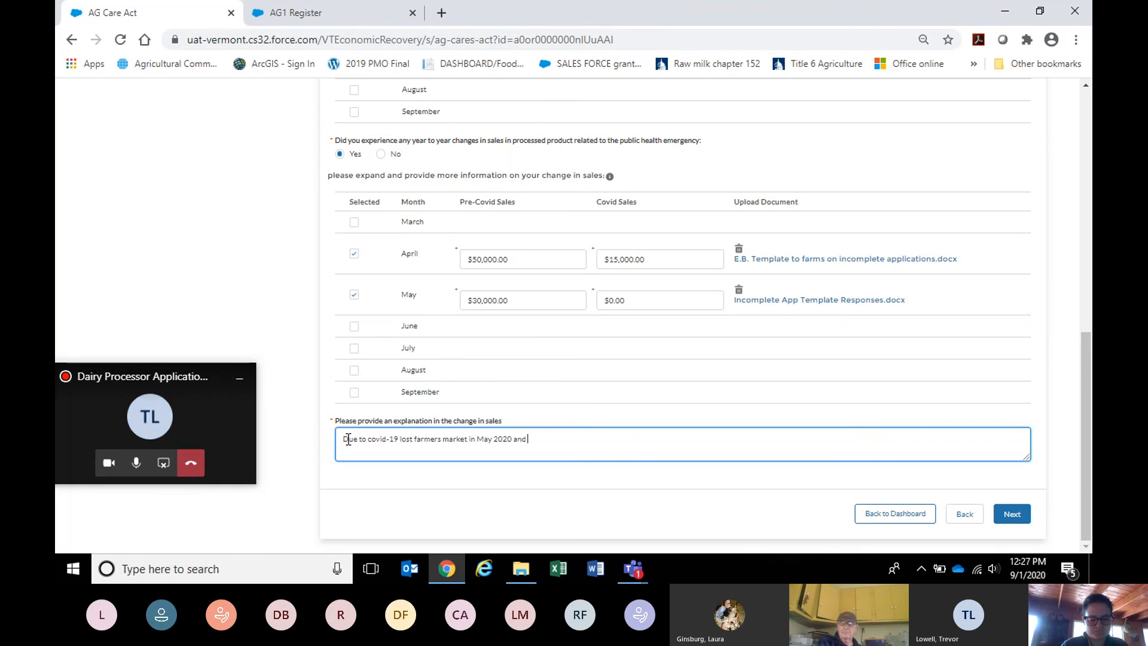
type("lost retail")
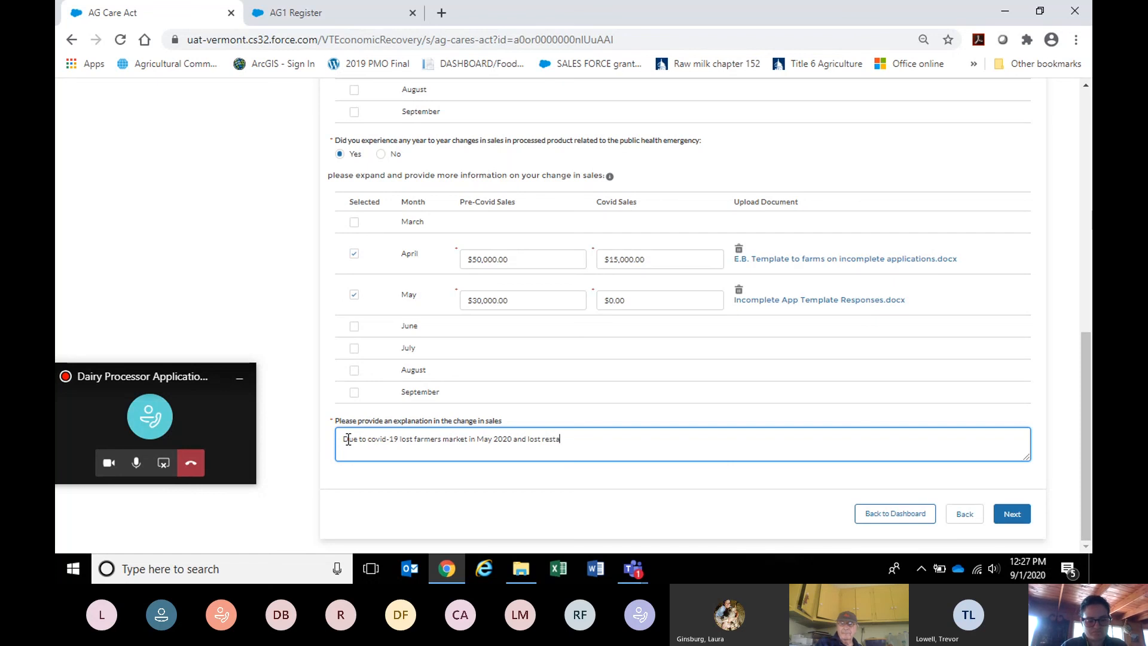
type("urant sales in")
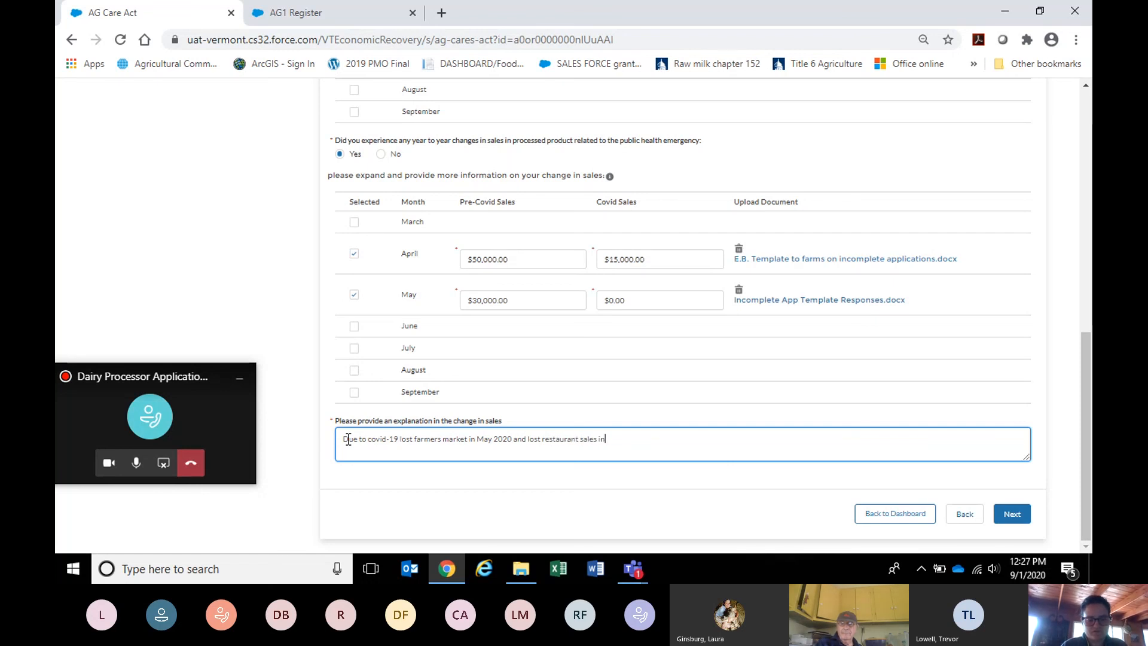
type(" other months")
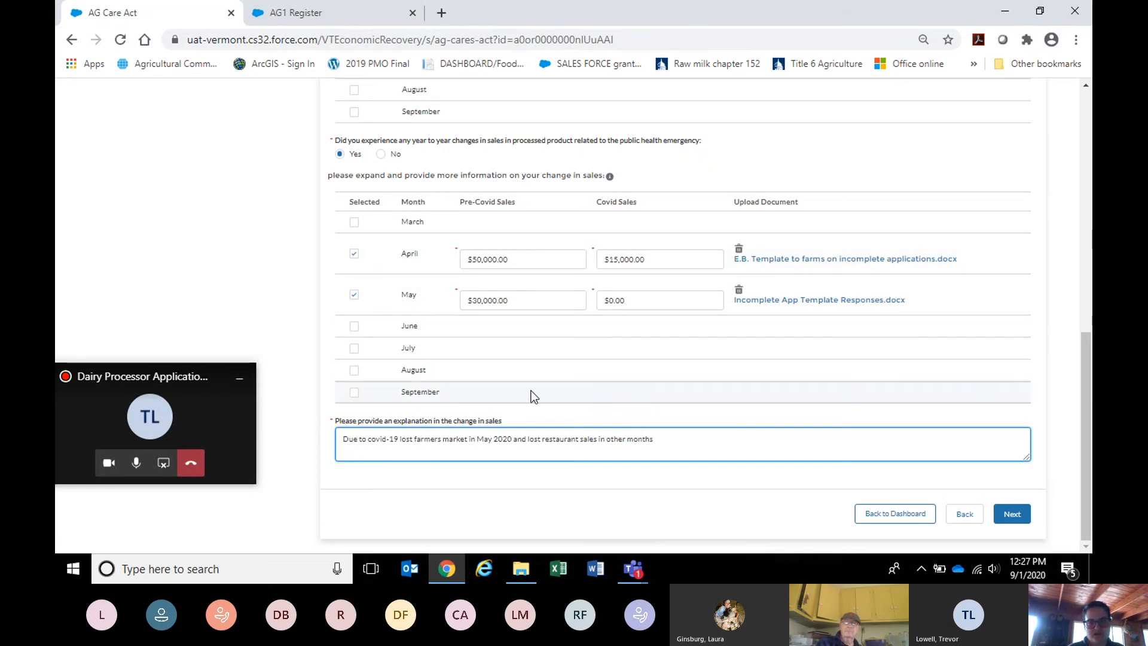
left_click(1010, 516)
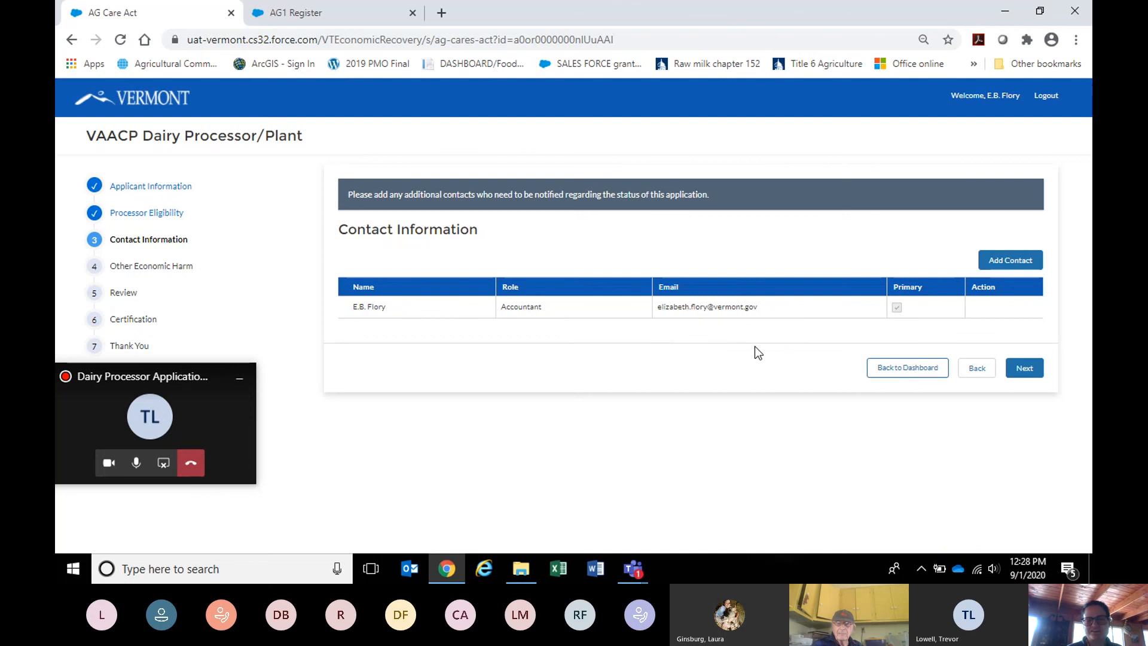
Dismiss the new-contact form without adding anyone and advance to the Other Economic Harm step.
left_click(1002, 269)
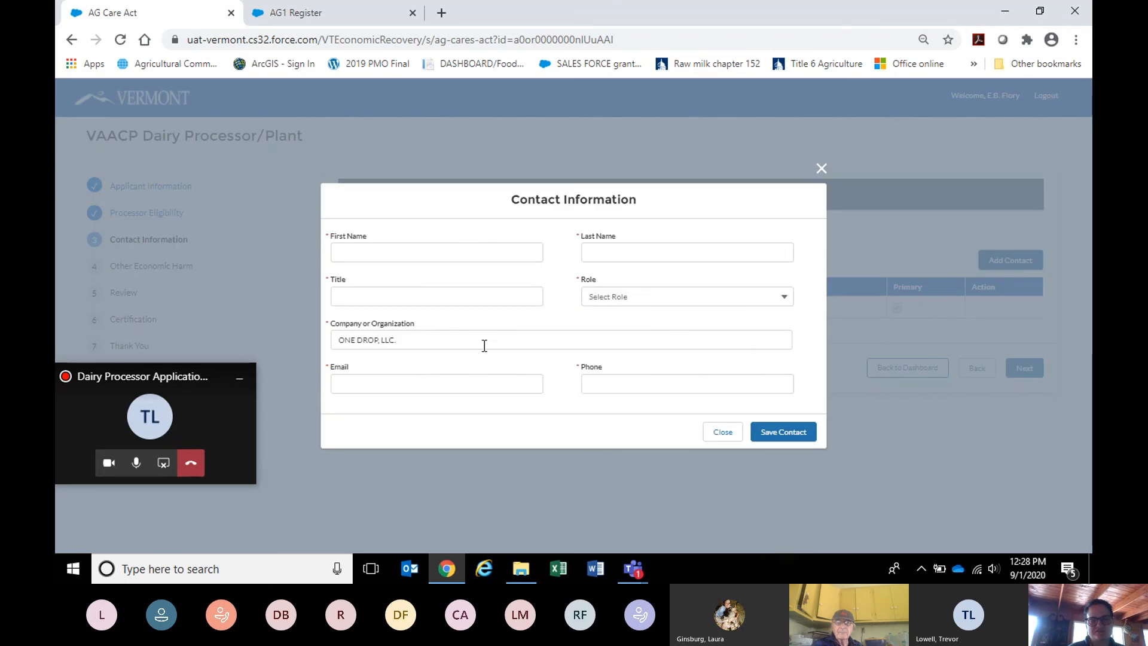
left_click(722, 433)
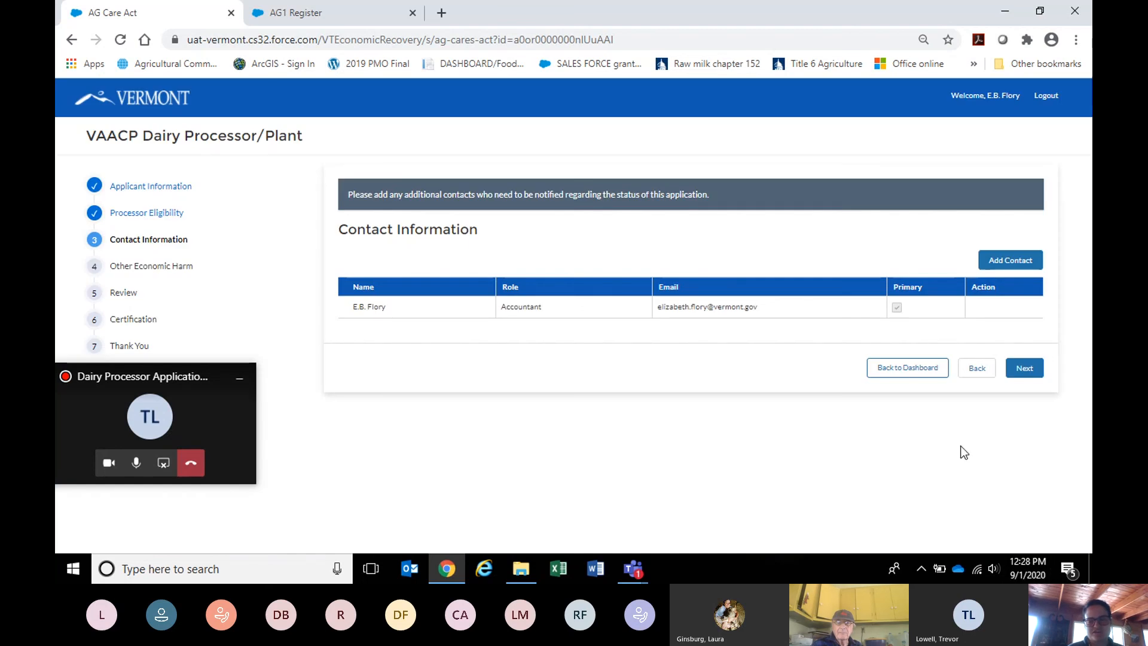
left_click(1024, 369)
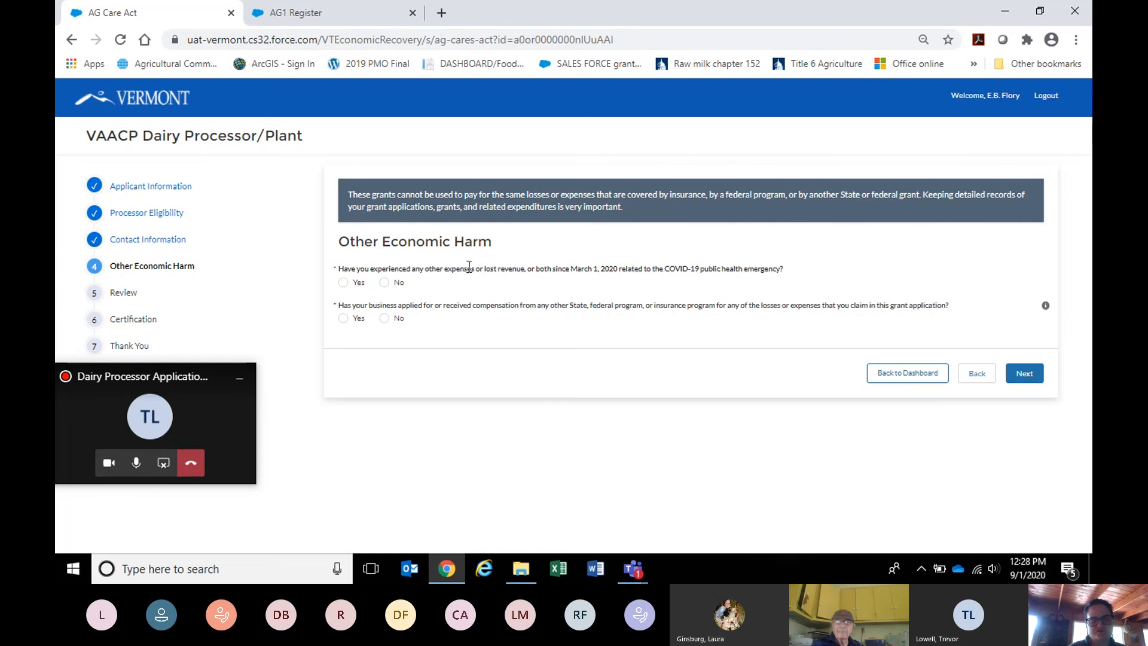
Answer Yes to other expenses or lost revenue since March 1, 2020, and review the expense checkboxes.
left_click(343, 284)
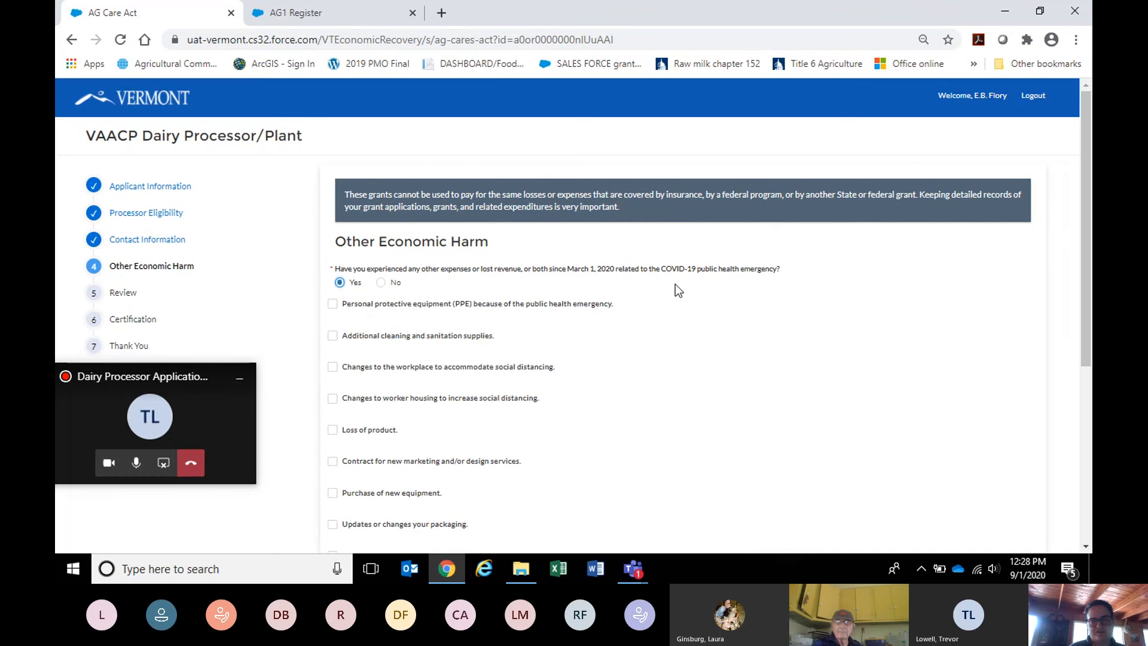
left_click_drag(1086, 238, 1086, 328)
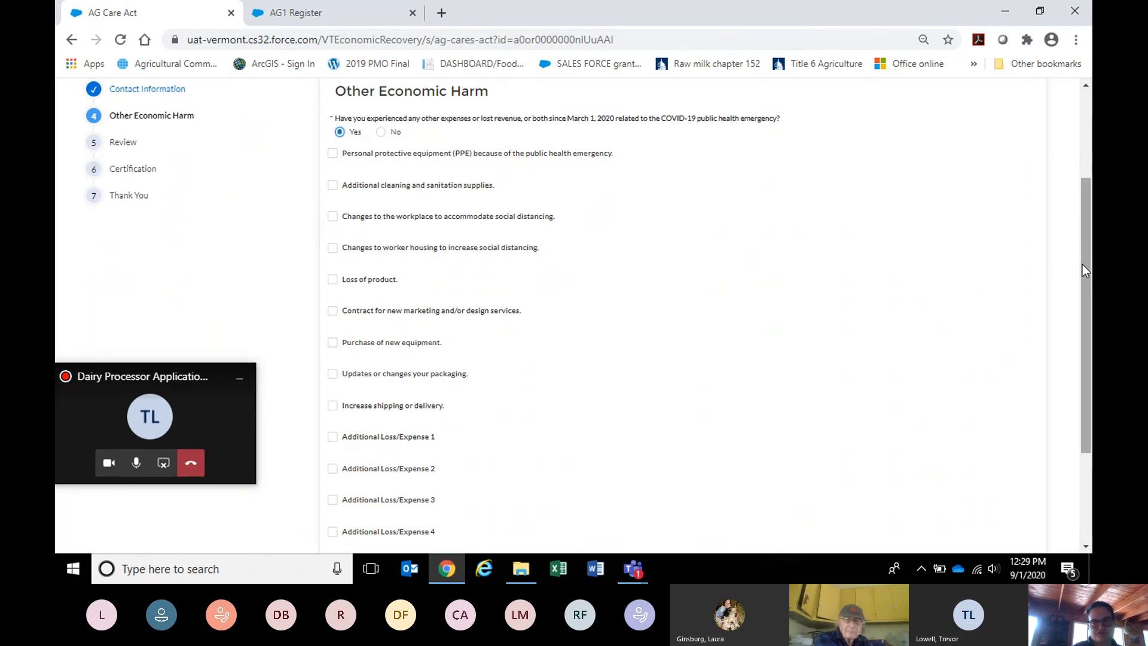
left_click_drag(1084, 264, 1091, 326)
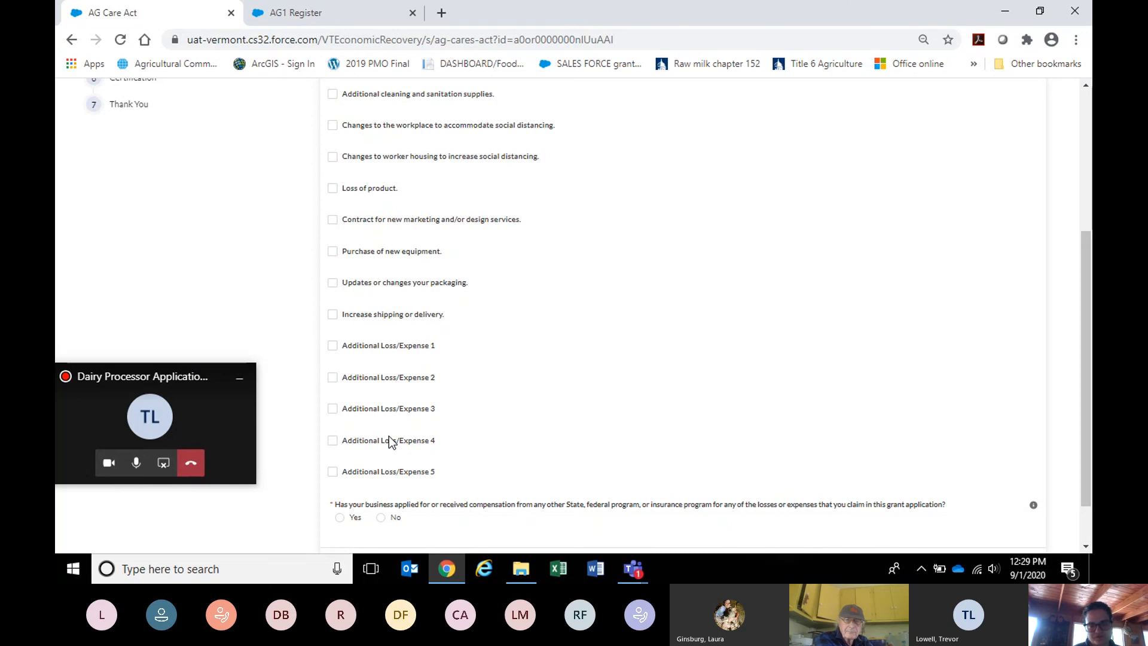
mouse_move(1086, 239)
left_mouse_down()
mouse_move(1090, 179)
mouse_move(1090, 253)
left_mouse_up()
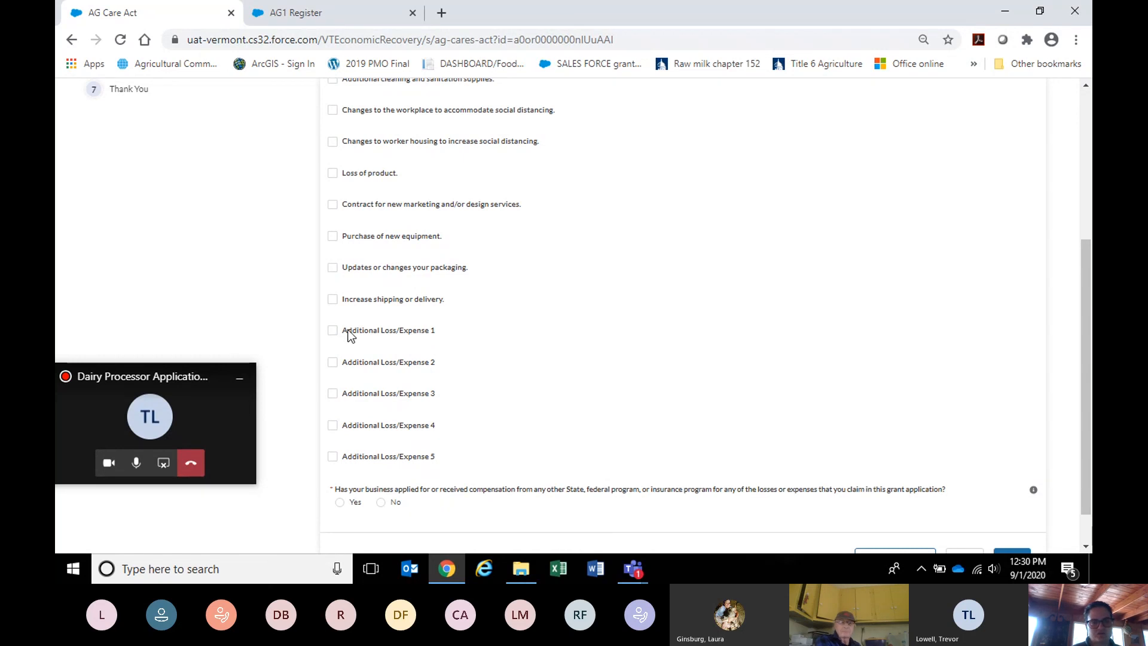
Tick Additional Loss/Expense 1 to reveal its Price, Documentation and Reason fields.
left_click(332, 331)
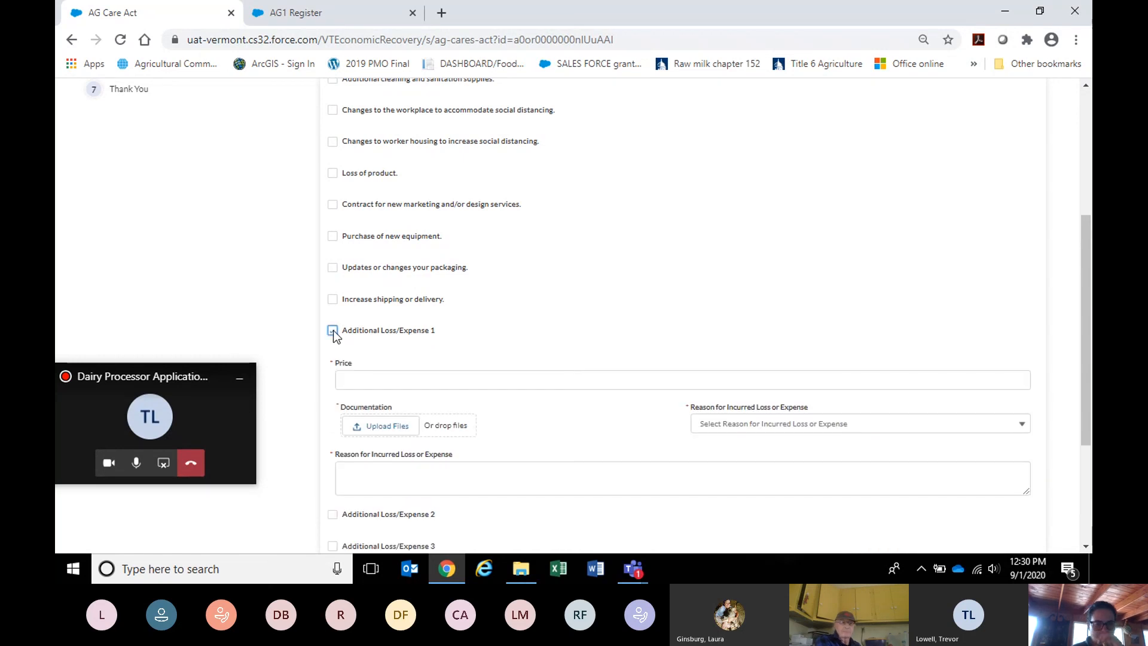
Enter $2,500.00 as the first additional expense's price.
left_click(367, 384)
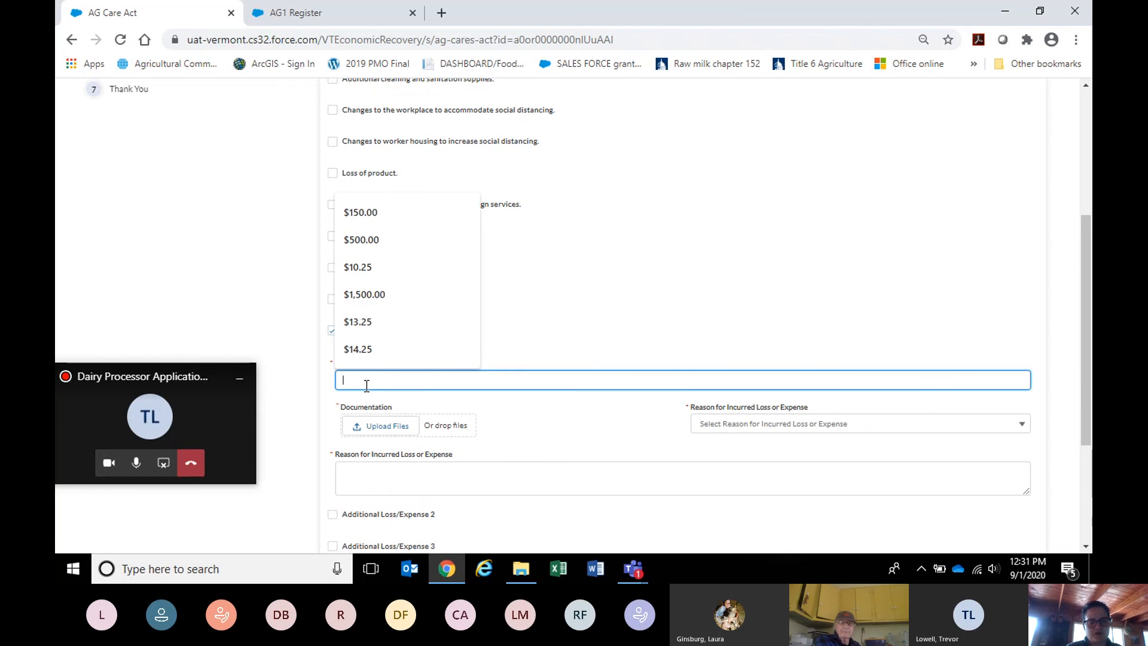
type("2500")
left_click(493, 411)
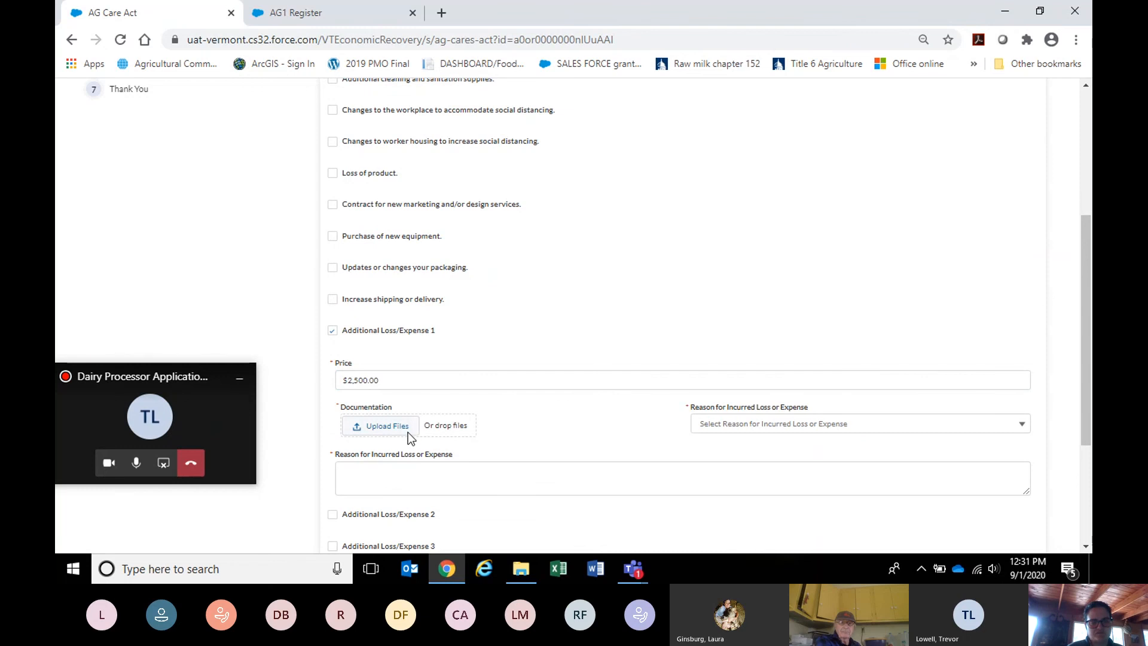
Choose Incomplete App Template Responses.docx to upload as supporting documentation.
left_click(408, 433)
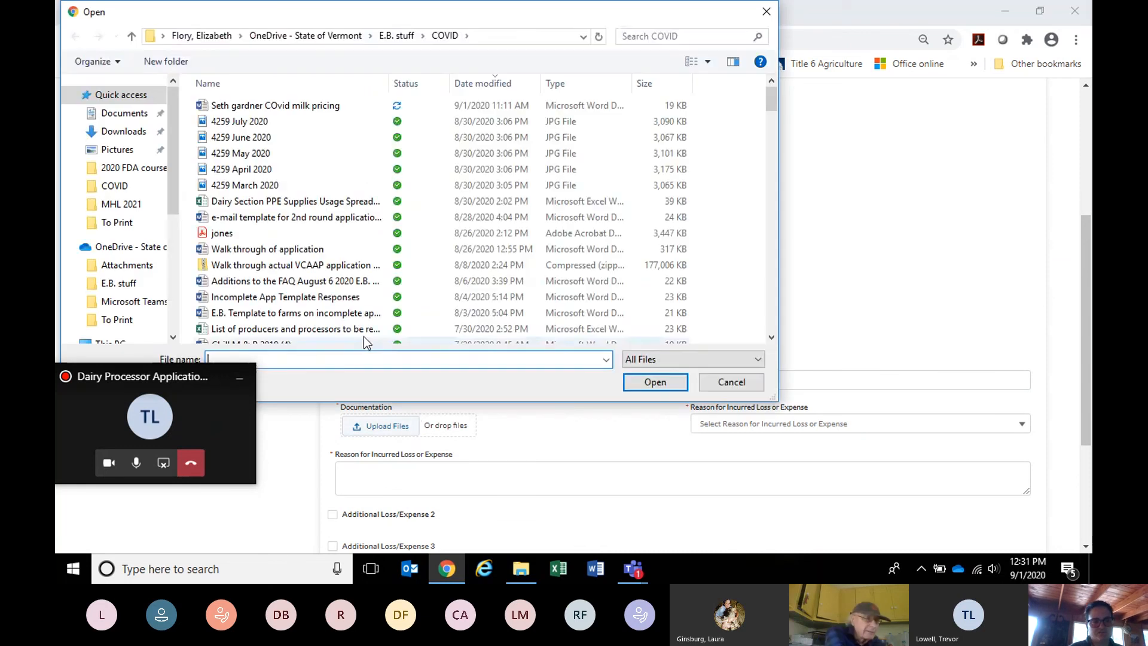
left_click(286, 297)
left_click(630, 385)
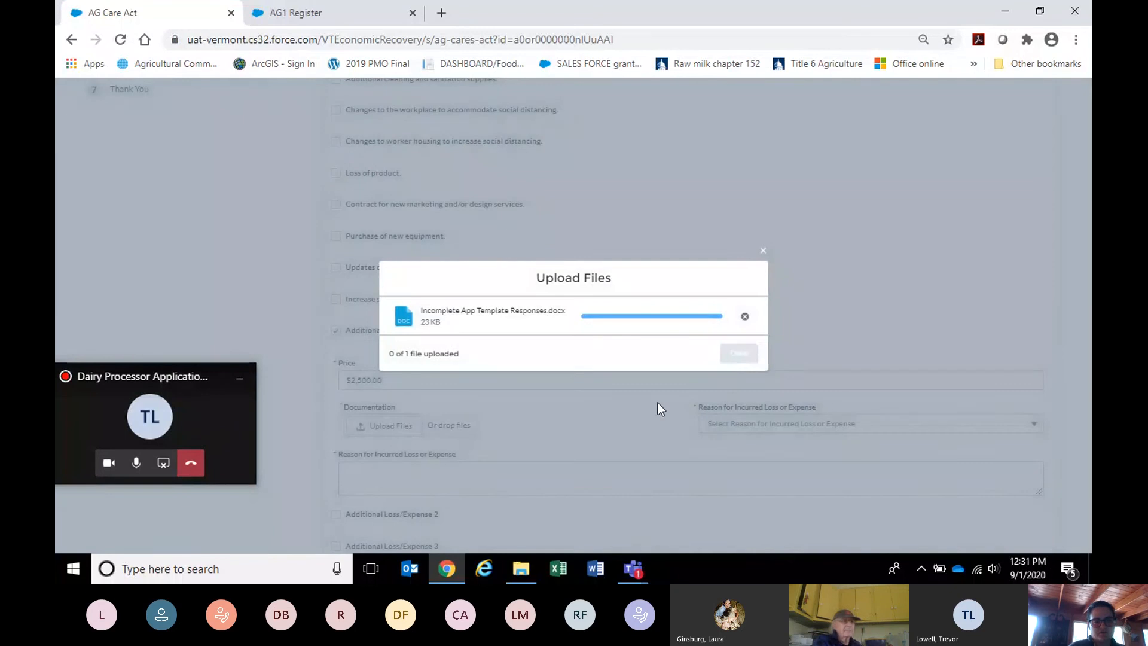
Finish the upload and set the expense reason to 'Access to new market or consumer'.
left_click(740, 354)
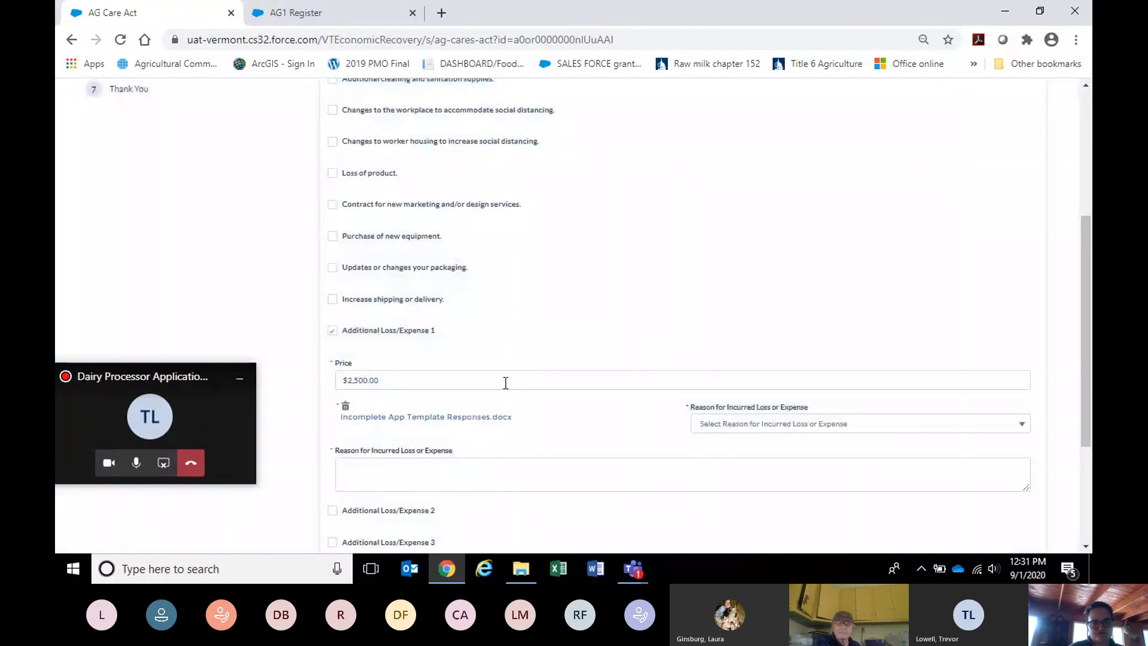
left_click(724, 425)
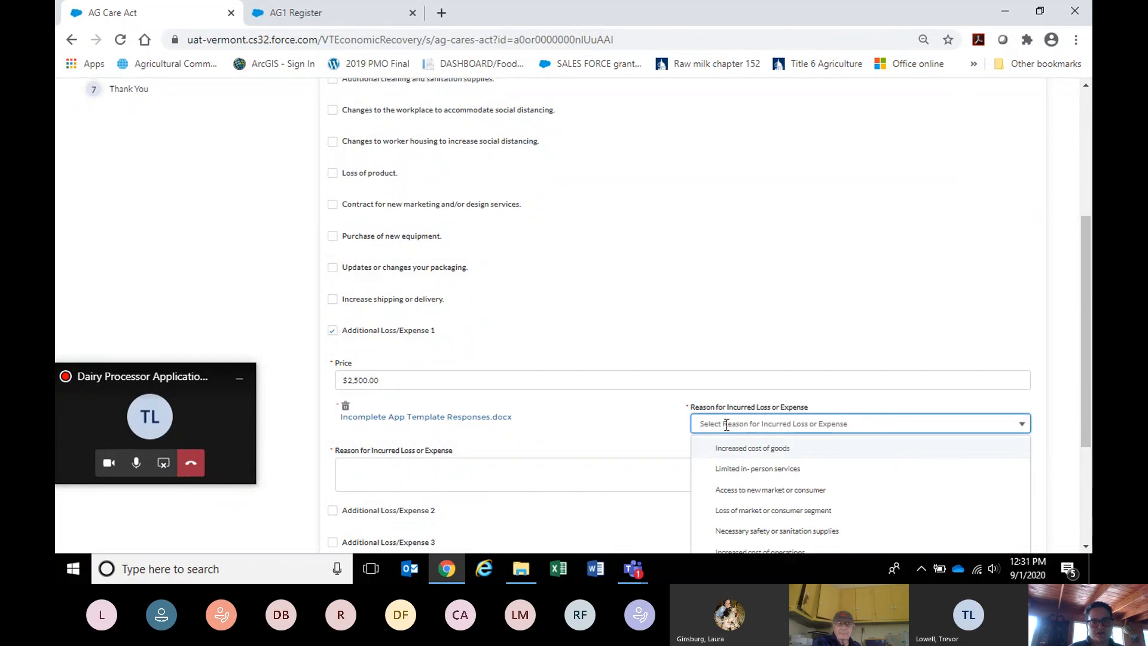
left_click(763, 491)
Explain the expense as 'Marketing expenses to pivot into new retail markets'.
left_click(711, 478)
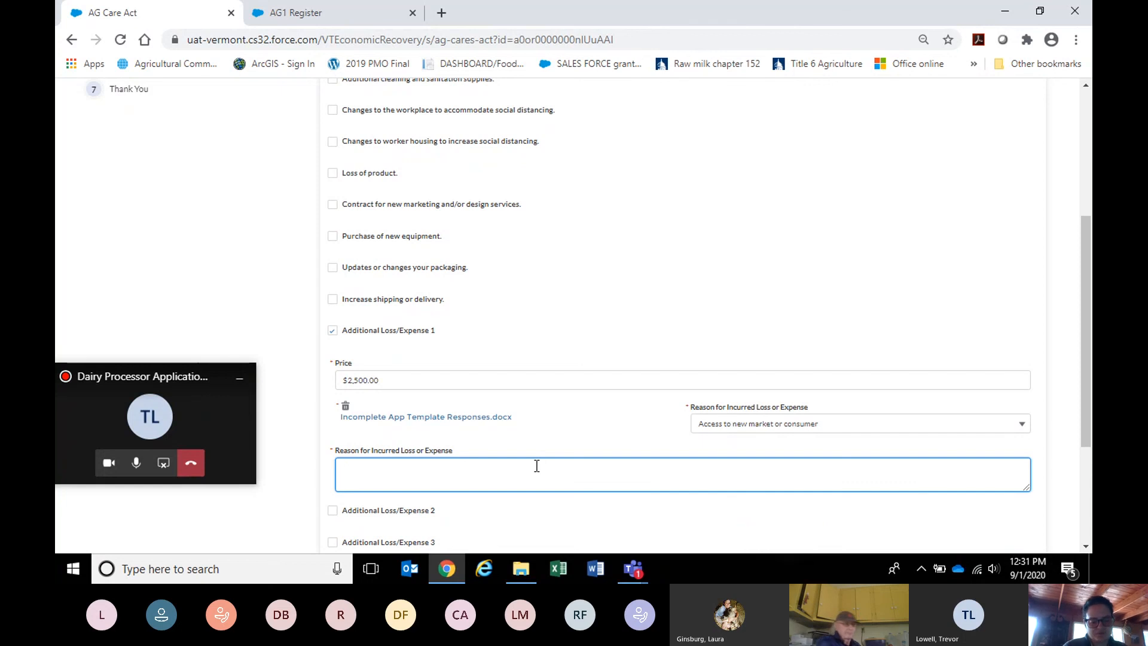
type("Mar")
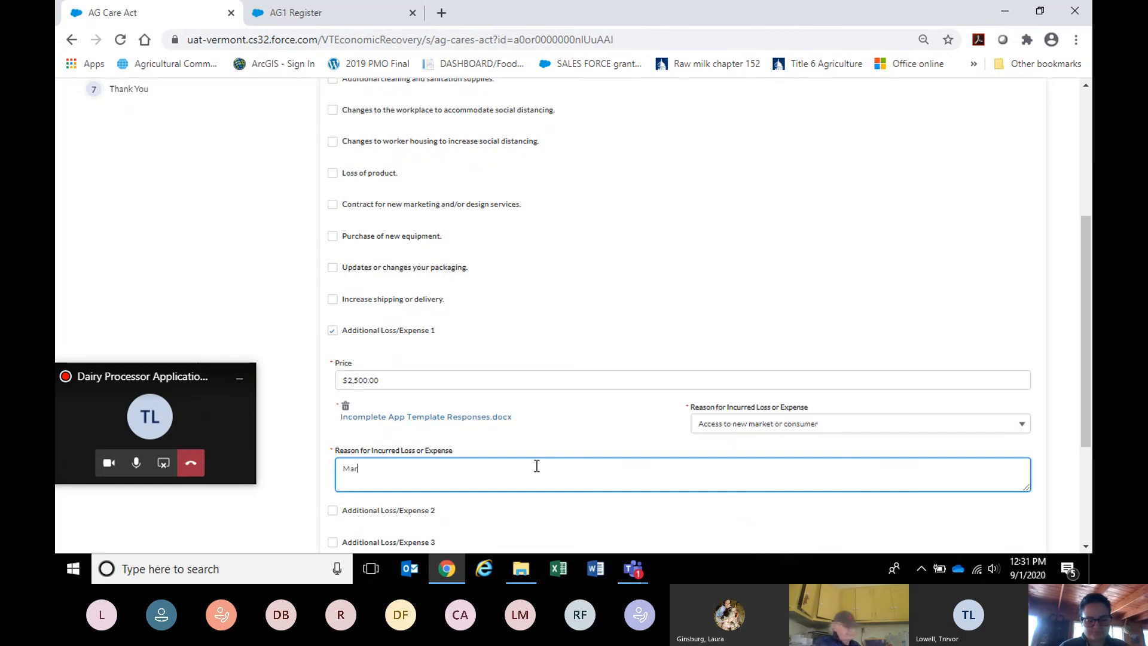
type("keting expenses ")
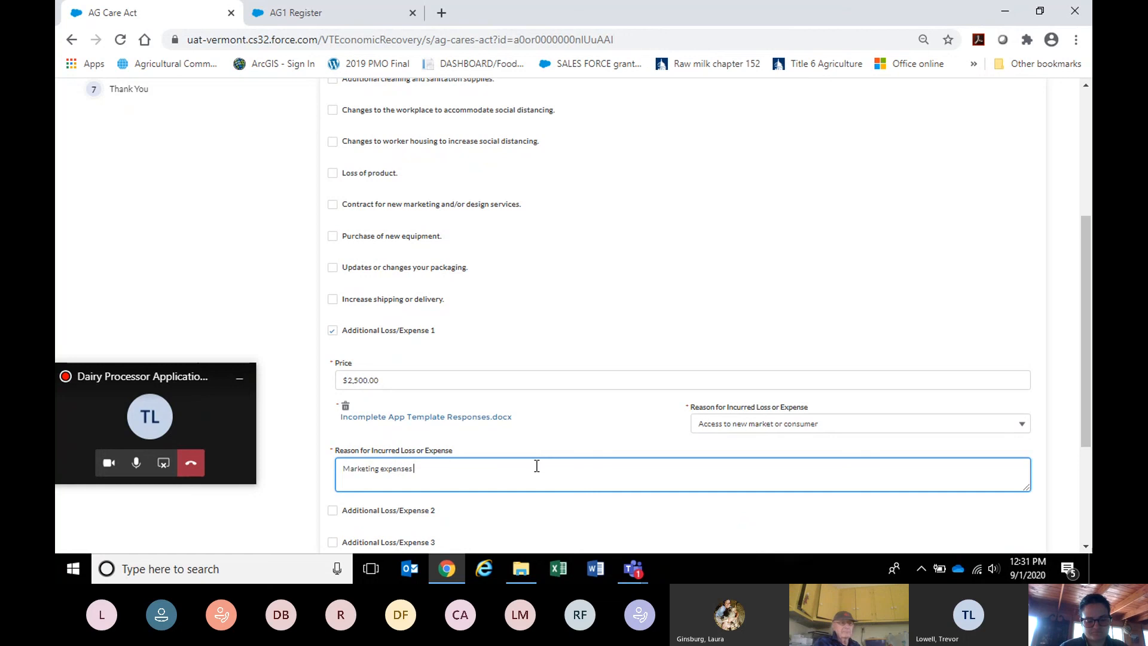
type("to pivot ")
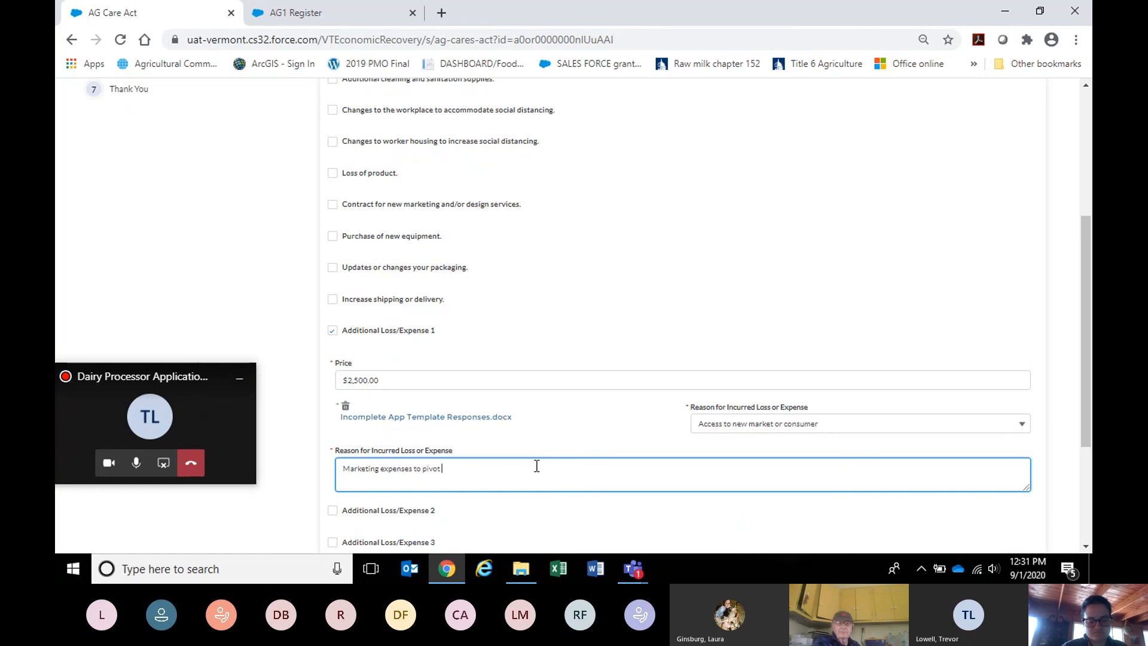
type("into new retail markets")
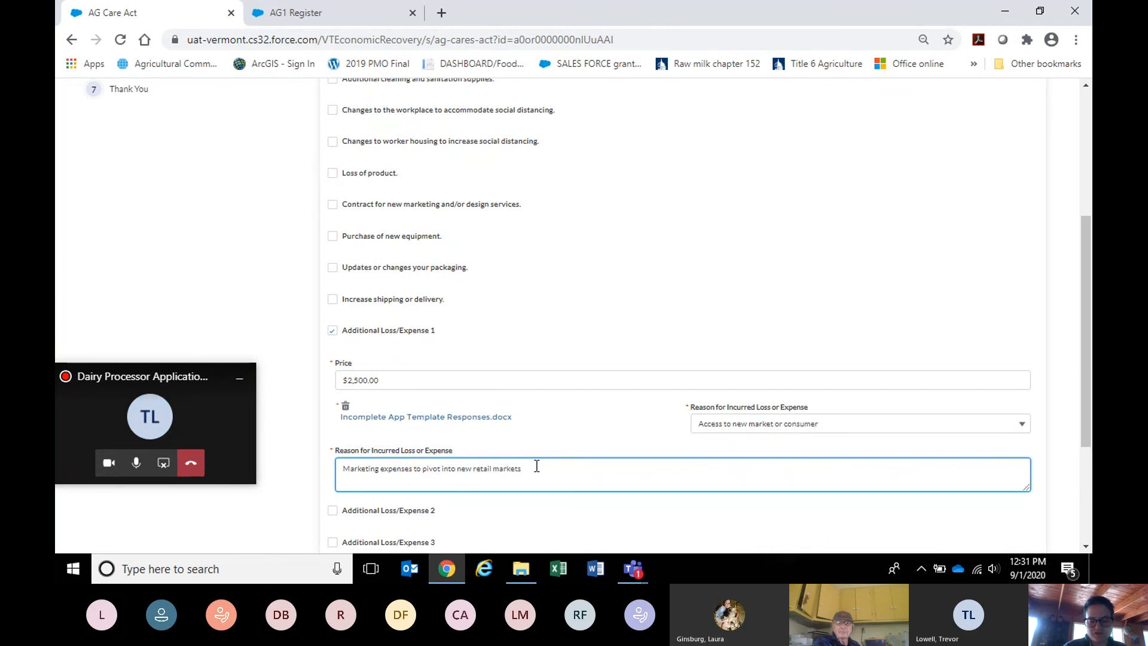
left_click_drag(1085, 386, 1079, 463)
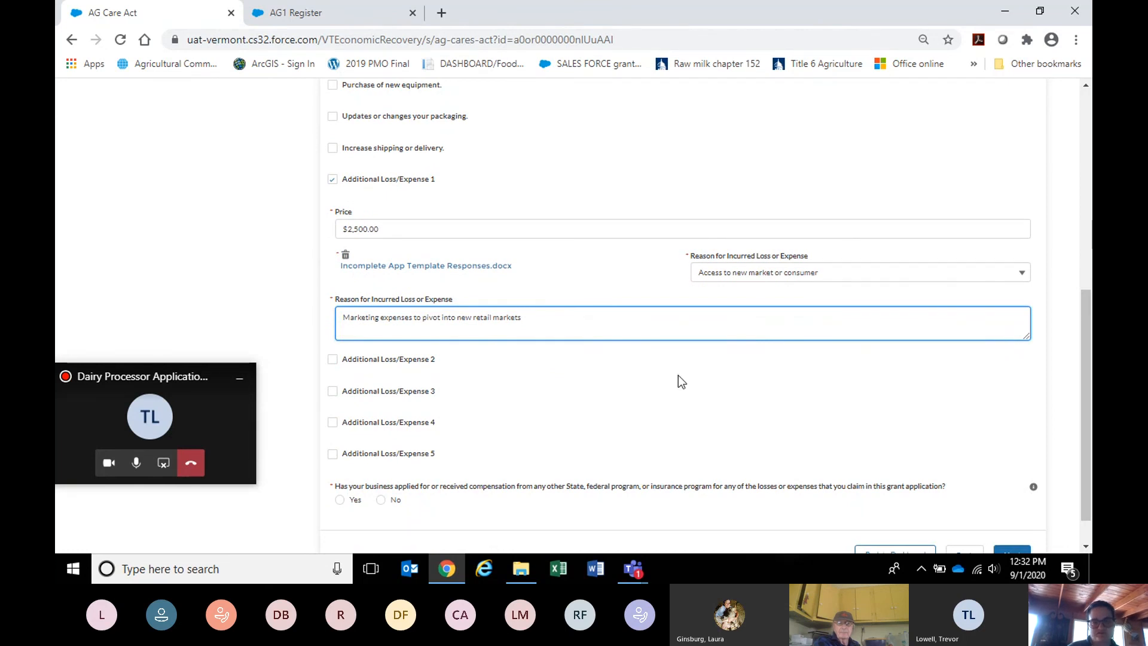
Answer Yes to receiving other compensation and enter $1,000.00 as the duplicative payment.
scroll(1084, 406, "down", 1)
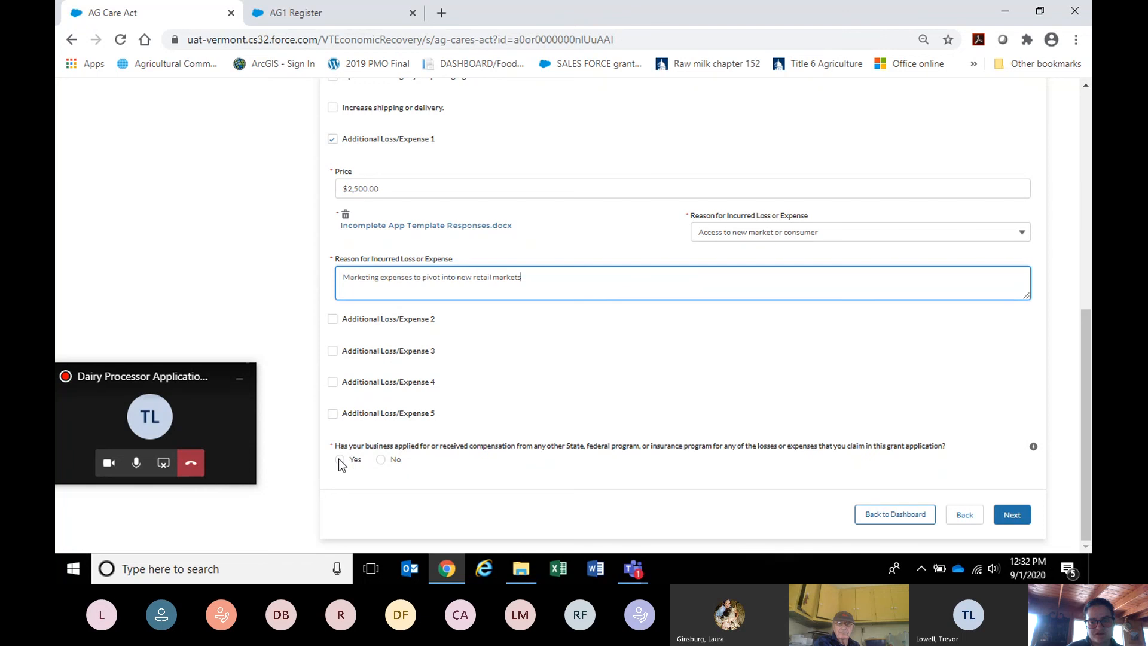
left_click(339, 459)
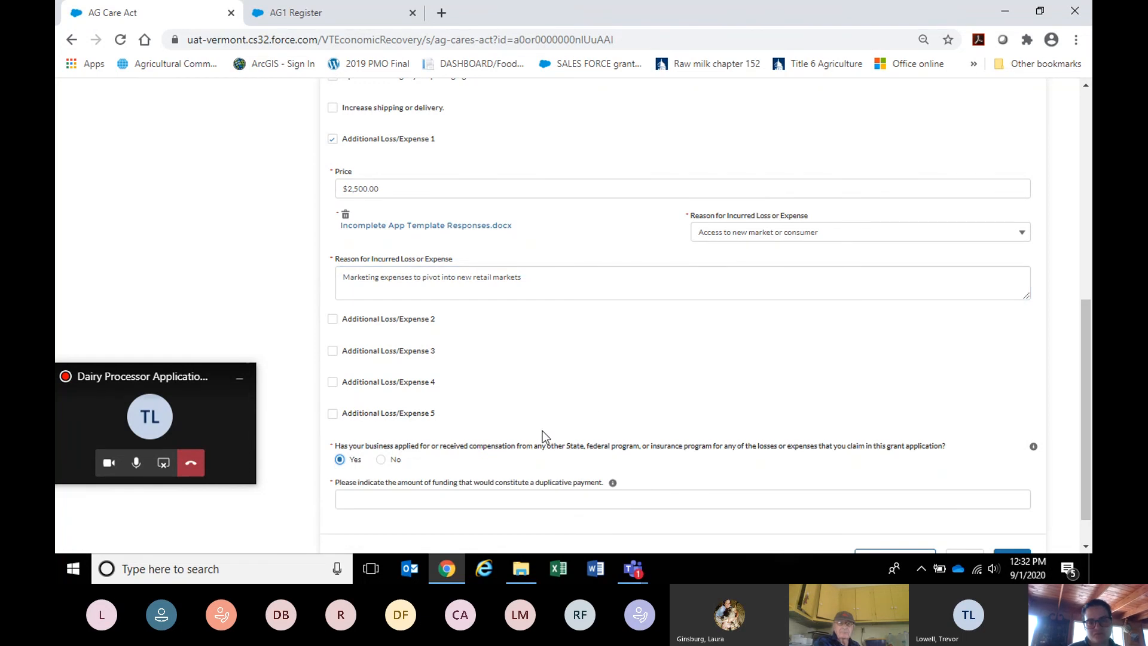
left_click(547, 504)
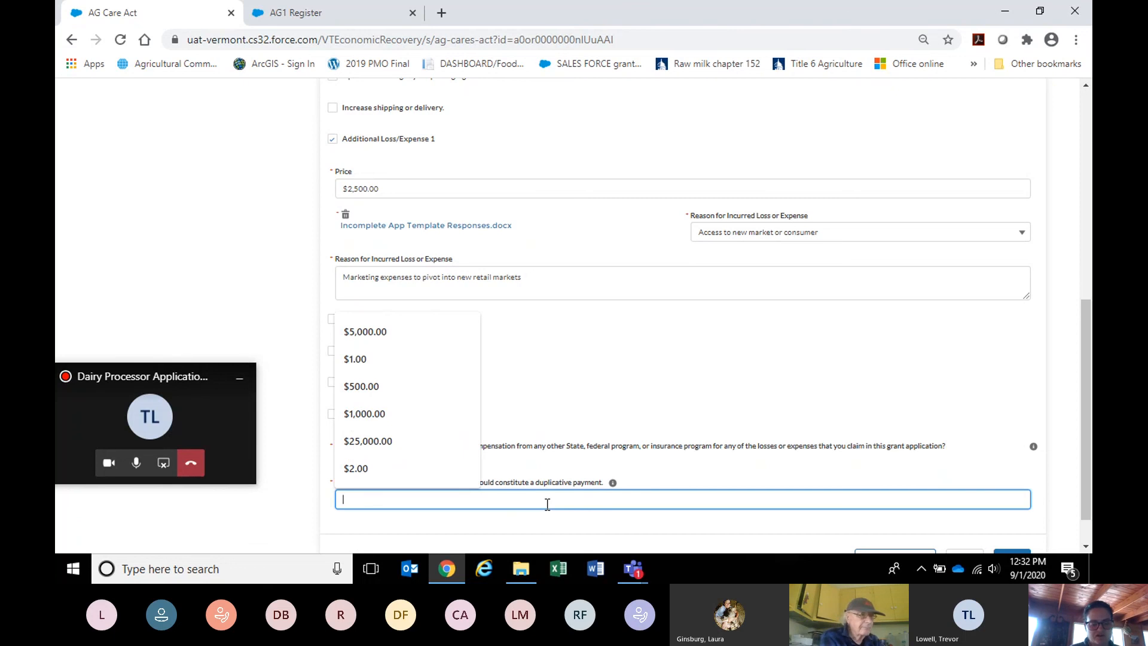
type("1000")
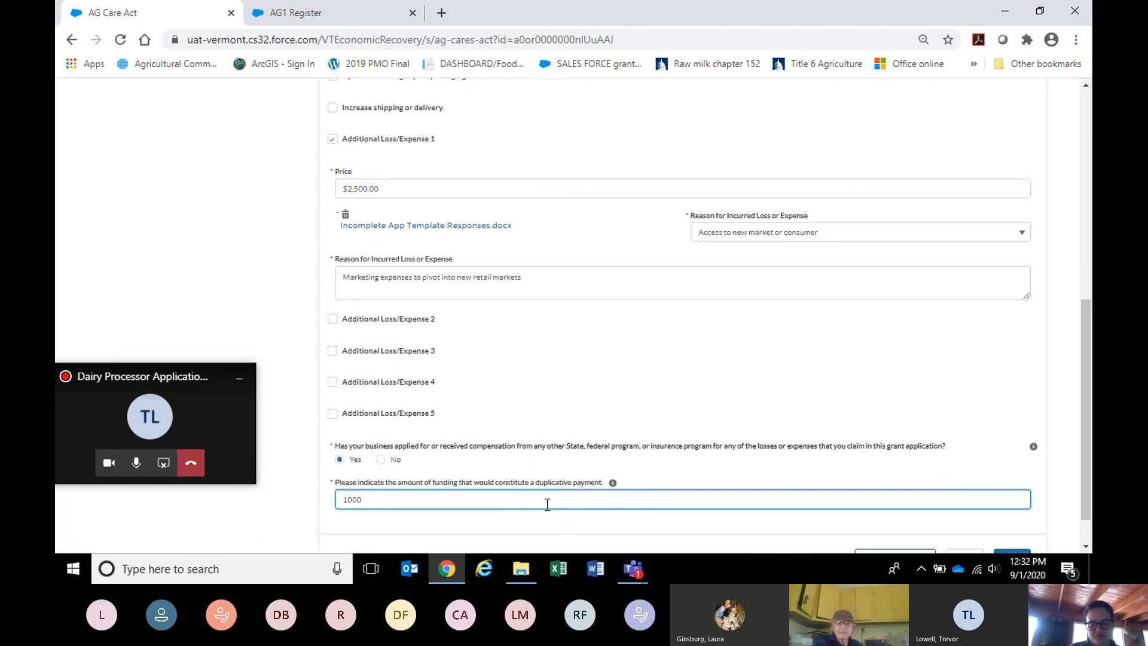
left_click(587, 521)
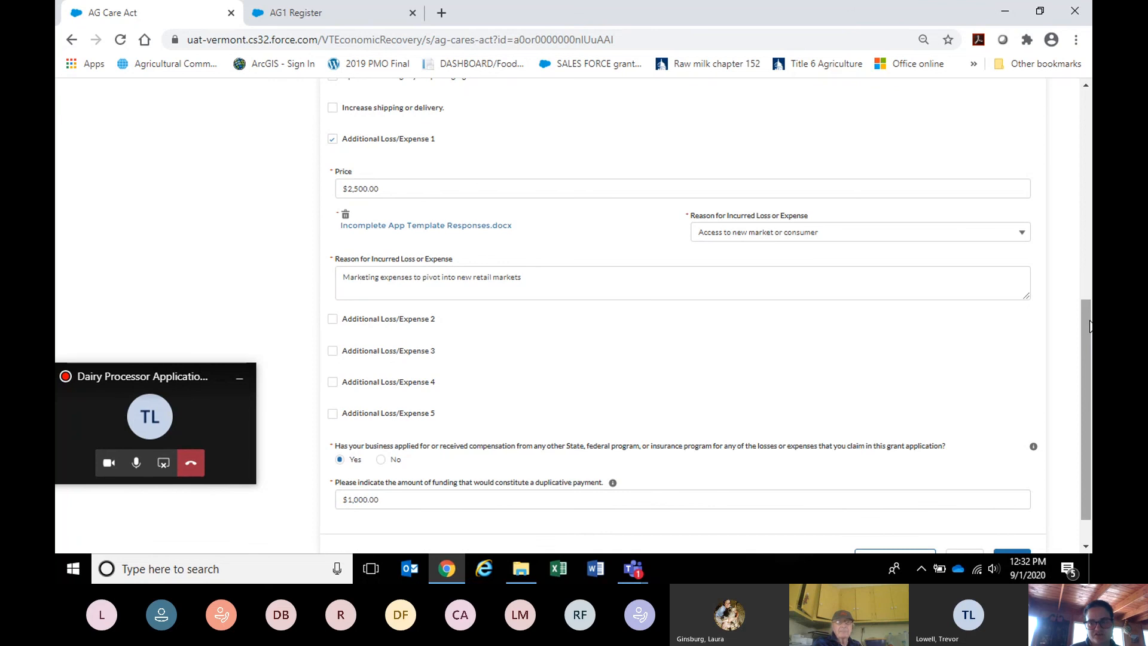
left_click_drag(1089, 326, 1086, 371)
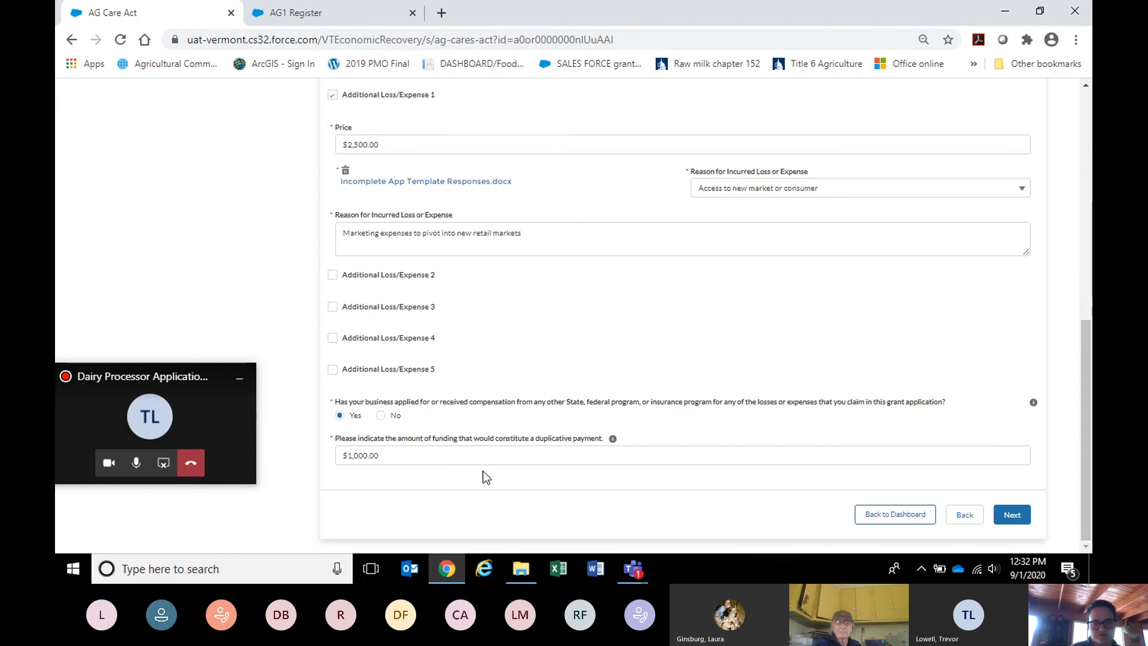
Check the Application Review's sales figures, explanation and compensation answers, then continue to Certification.
left_click(1022, 517)
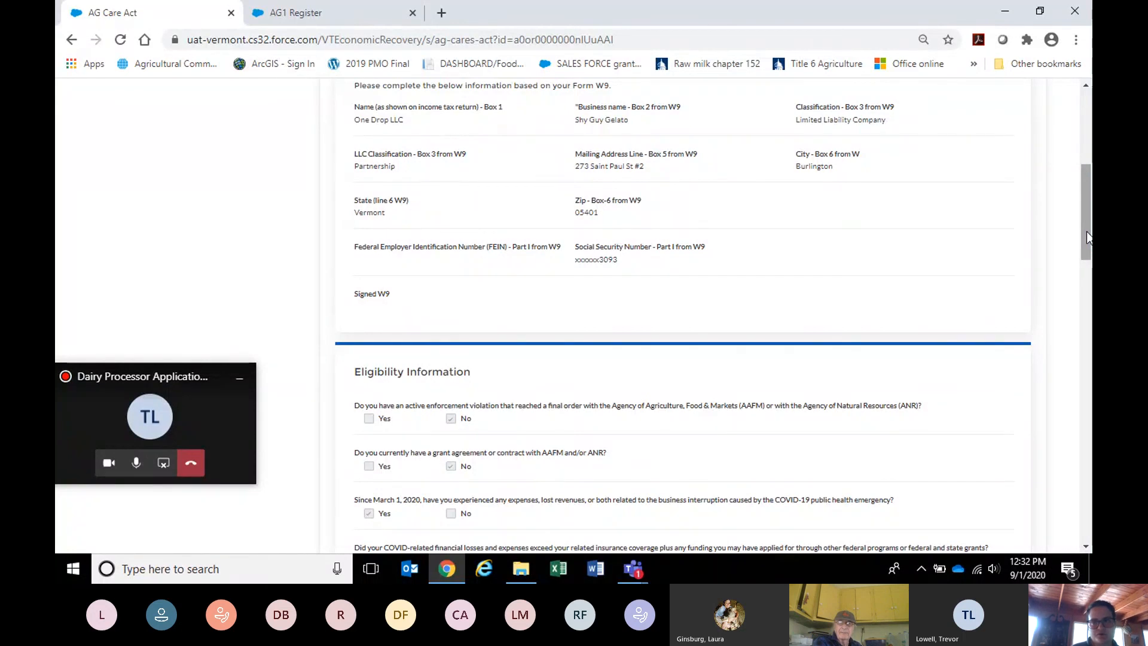
left_click_drag(1087, 236, 1088, 183)
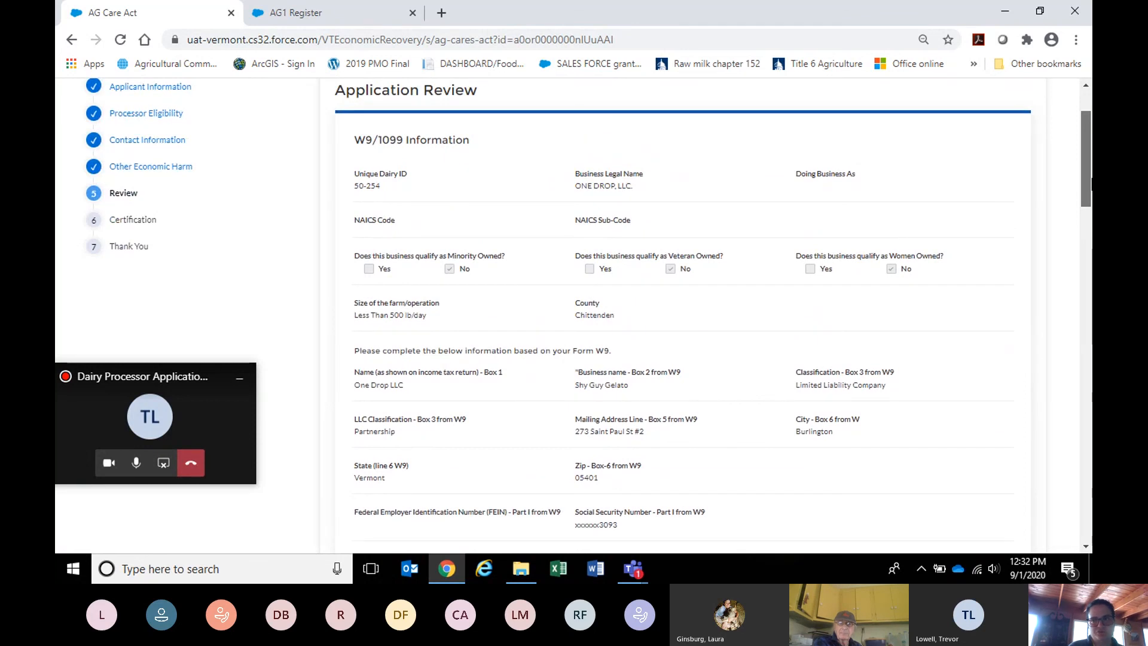
left_click_drag(1090, 185, 1091, 363)
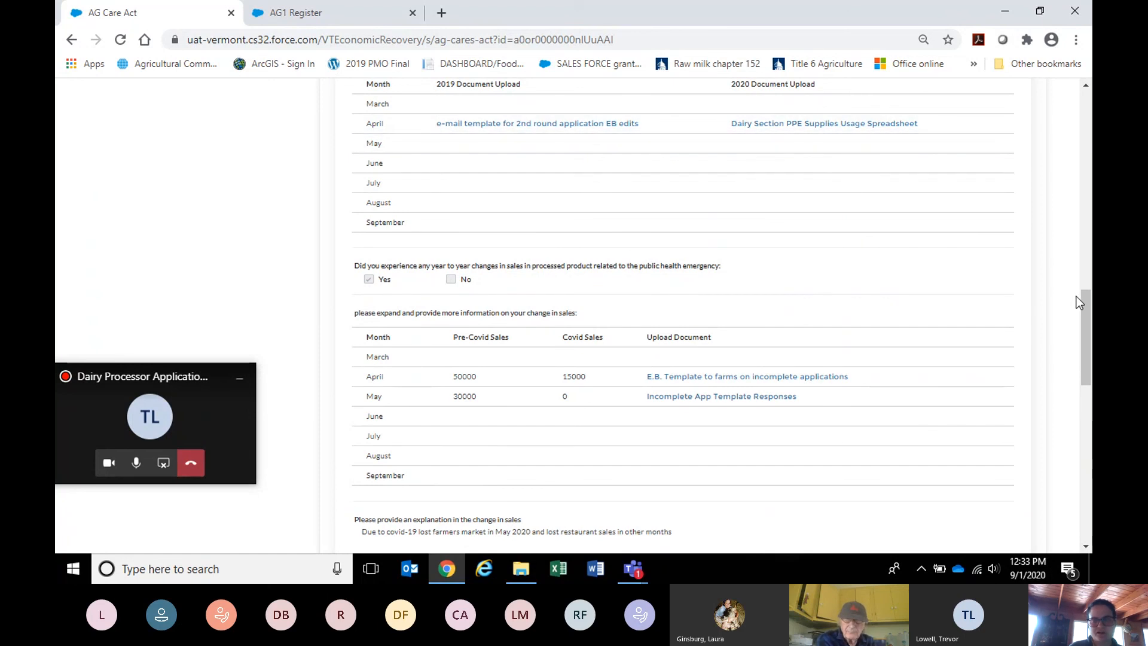
scroll(1082, 301, "down", 2)
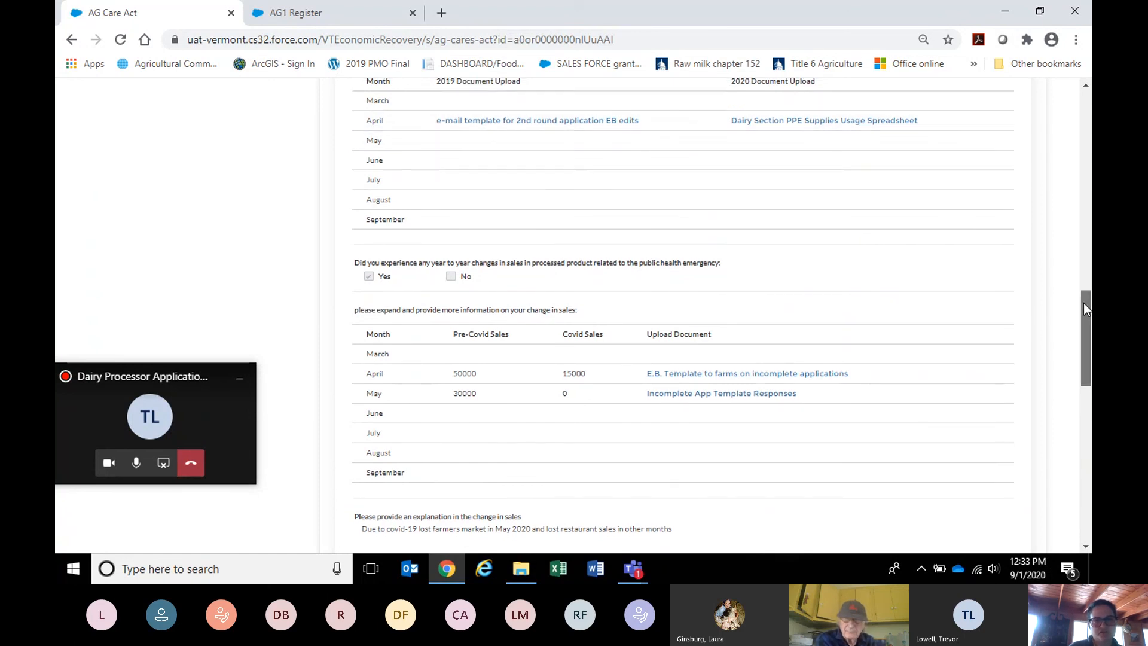
left_click_drag(1089, 328, 1088, 353)
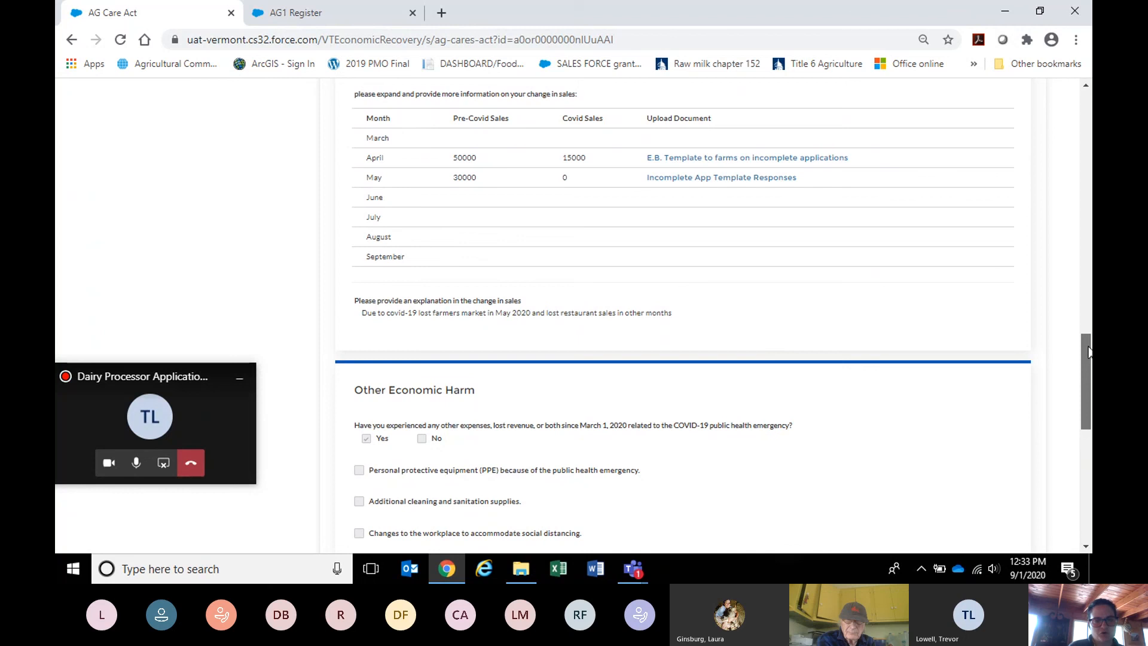
left_click_drag(1088, 352, 1089, 485)
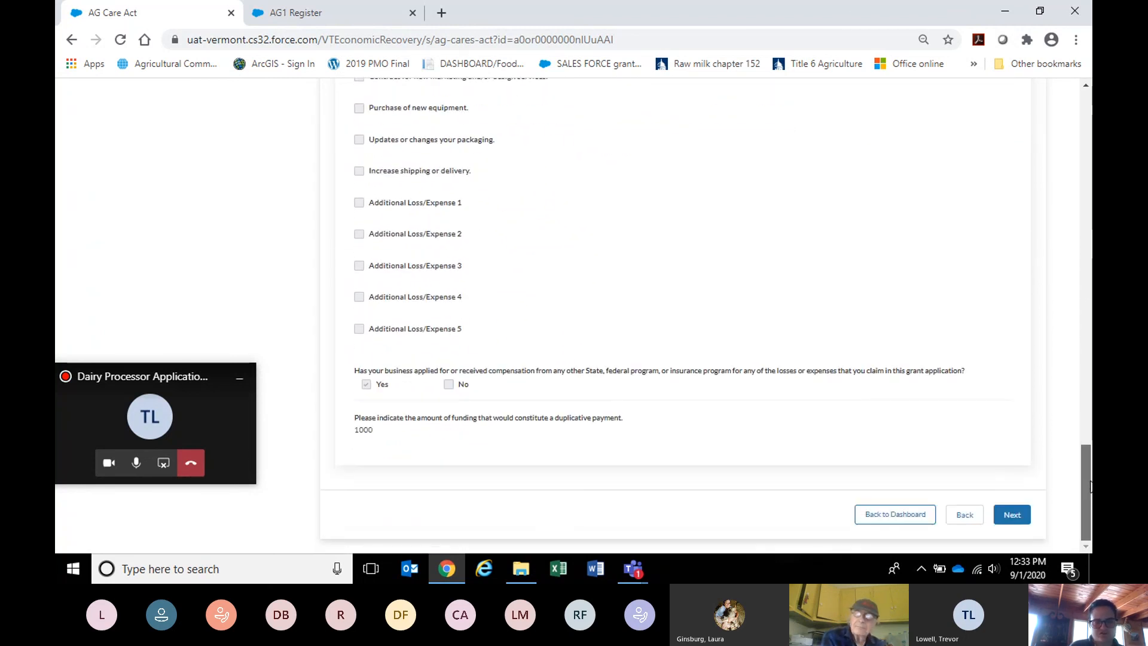
left_click(1010, 516)
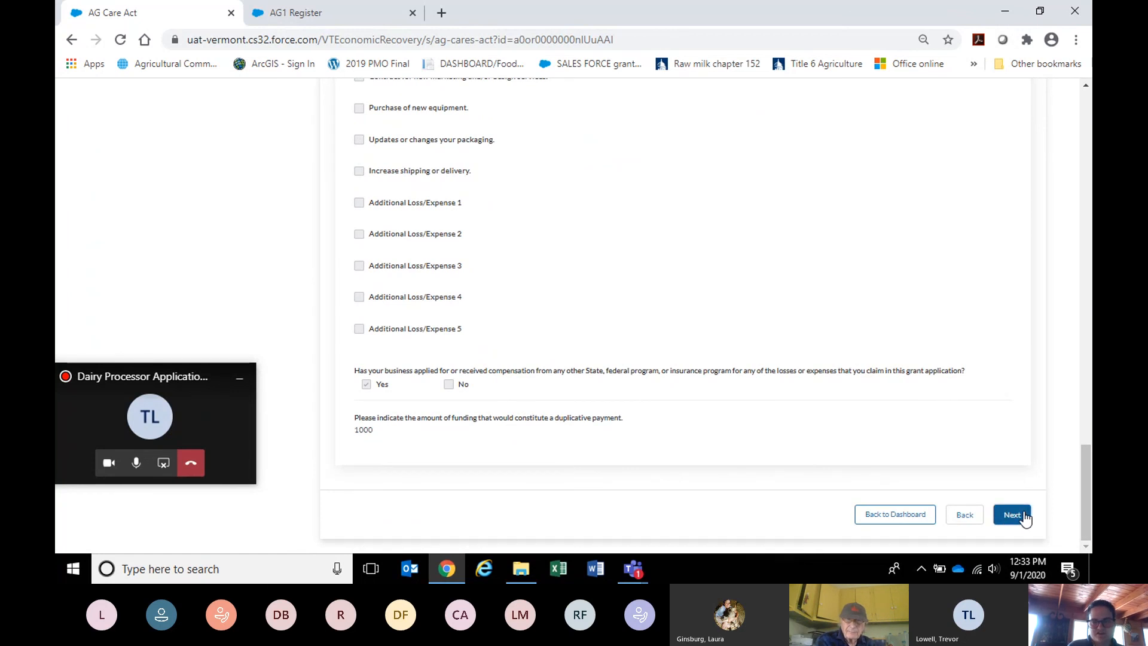
Move Other into the selected technical assistance categories and enter 'no thank you' for it.
left_click_drag(1085, 385, 1080, 185)
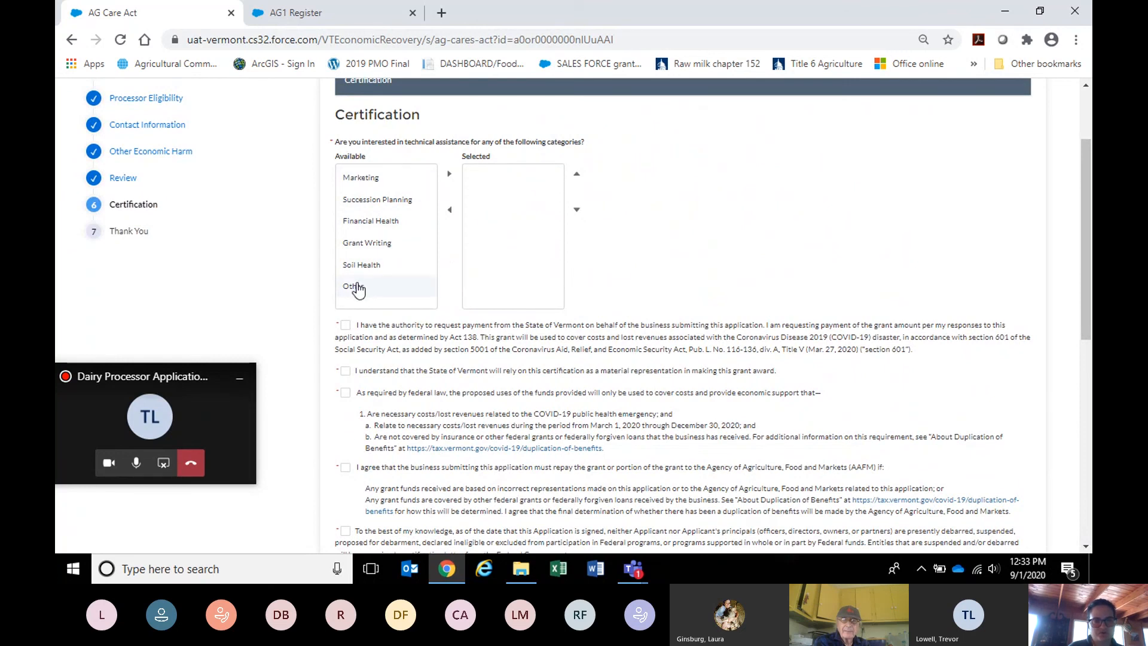
left_click(356, 286)
left_click(450, 175)
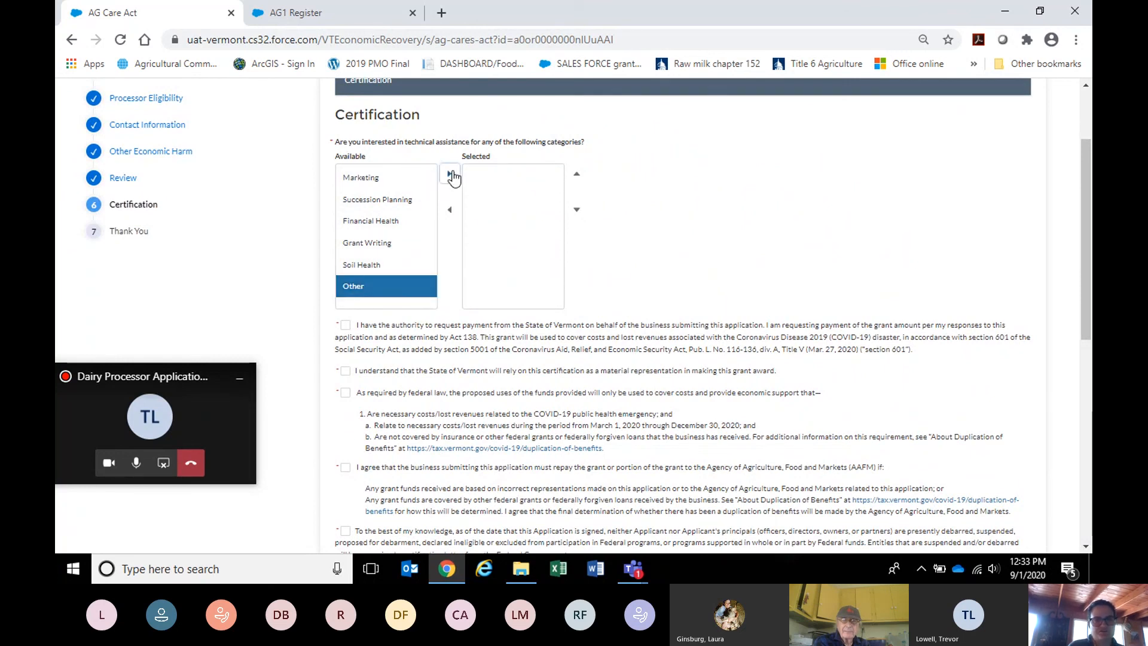
left_click(410, 342)
type("n")
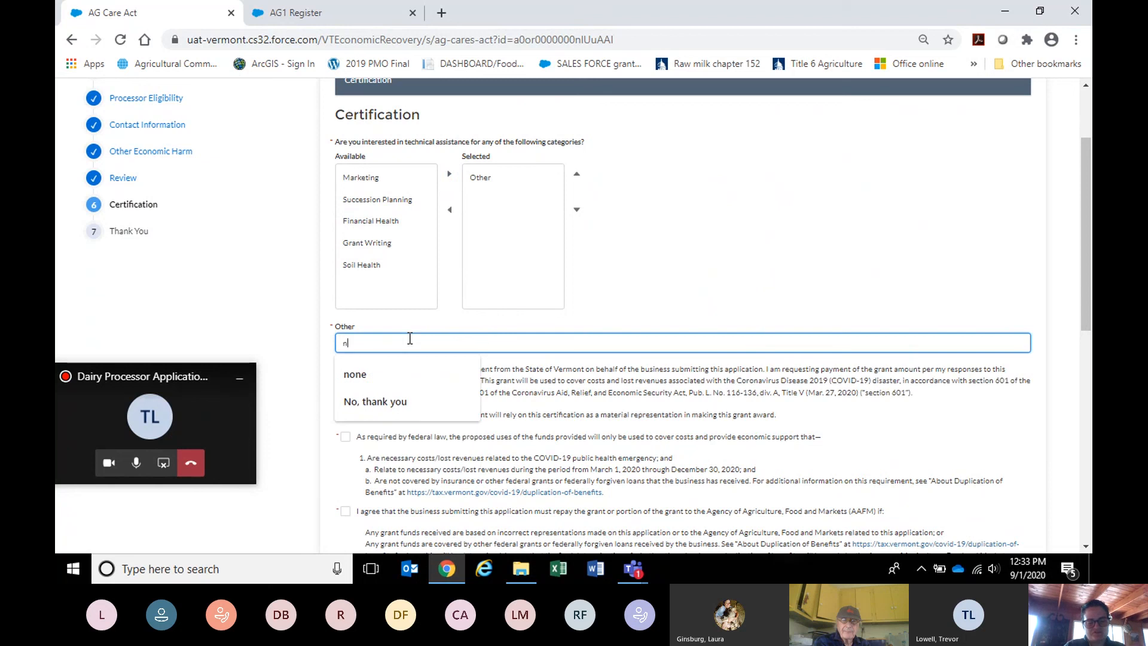
type("o thank you")
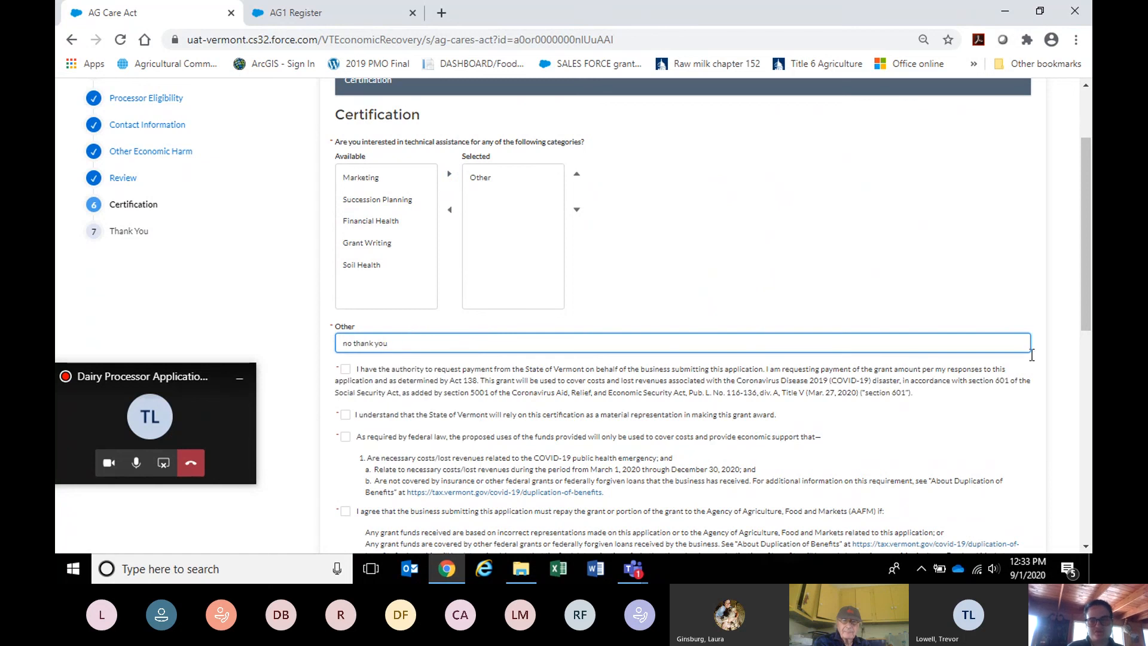
left_click_drag(1087, 328, 1083, 400)
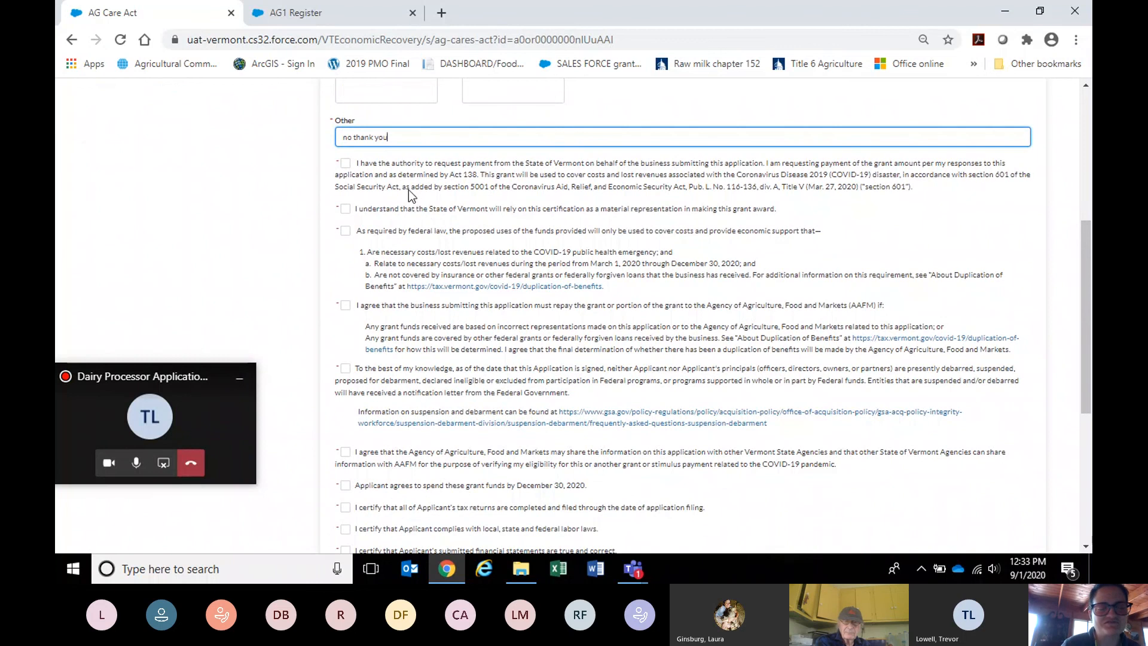
Tick the first five certifications: authority, state reliance, COVID-19 costs only, repayment, not debarred.
left_click(346, 164)
left_click(347, 209)
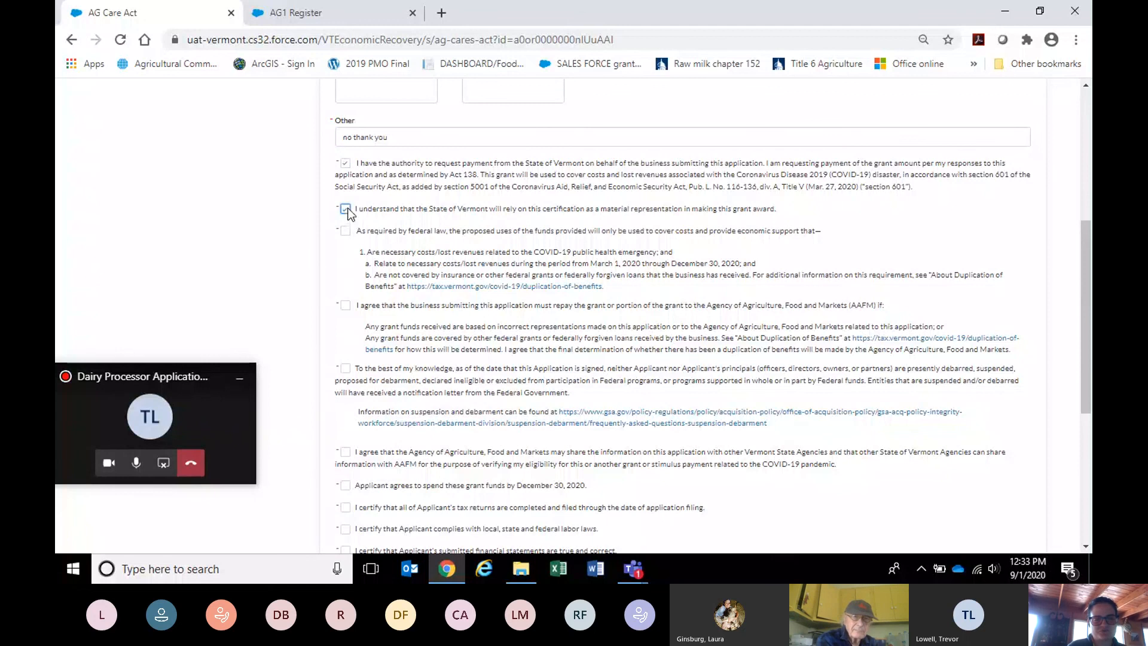
left_click(346, 231)
left_click(346, 306)
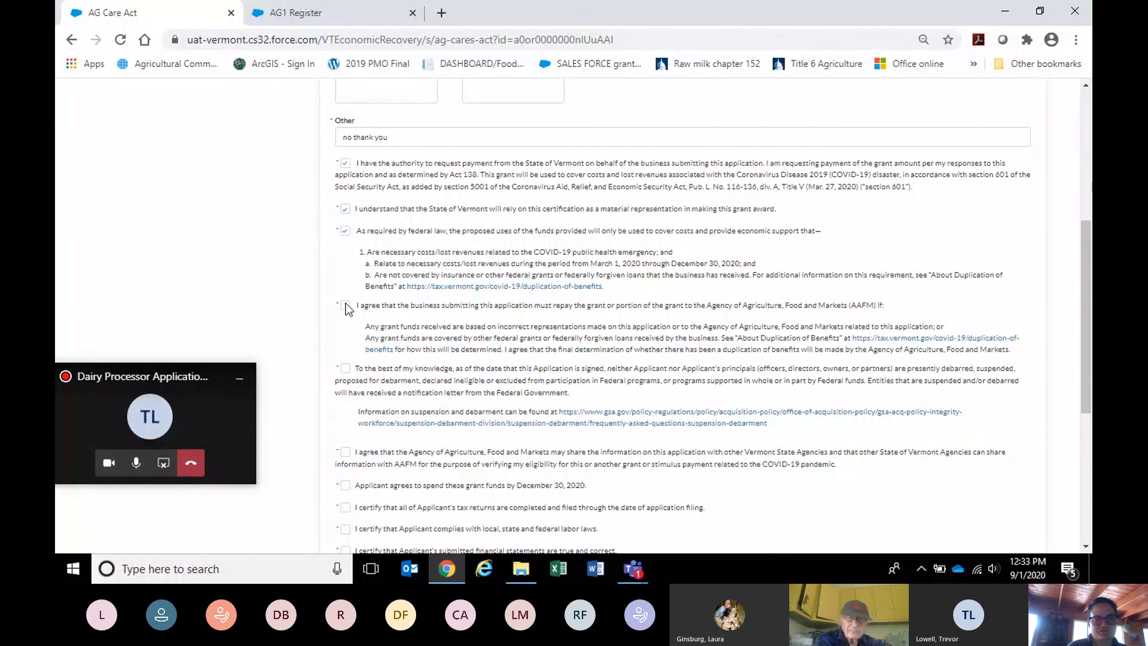
left_click(345, 369)
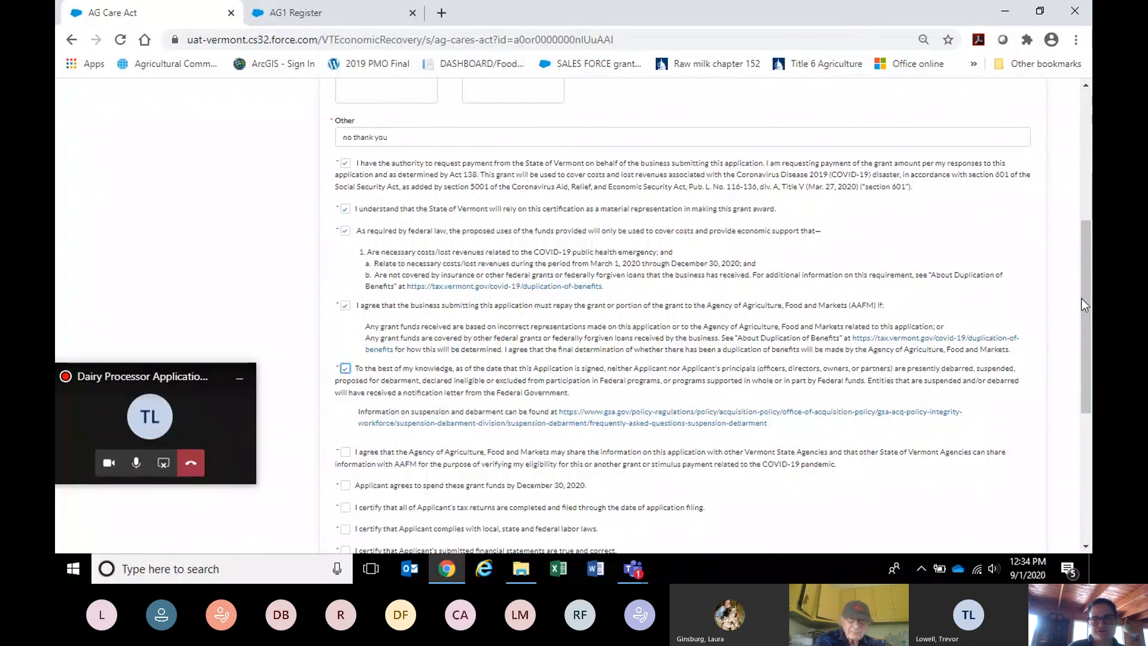
left_click_drag(1085, 299, 1089, 376)
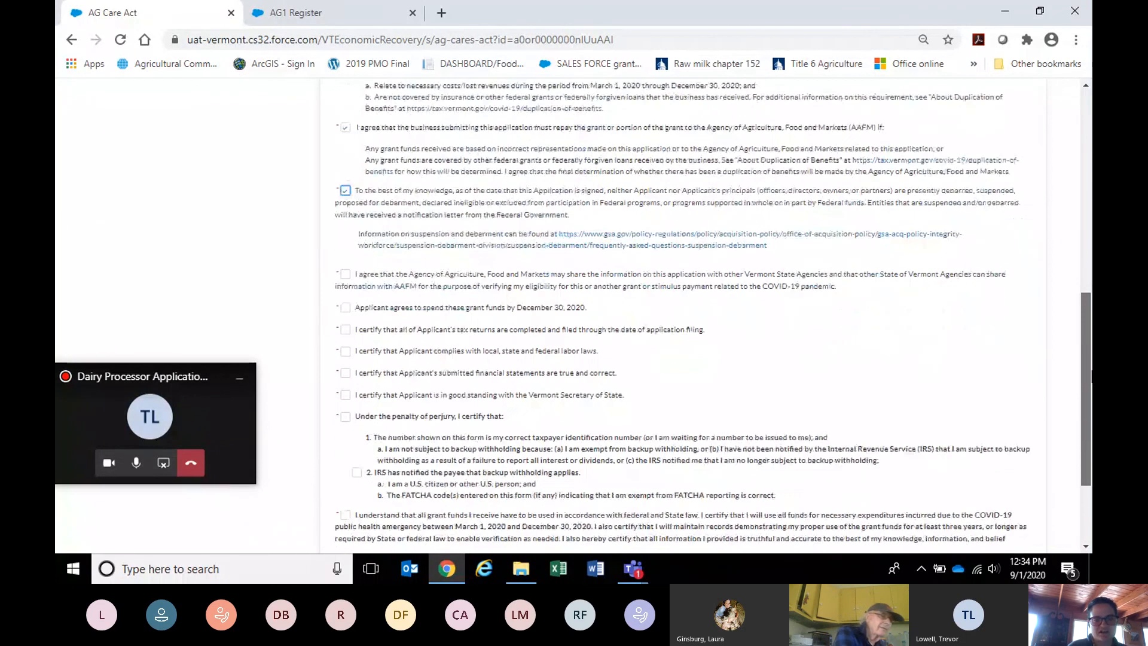
Tick the remaining certifications, from information sharing and December 30, 2020 spending to federal and state law.
left_click(347, 273)
left_click(347, 307)
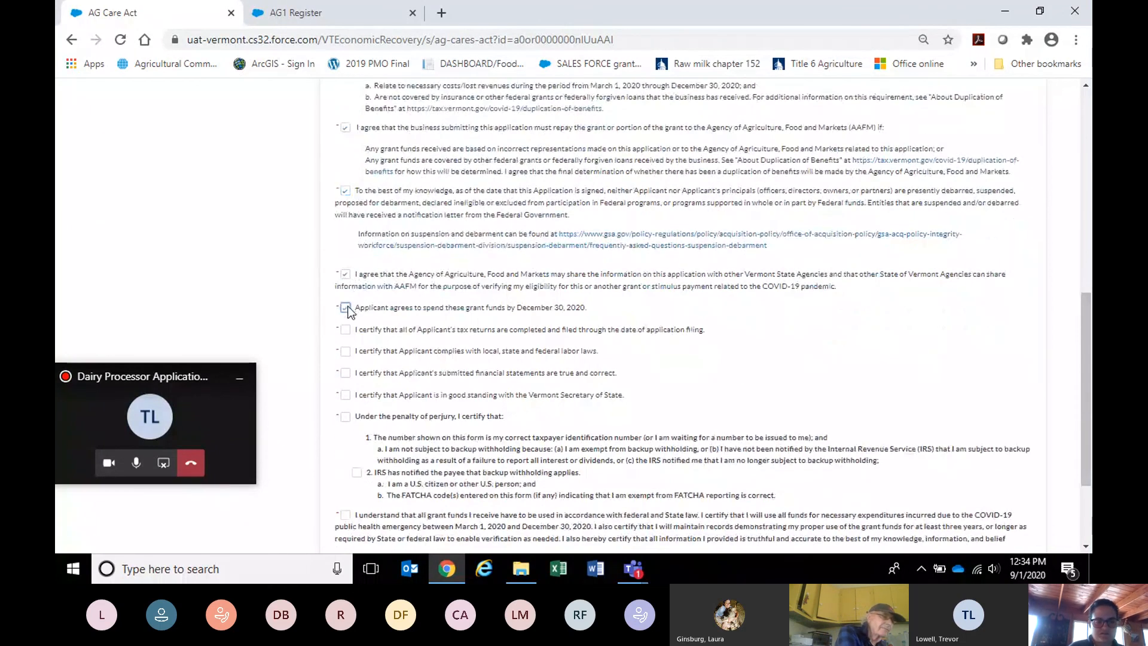
left_click(345, 351)
left_click(346, 373)
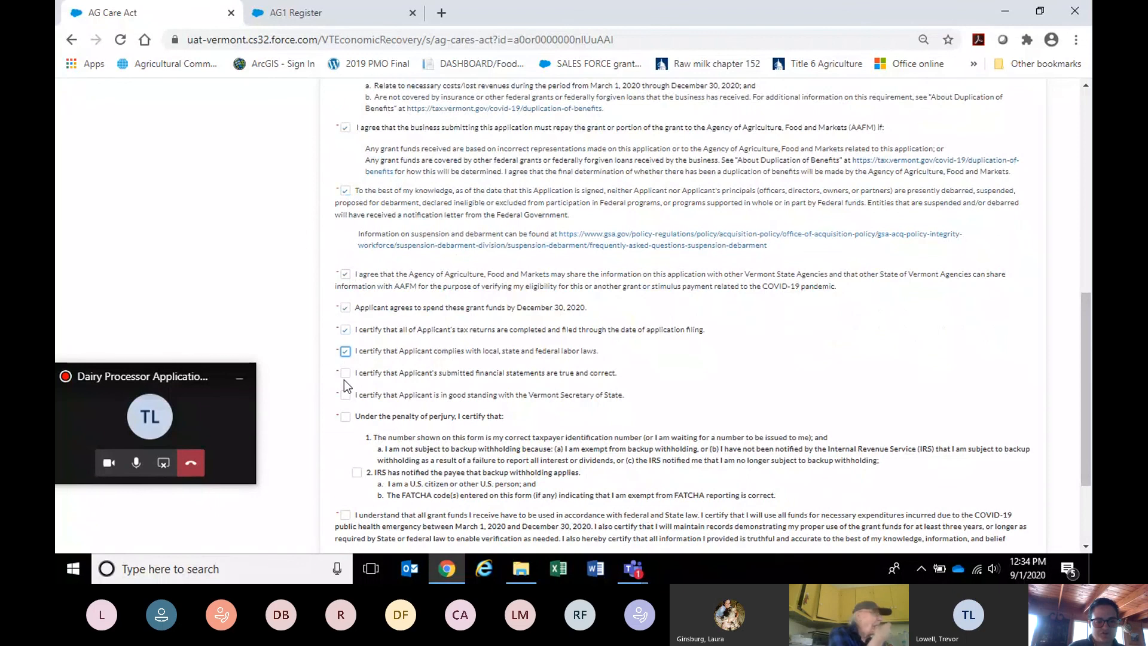
left_click(346, 395)
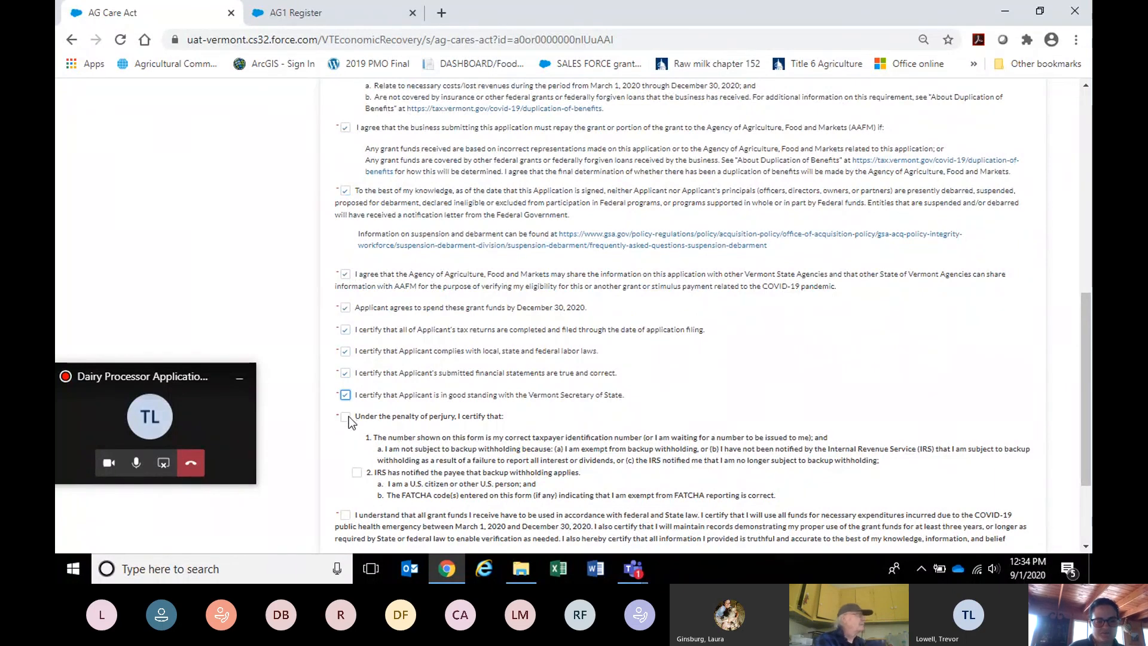
left_click(345, 417)
scroll(1086, 419, "down", 3)
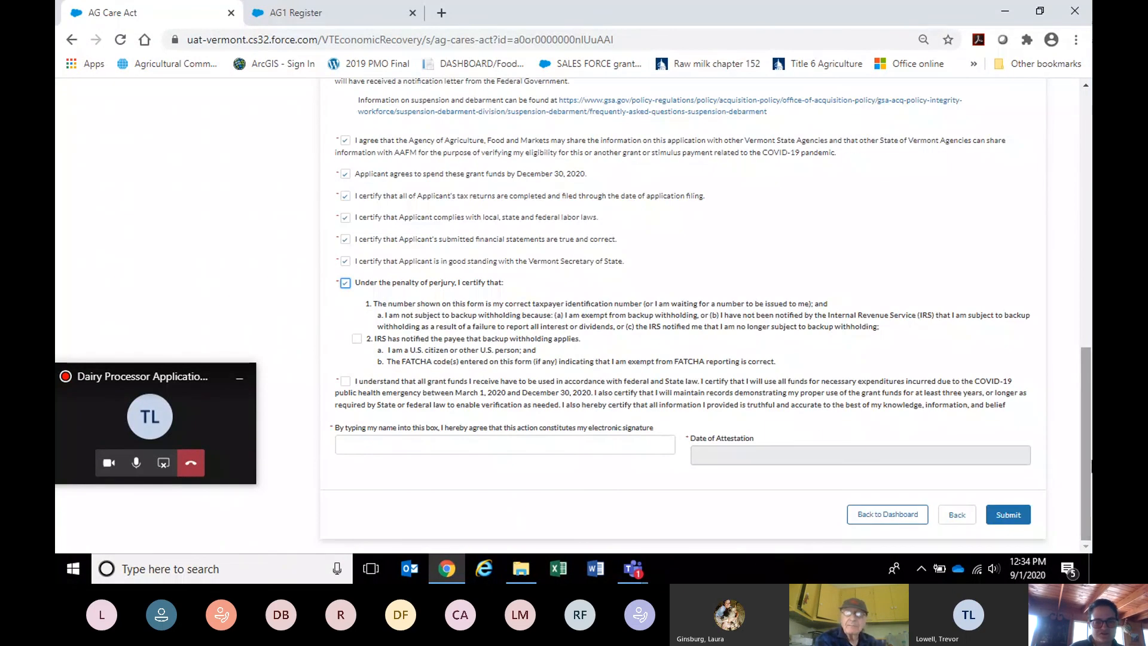
left_click(350, 383)
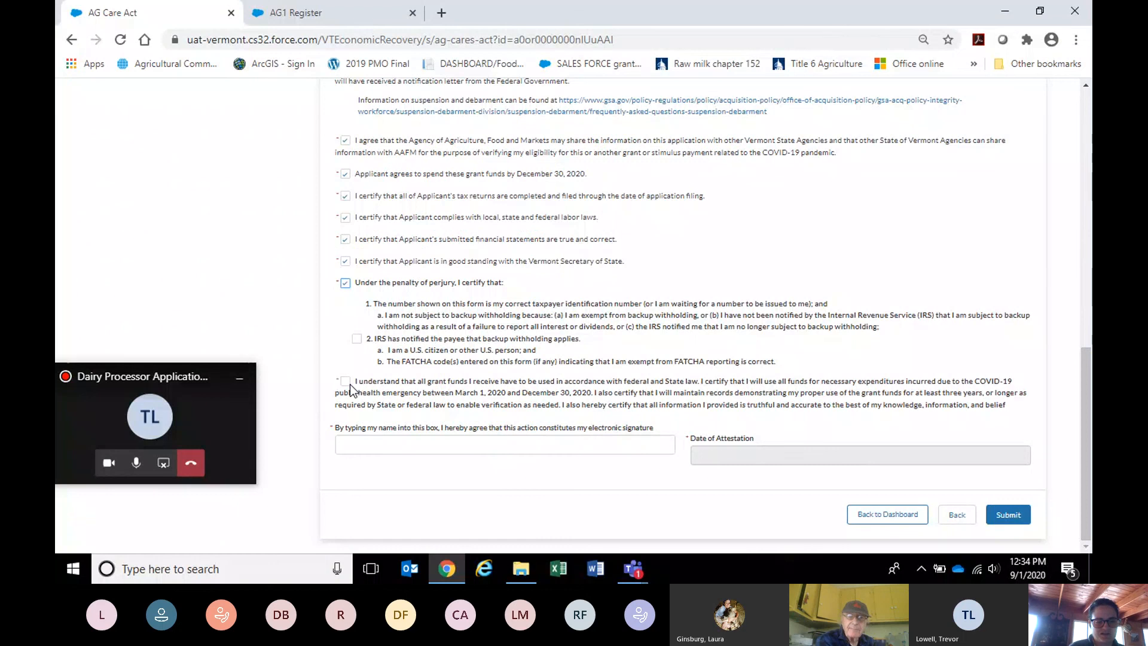
Sign electronically with the signer's saved name and submit the application.
left_click(393, 442)
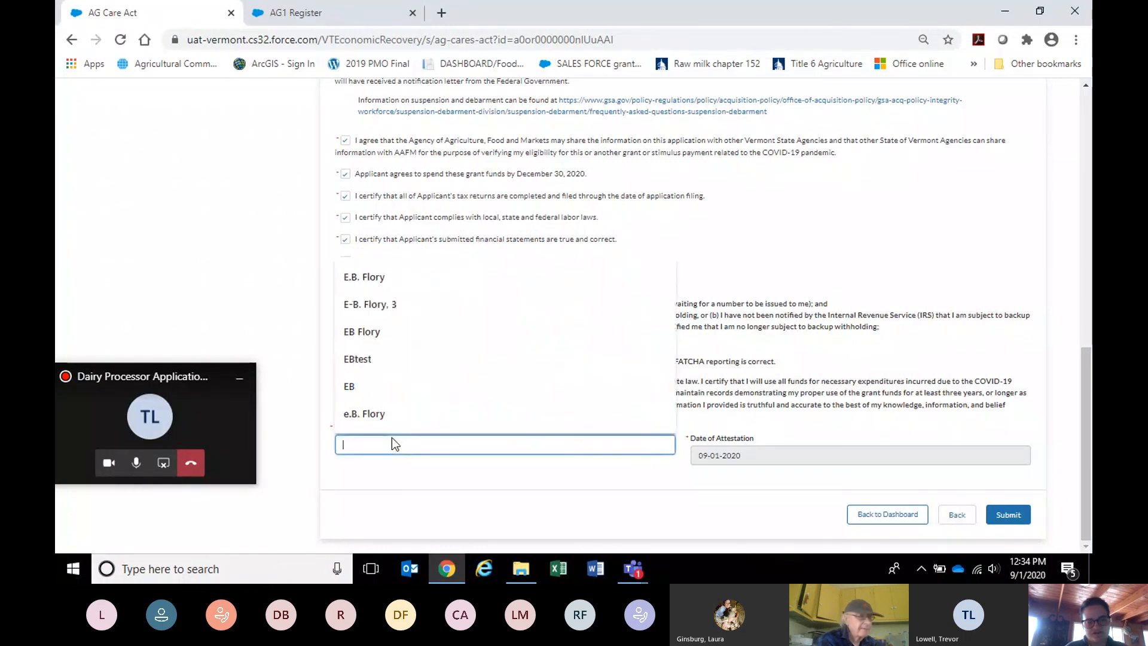
left_click(366, 276)
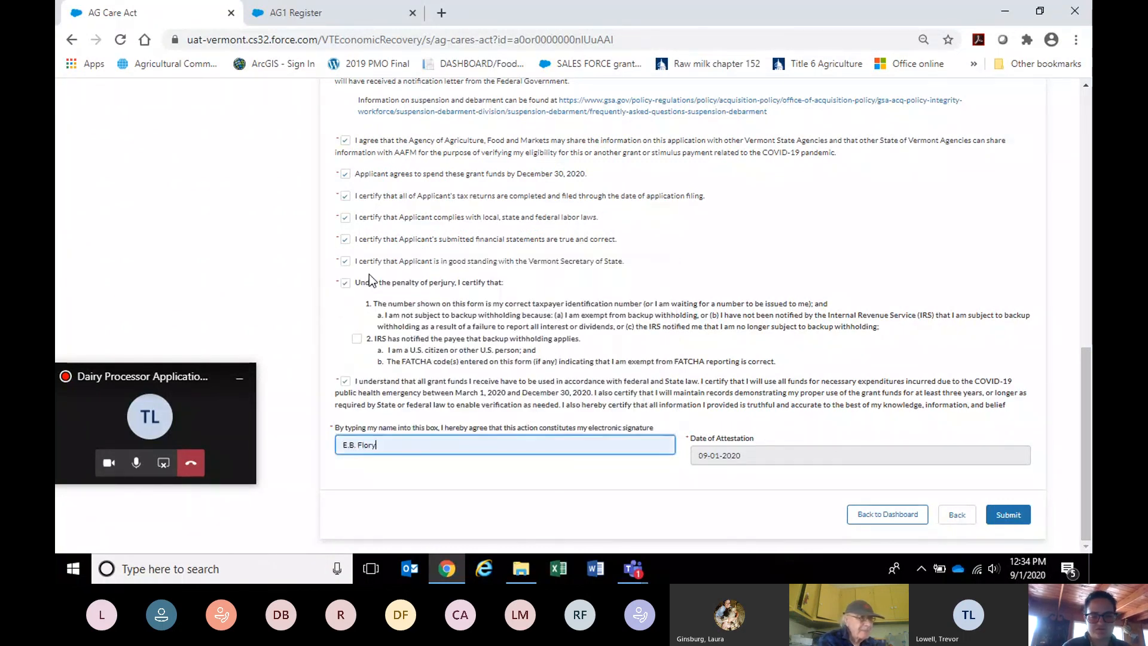
left_click(1003, 515)
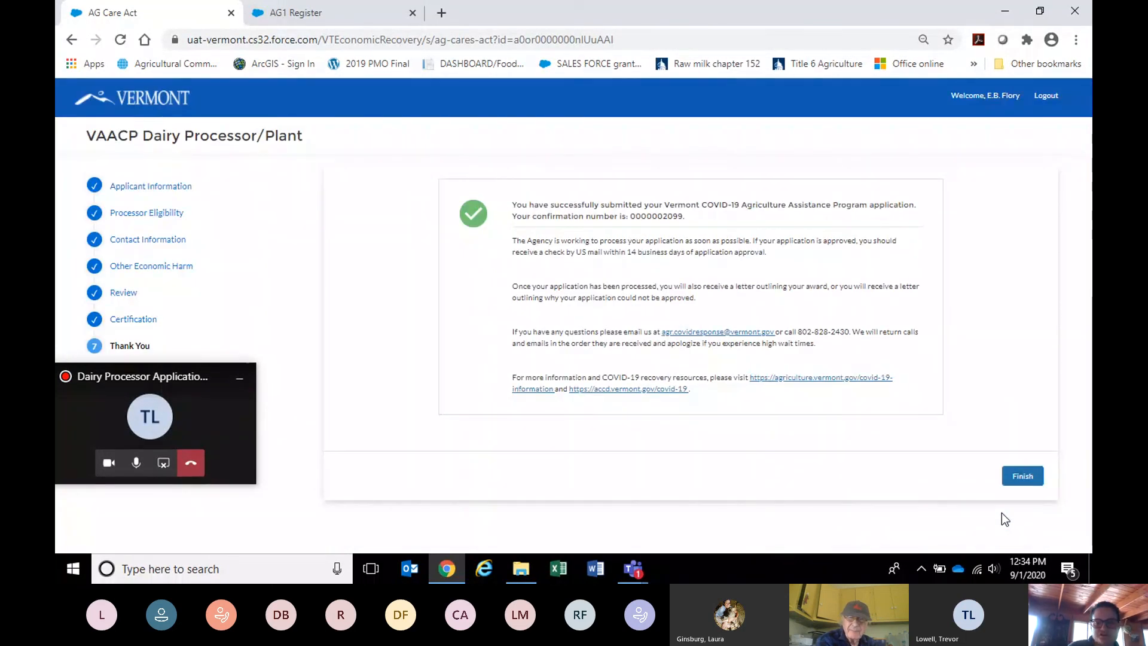
Return to the dashboard showing ONE DROP, LLC.'s application as Submitted, then restore the Teams meeting.
left_click(1023, 476)
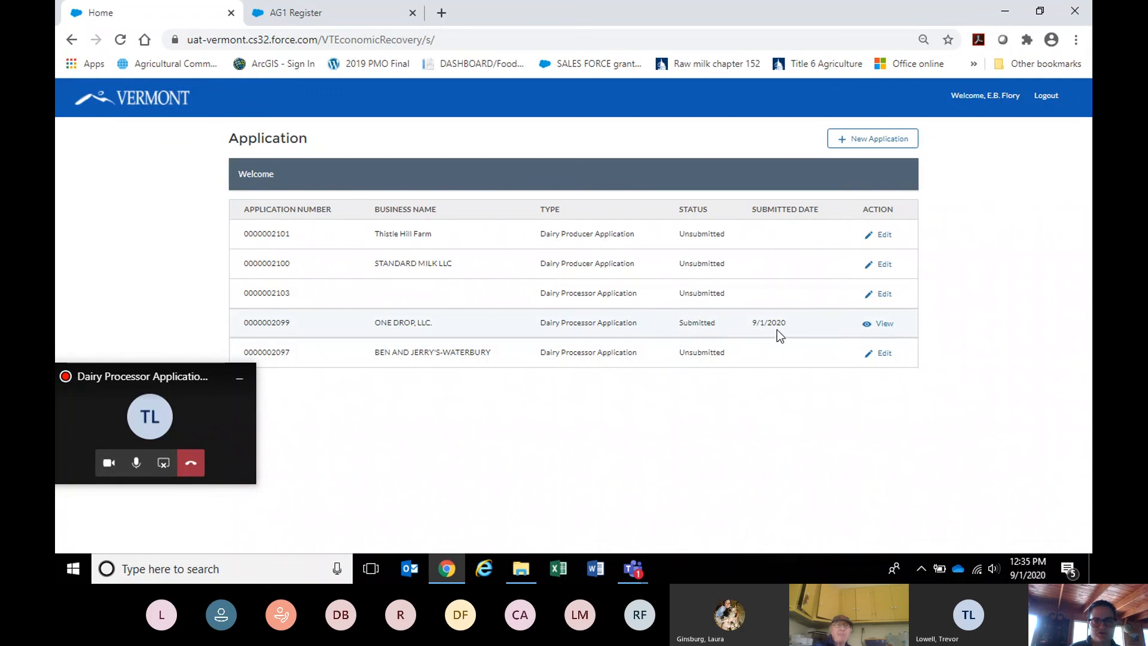
left_click(192, 409)
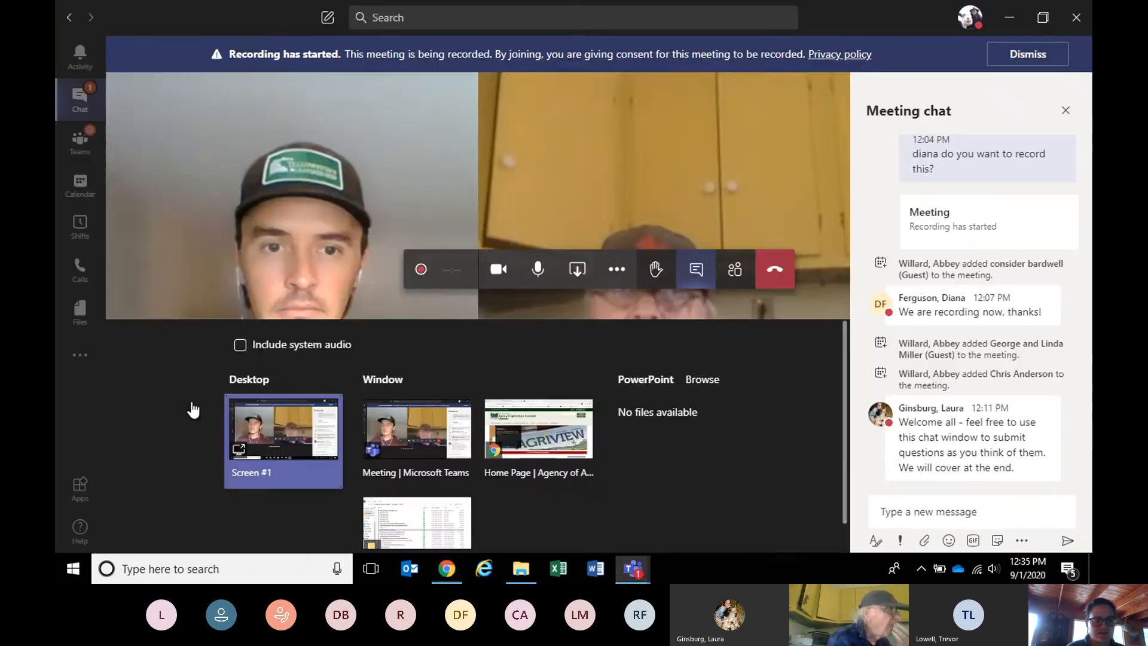